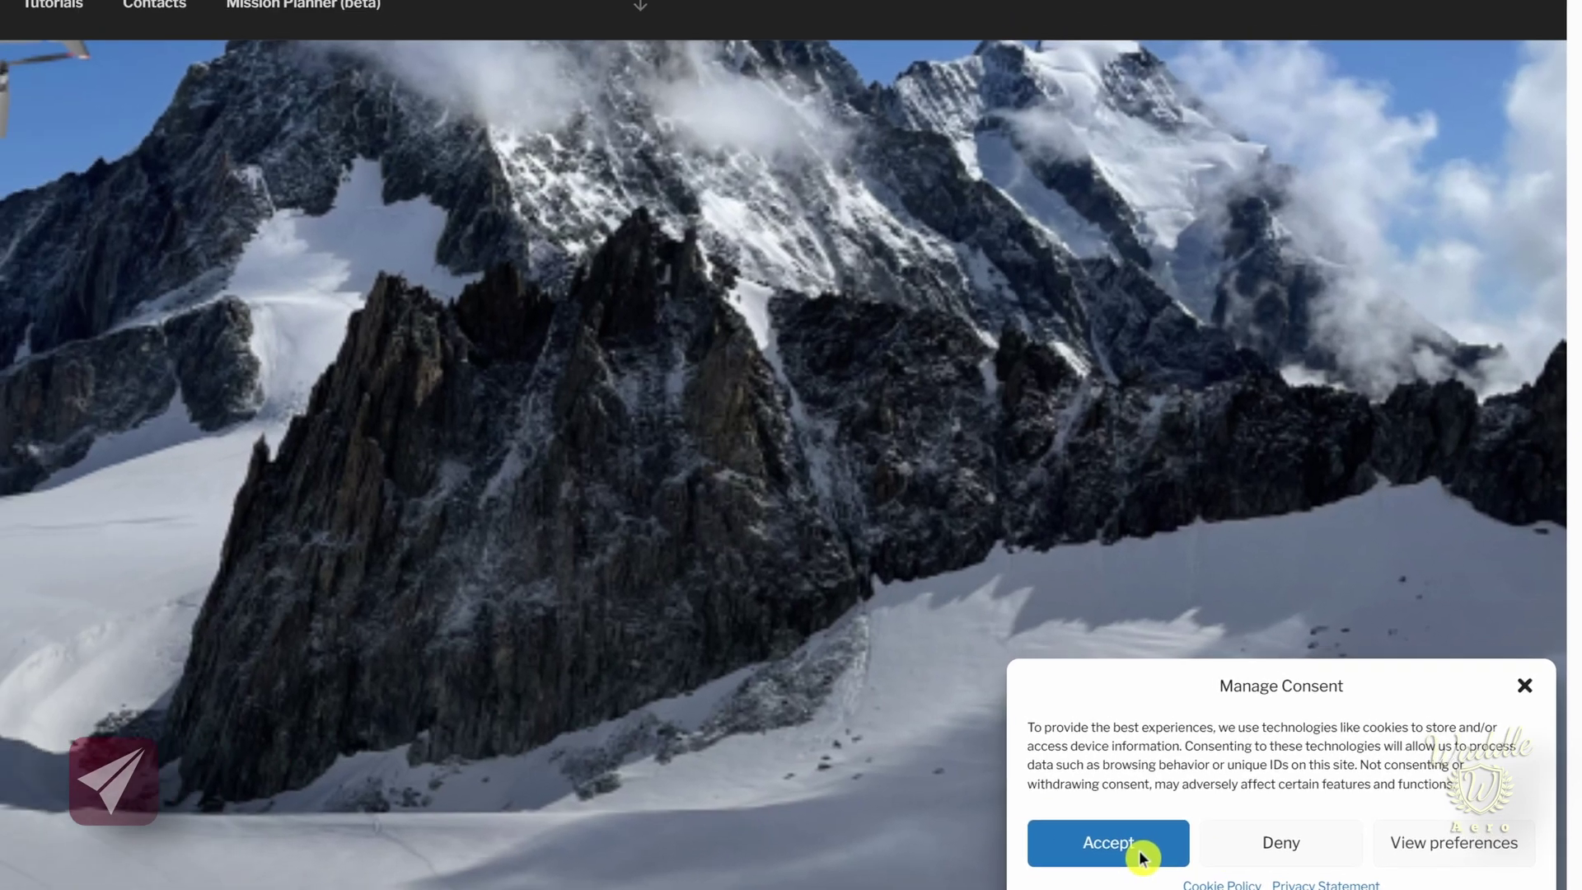
Accept cookies, open Mission Planner (beta) and allow location access this time to centre on Fairfield.
click(1101, 849)
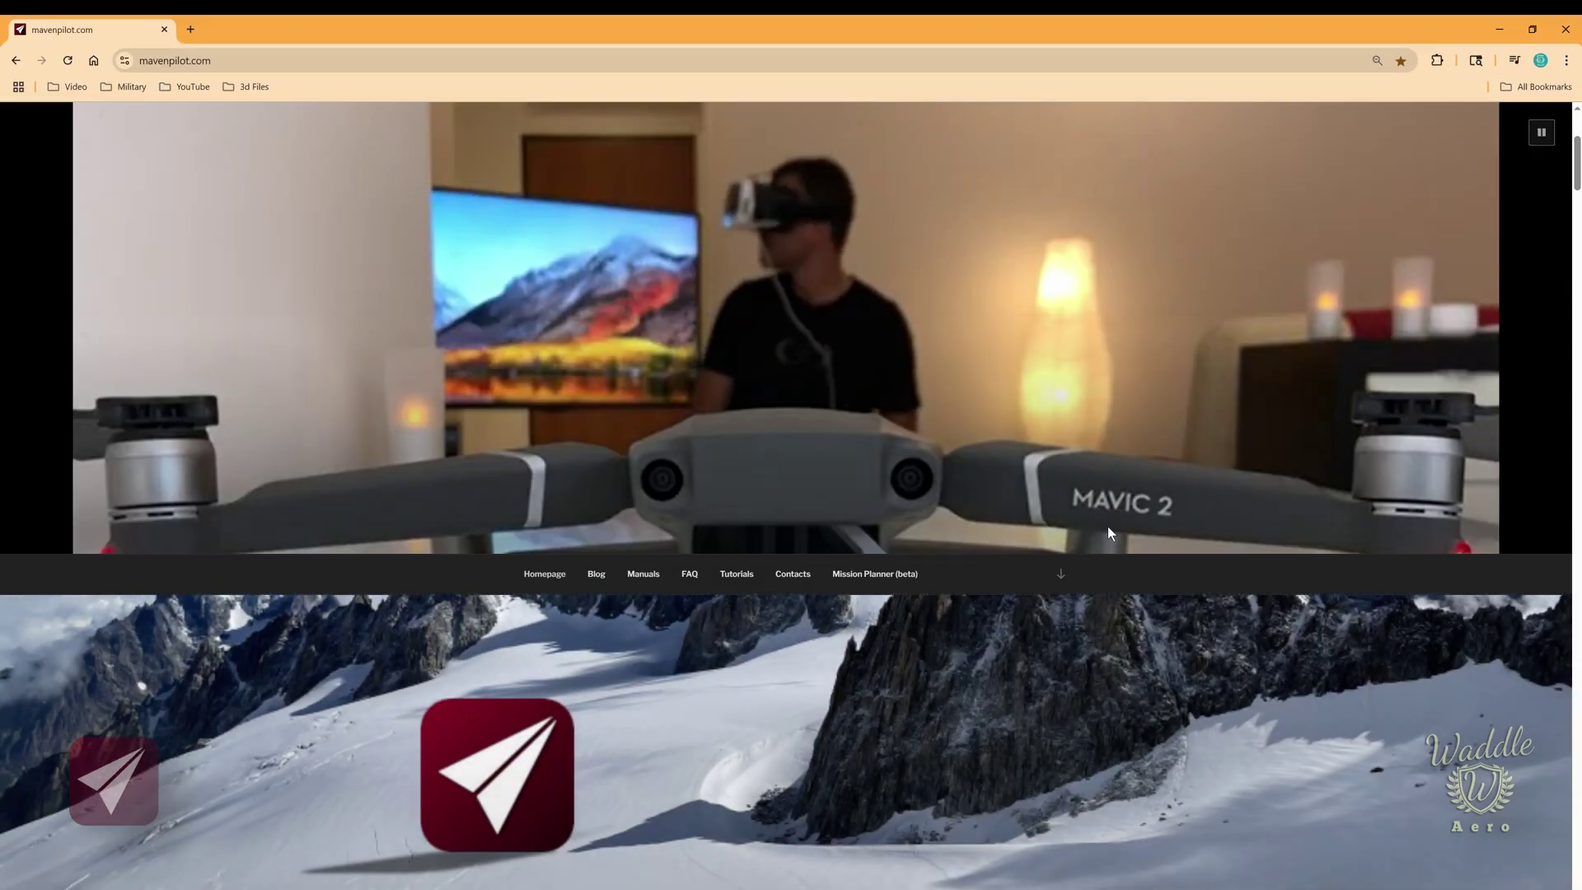
scroll(1107, 526, down, 3)
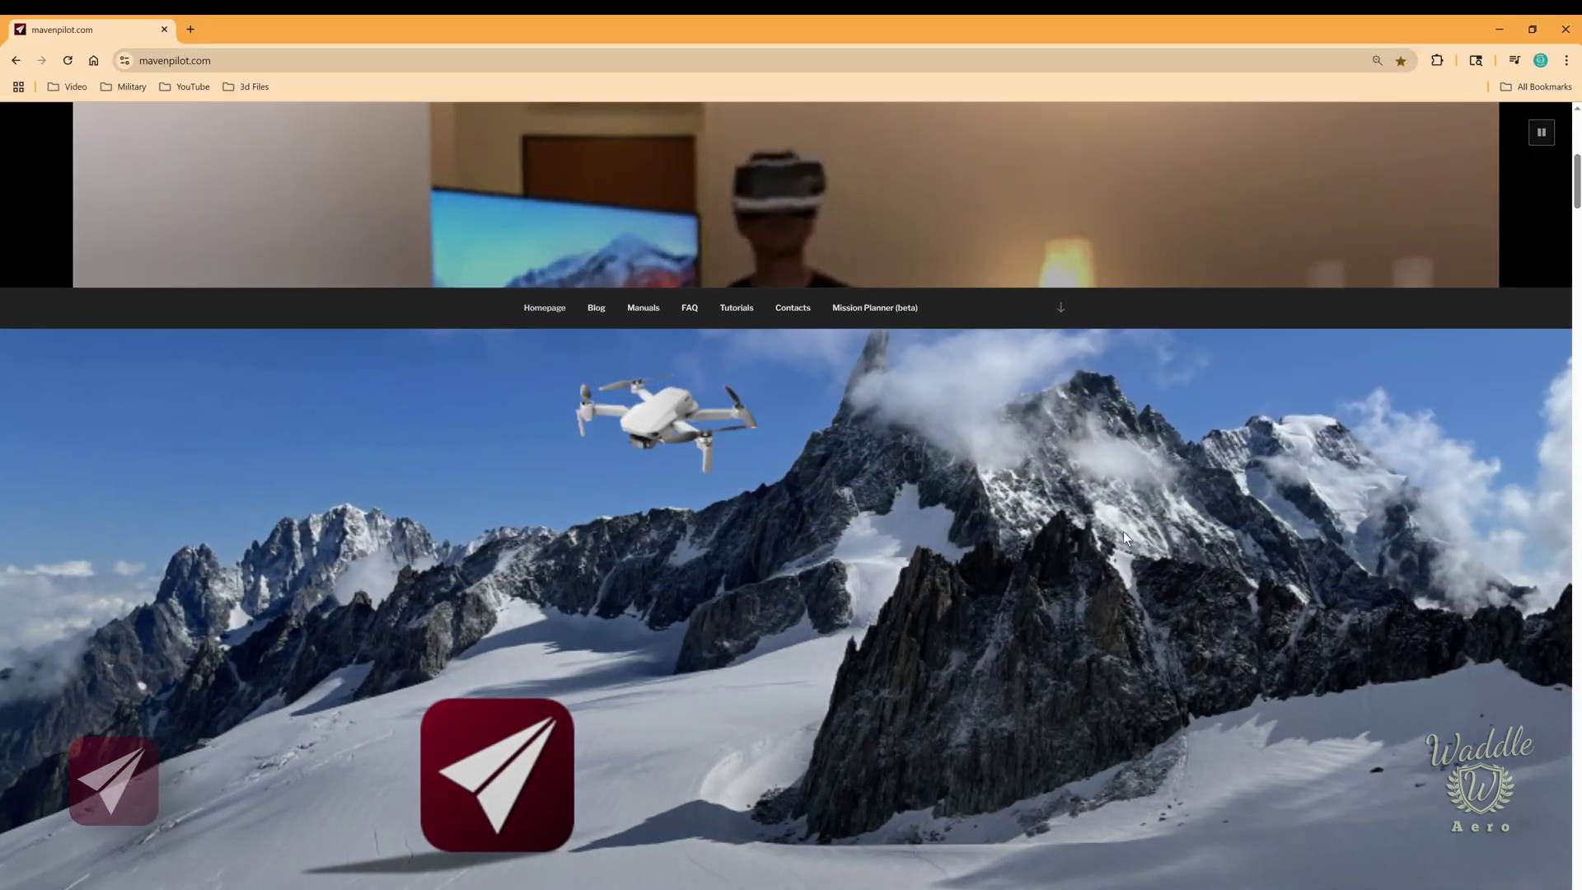
scroll(1124, 537, up, 4)
scroll(1124, 537, down, 3)
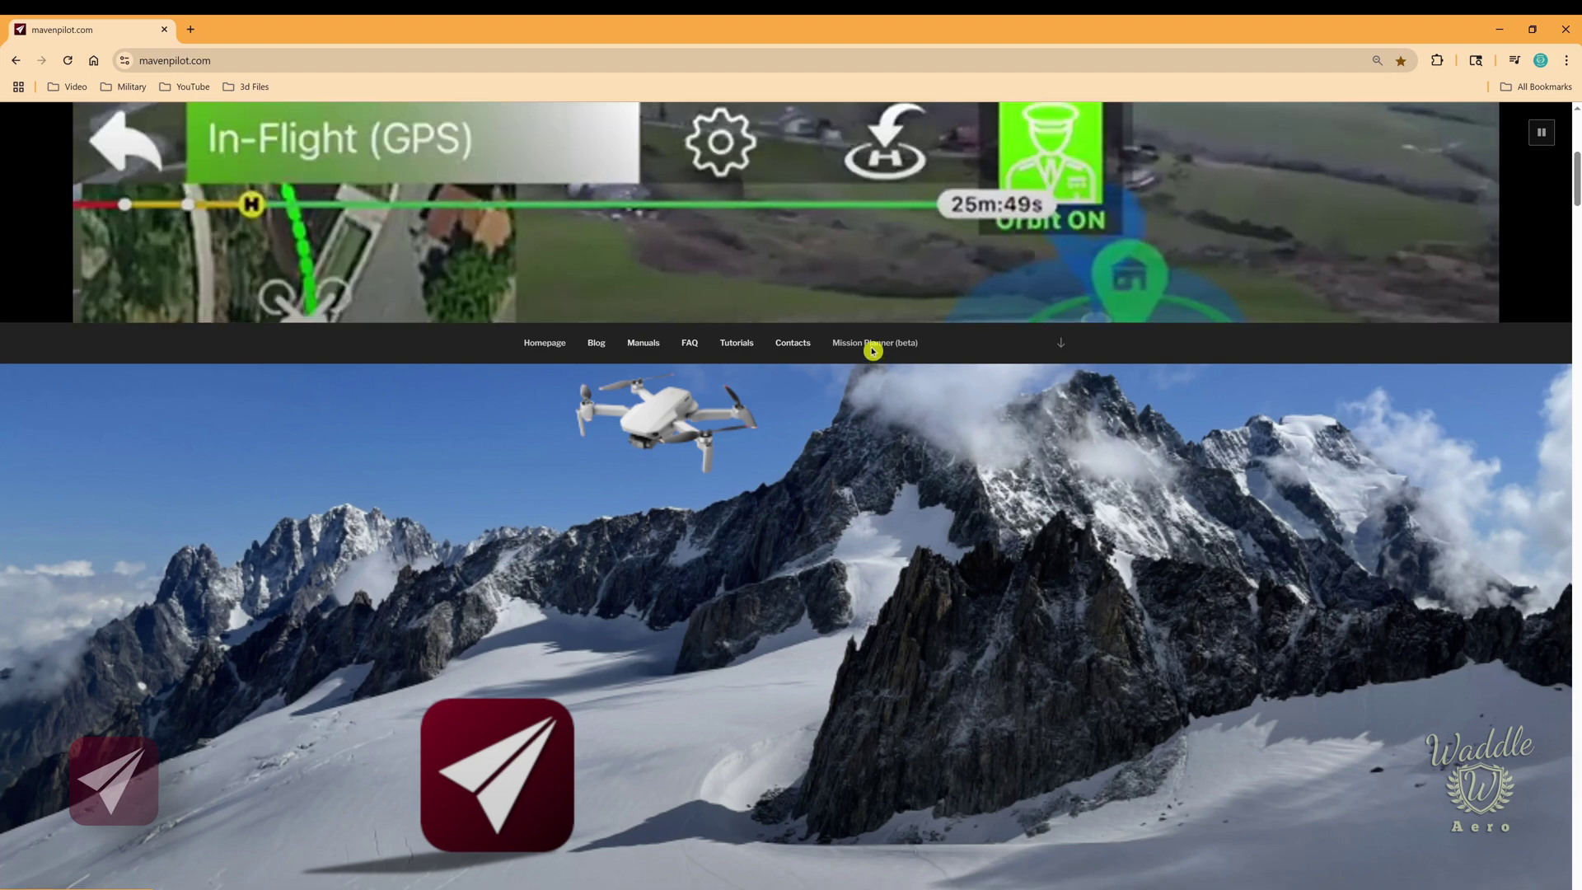
click(872, 346)
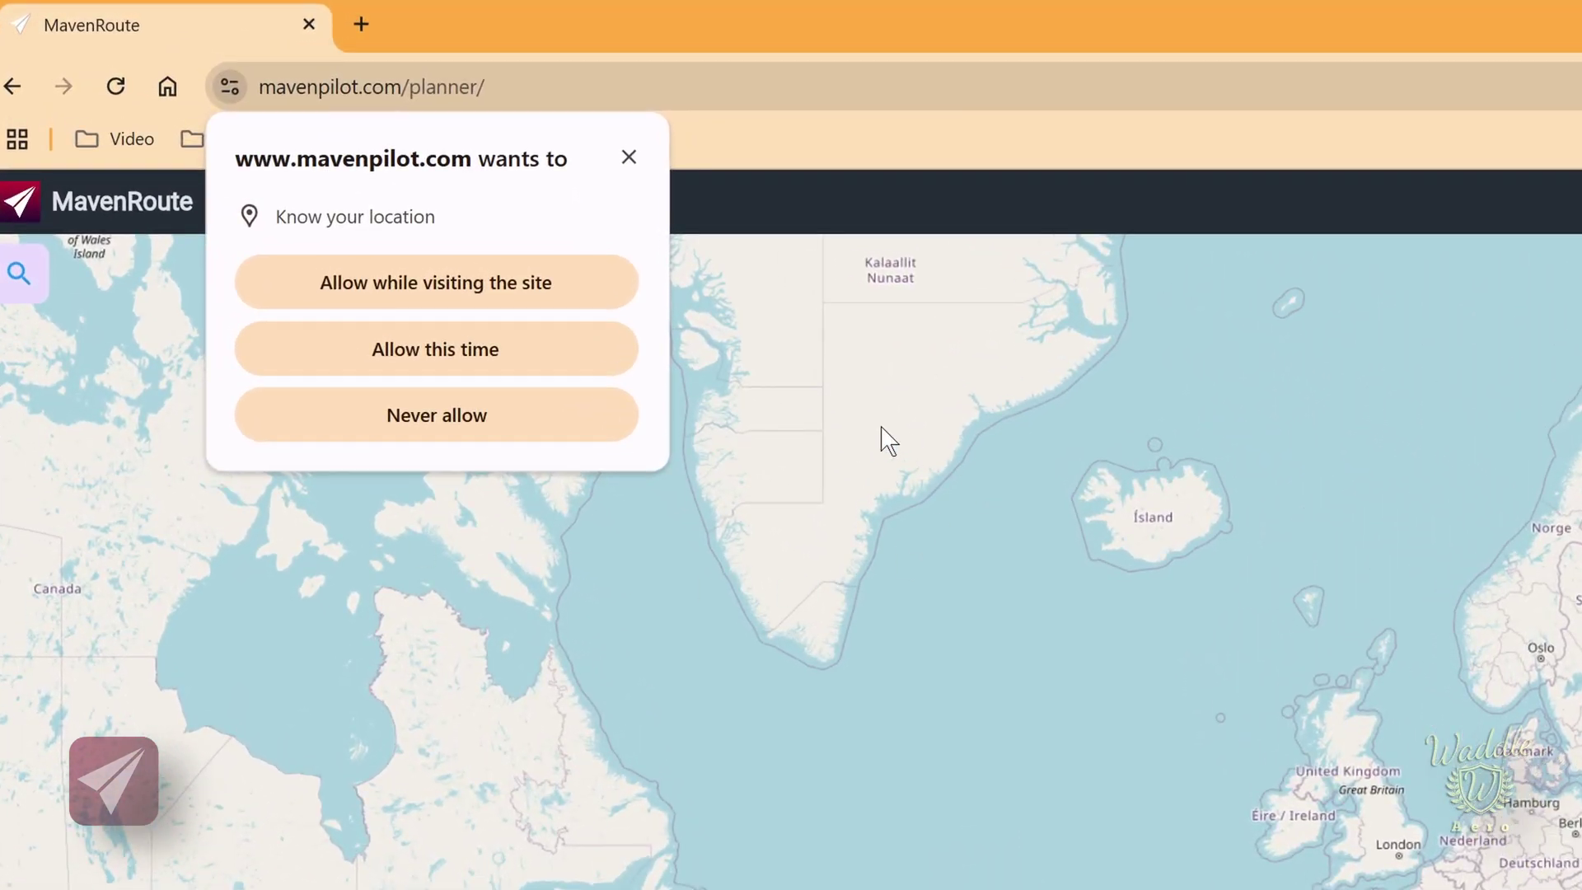
click(526, 354)
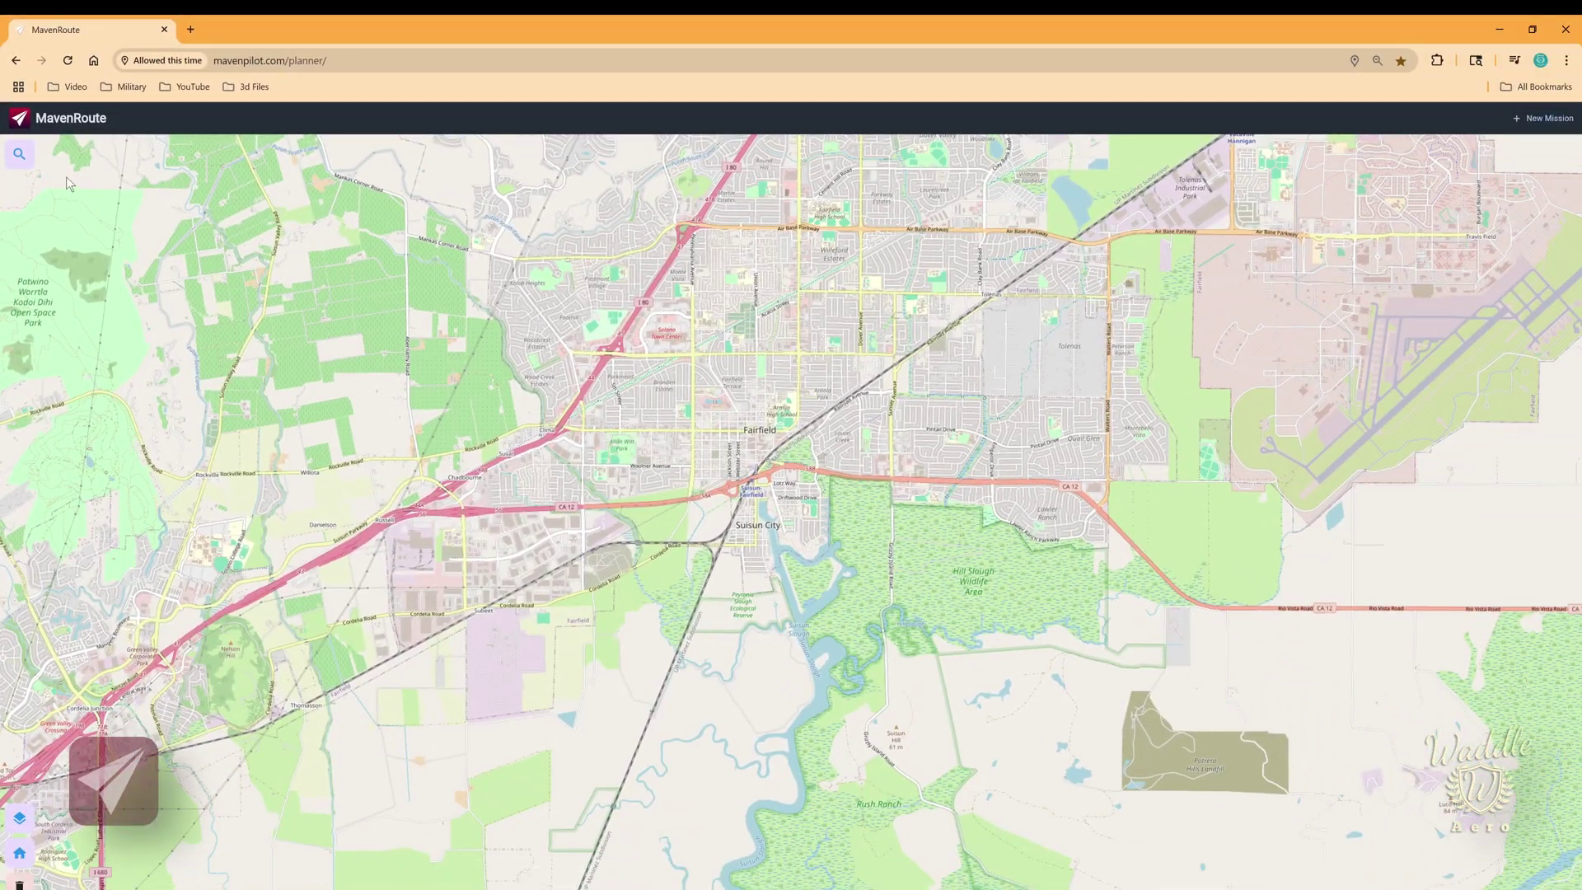
Switch the base map to satellite imagery and back to streets.
click(31, 820)
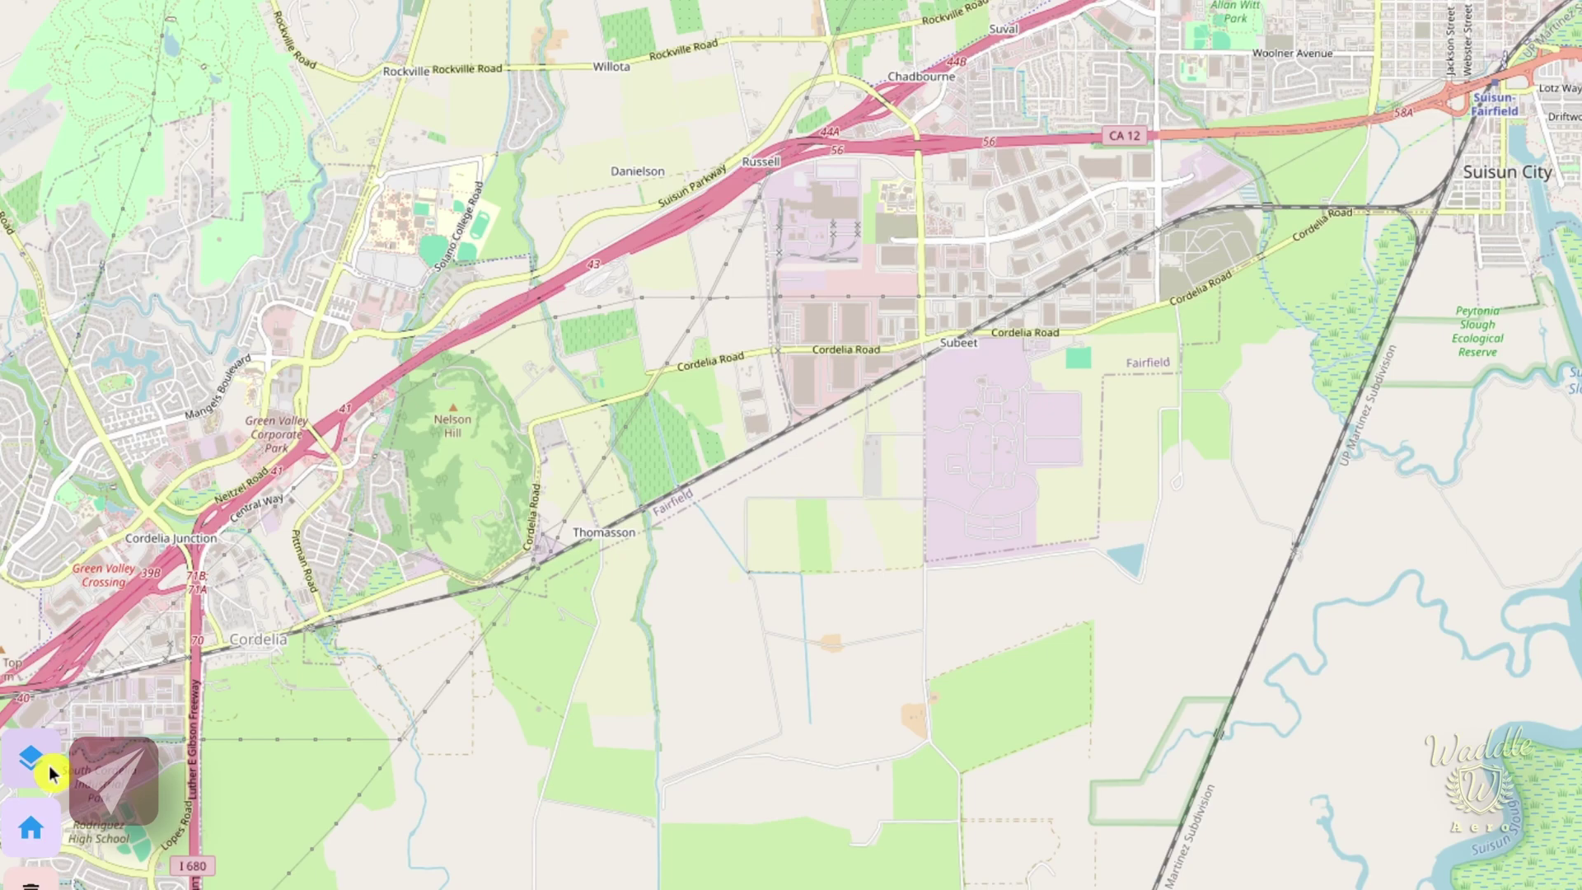
click(49, 773)
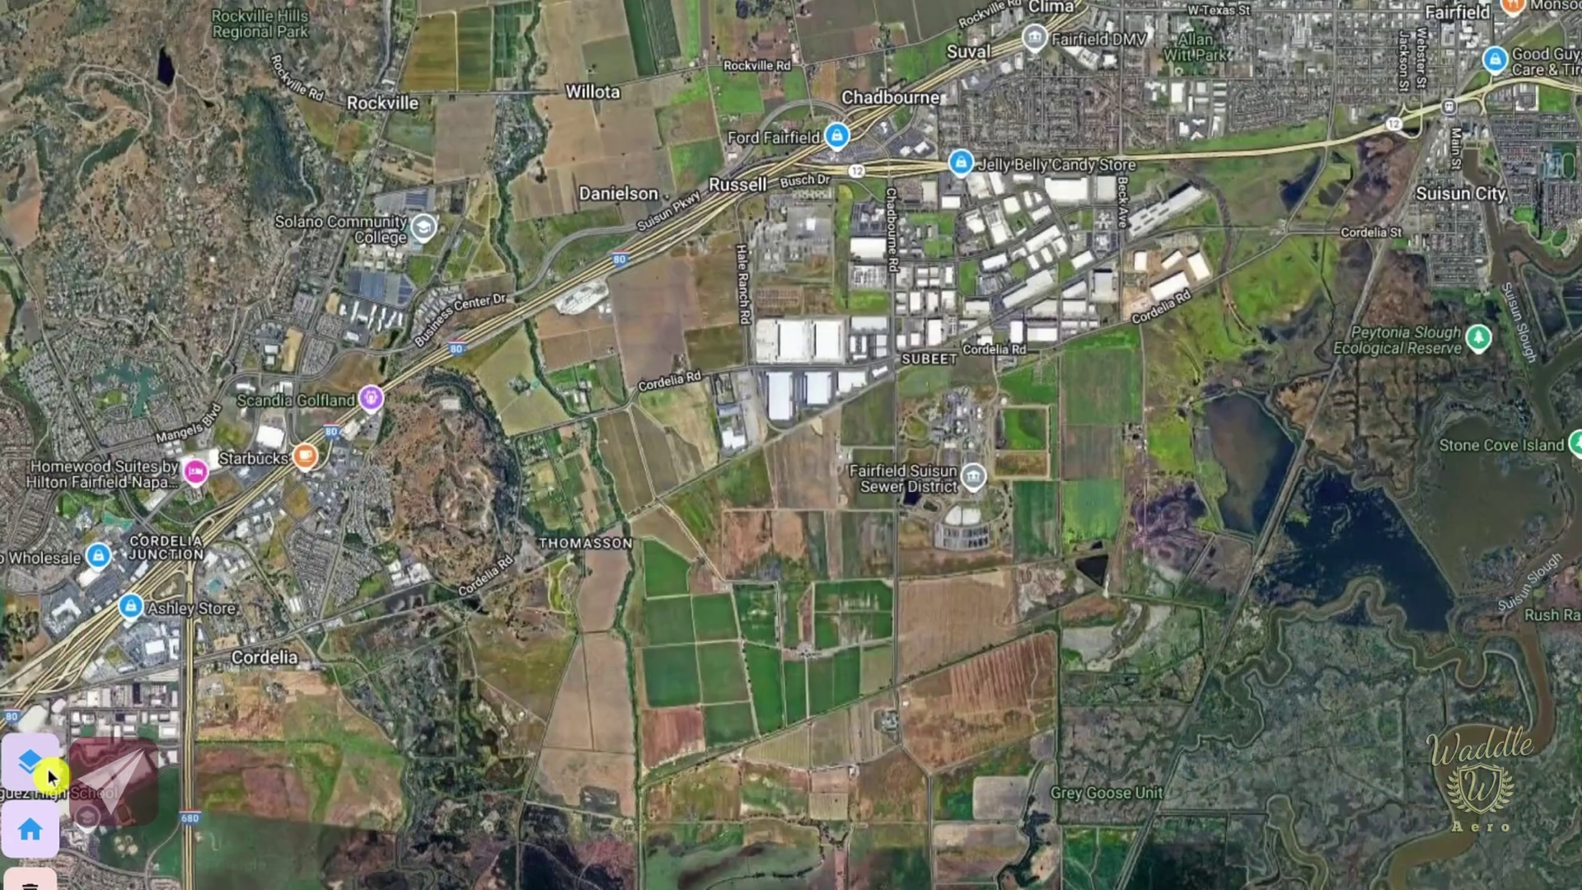
click(50, 772)
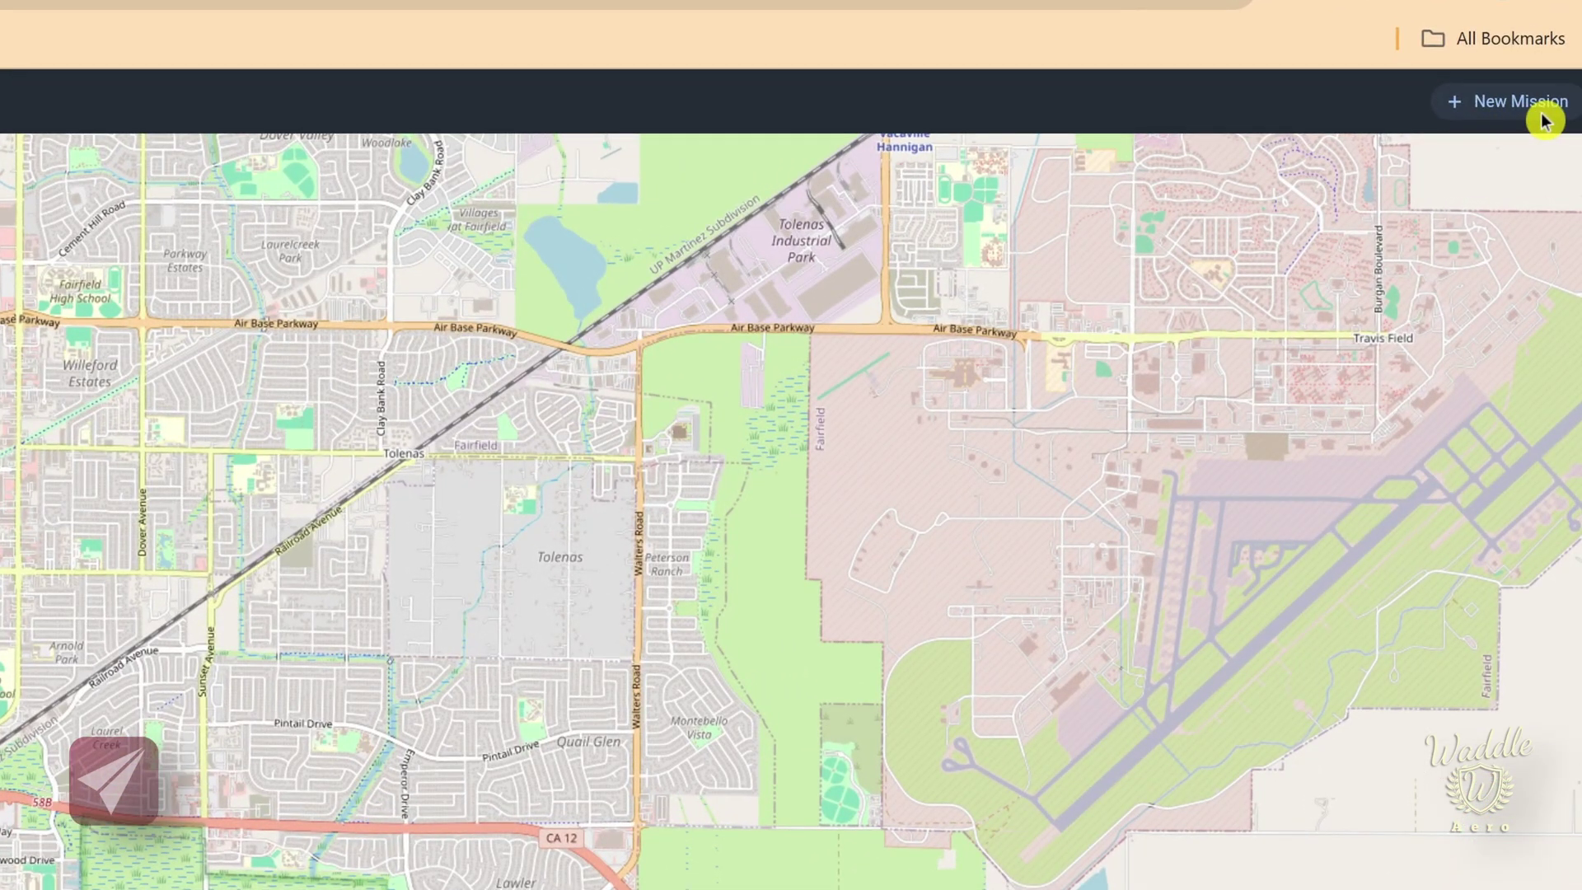
Try a Waypoint mission, dismiss its 'Coming soon' notice, and bring the mission-type list back.
click(1543, 117)
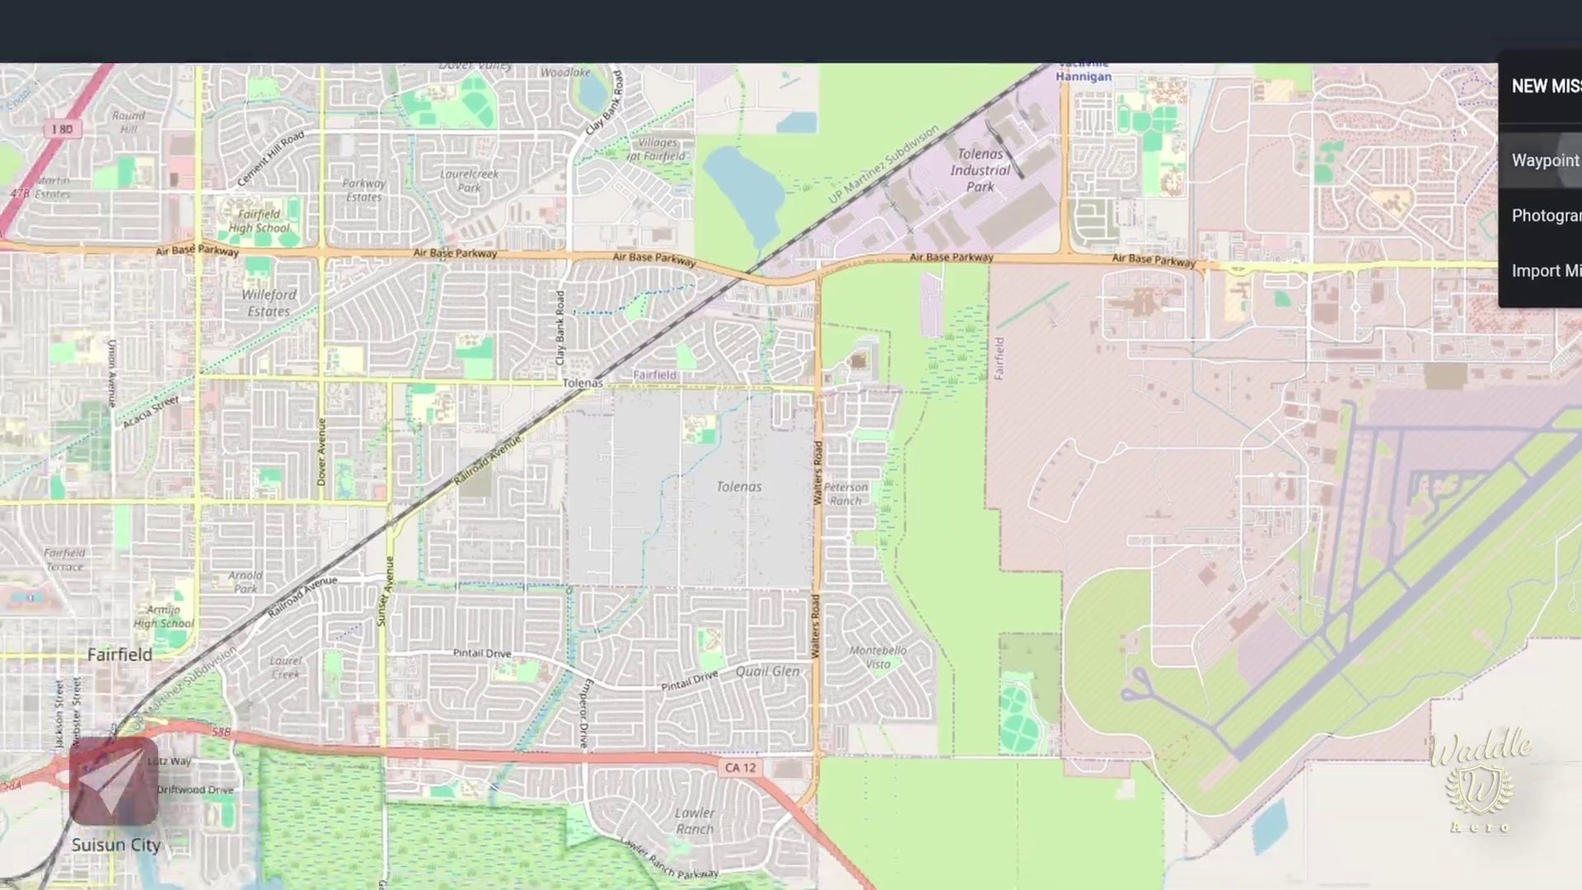
click(1433, 233)
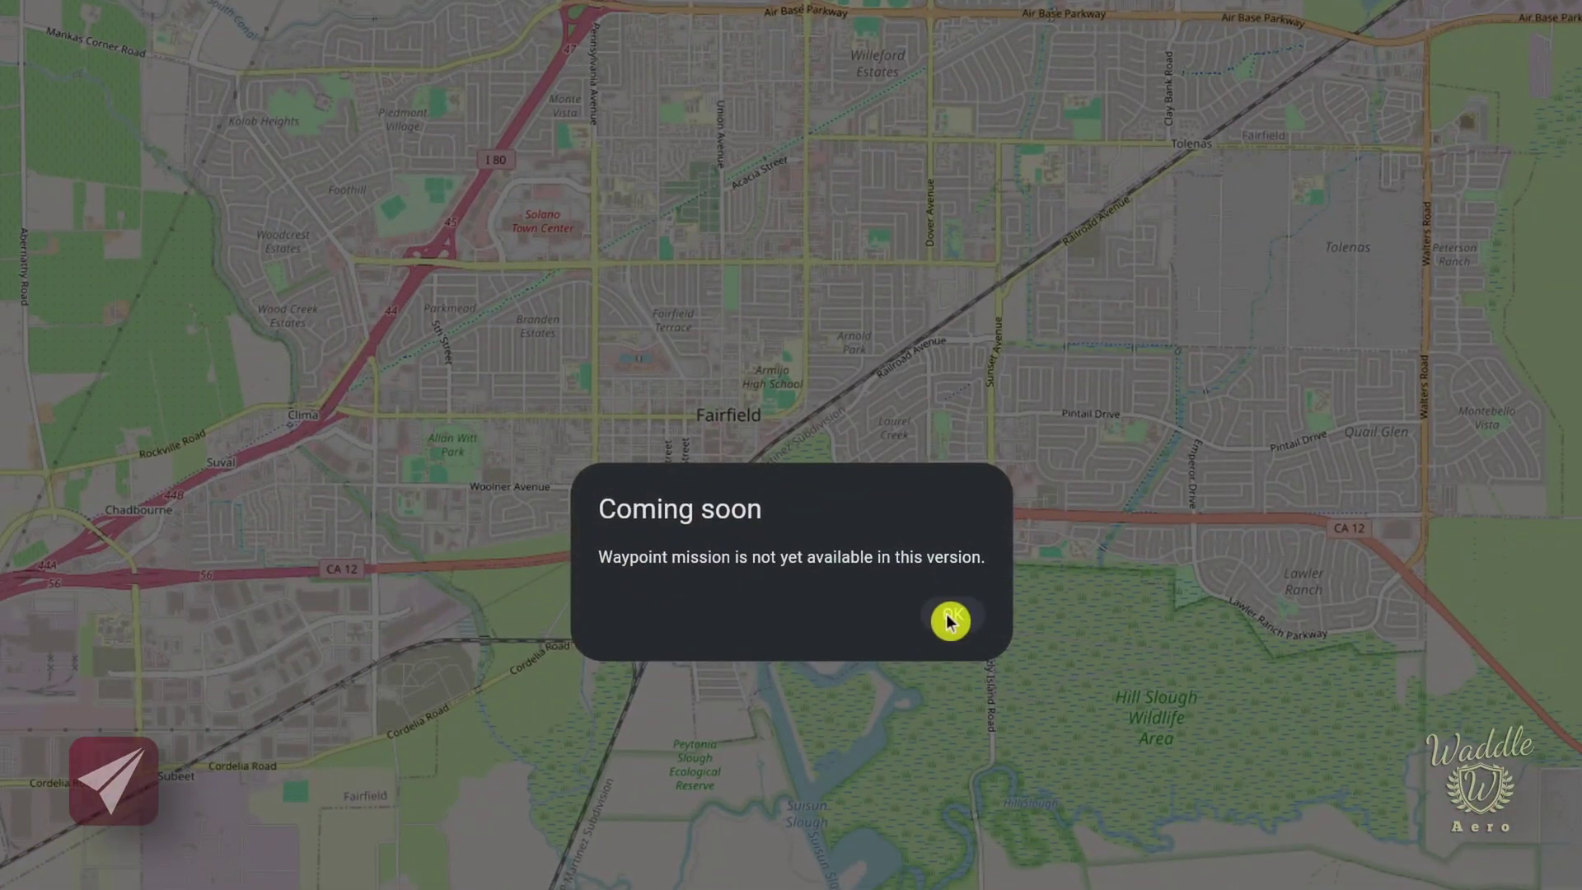
click(949, 620)
click(1501, 105)
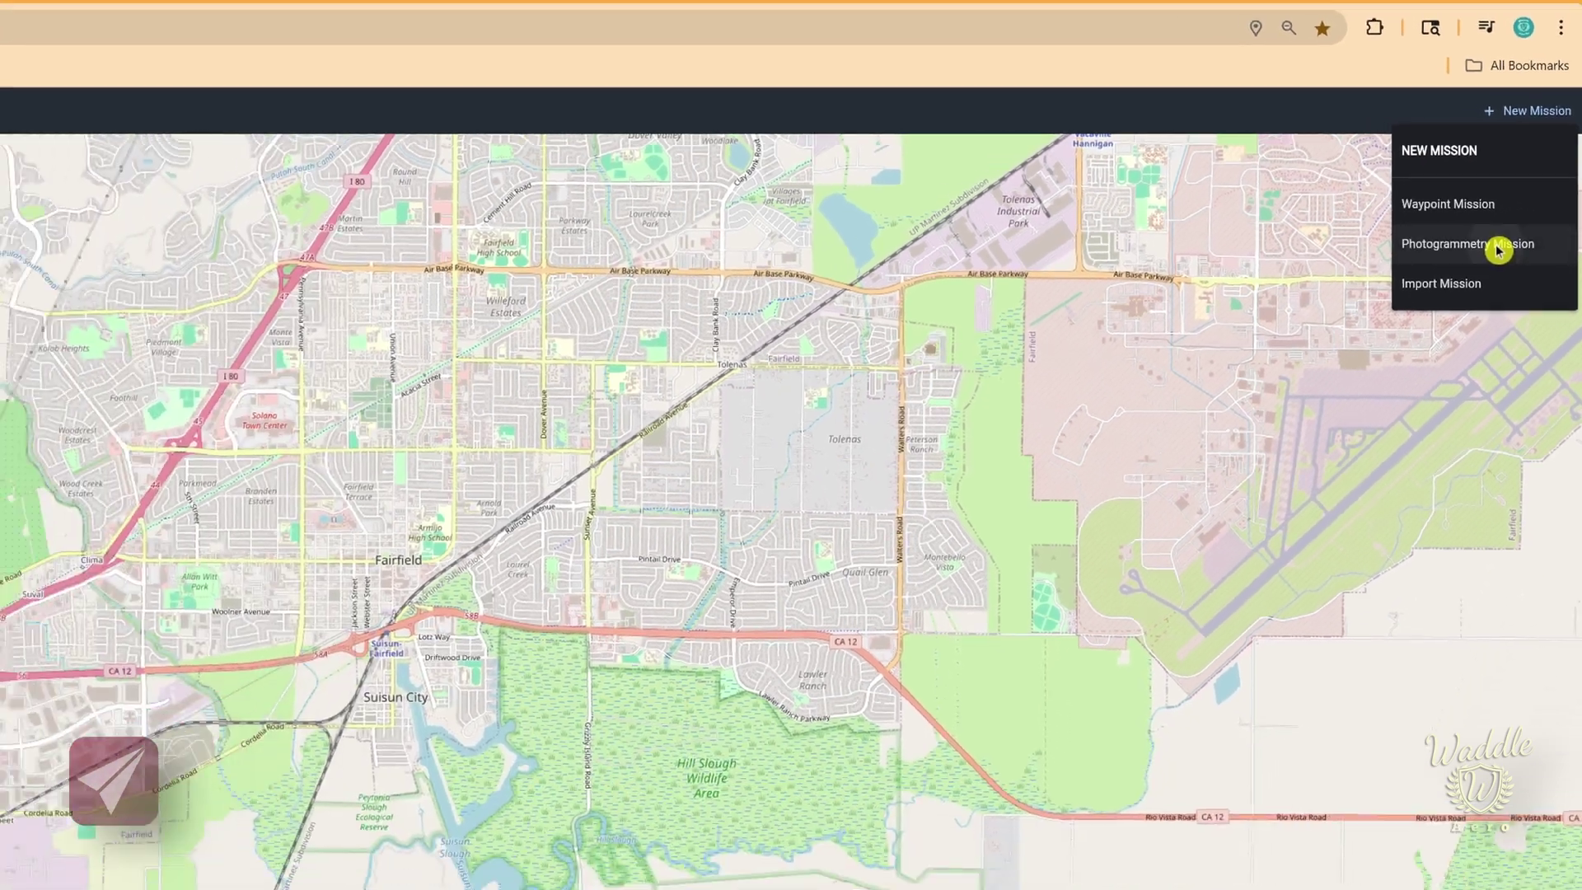
Start a photogrammetry mission near Suisun City and stretch its survey area westward.
click(1462, 285)
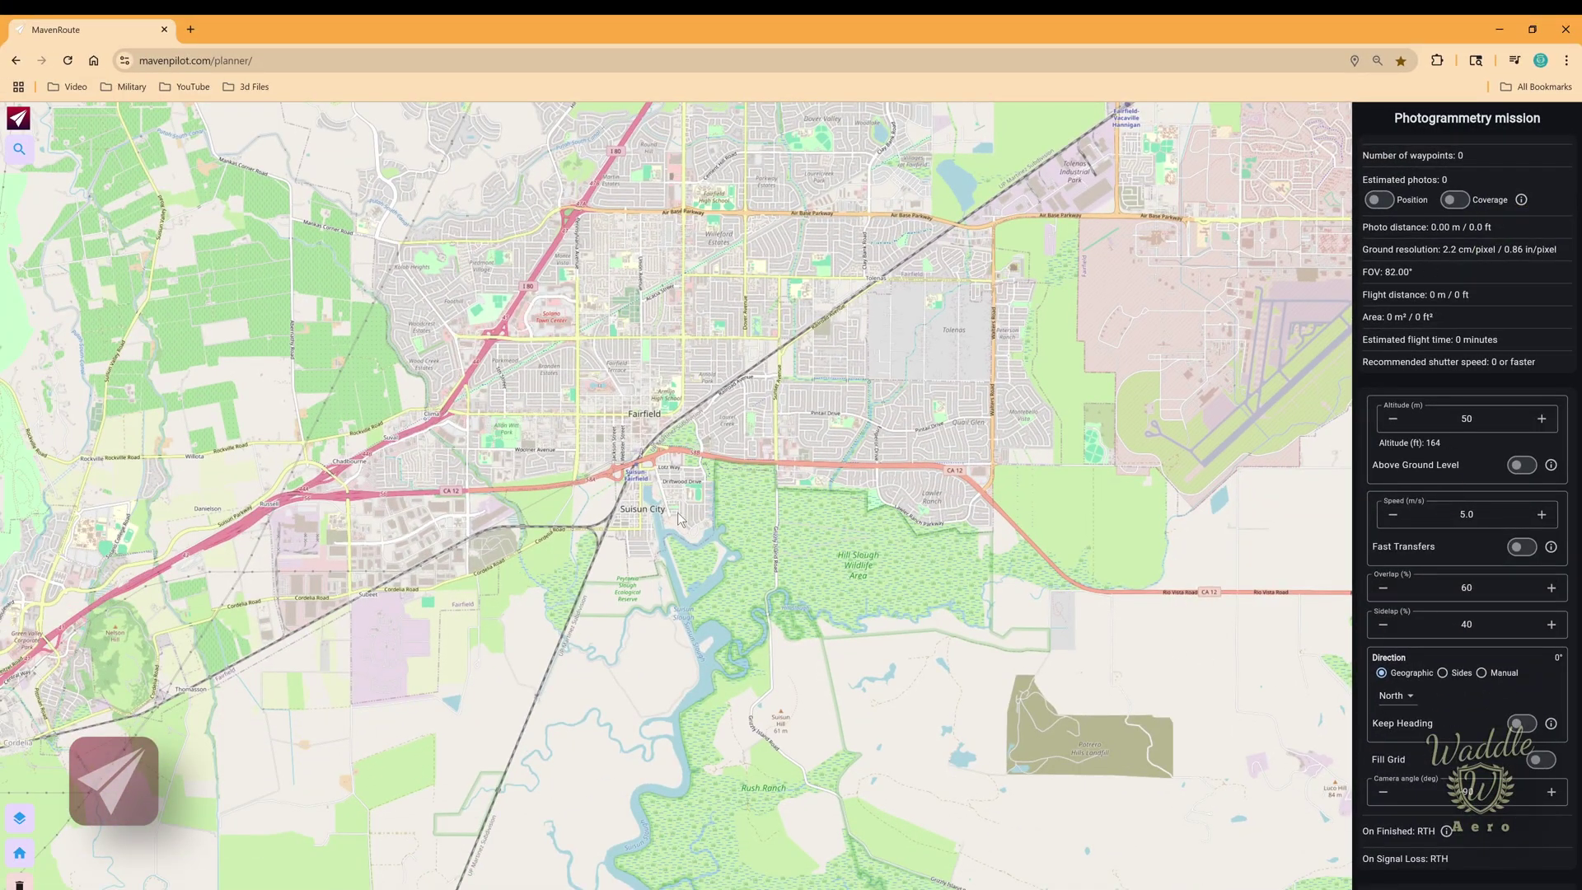
scroll(677, 512, up, 3)
scroll(677, 511, up, 5)
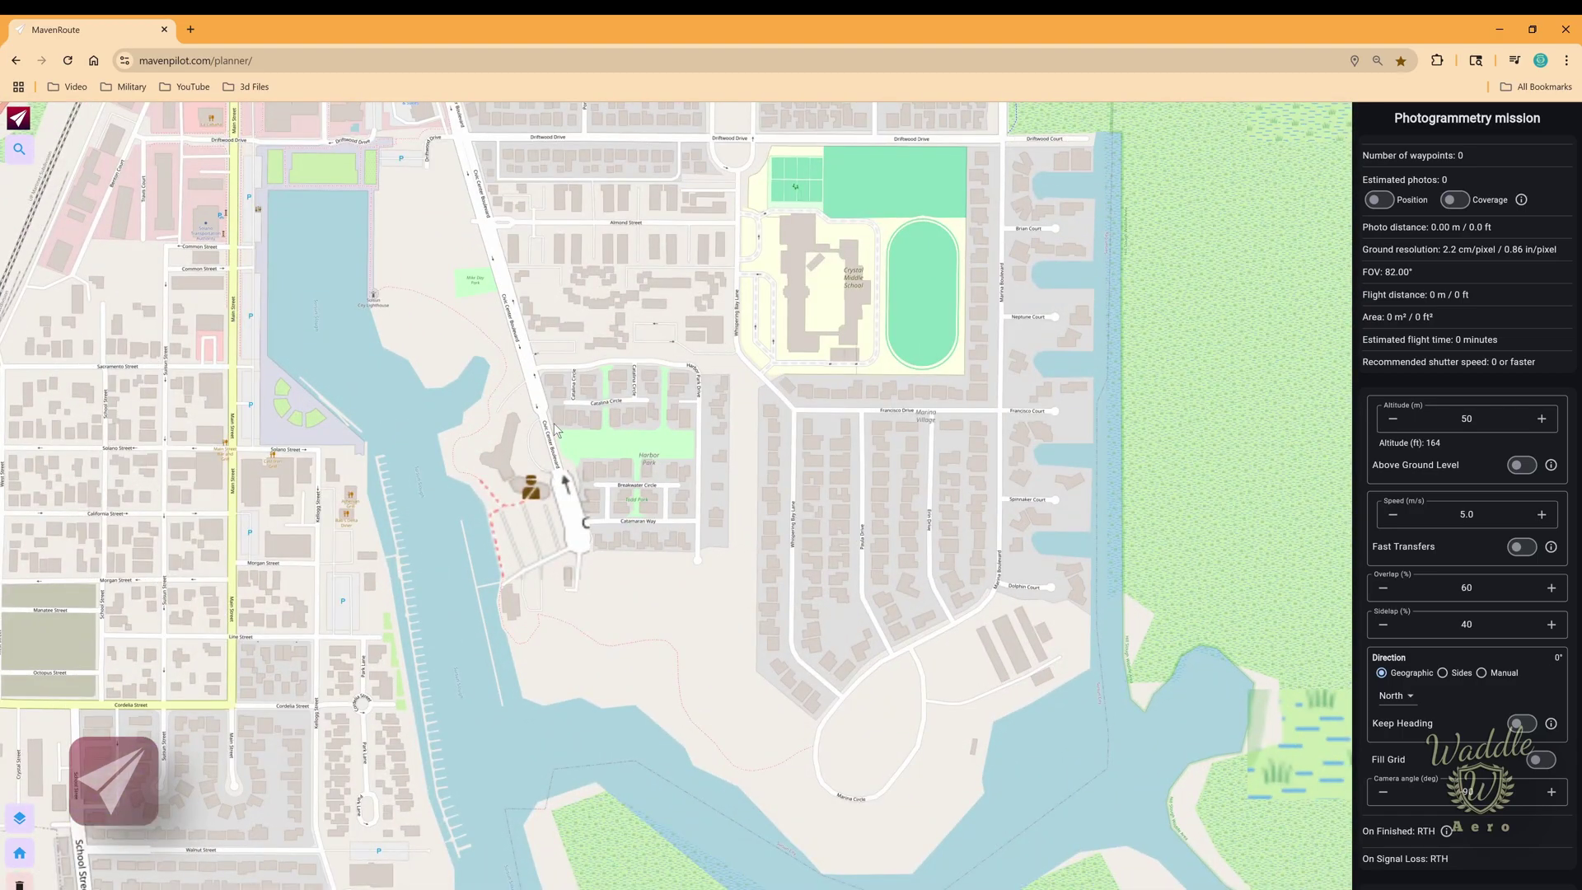
scroll(802, 509, up, 6)
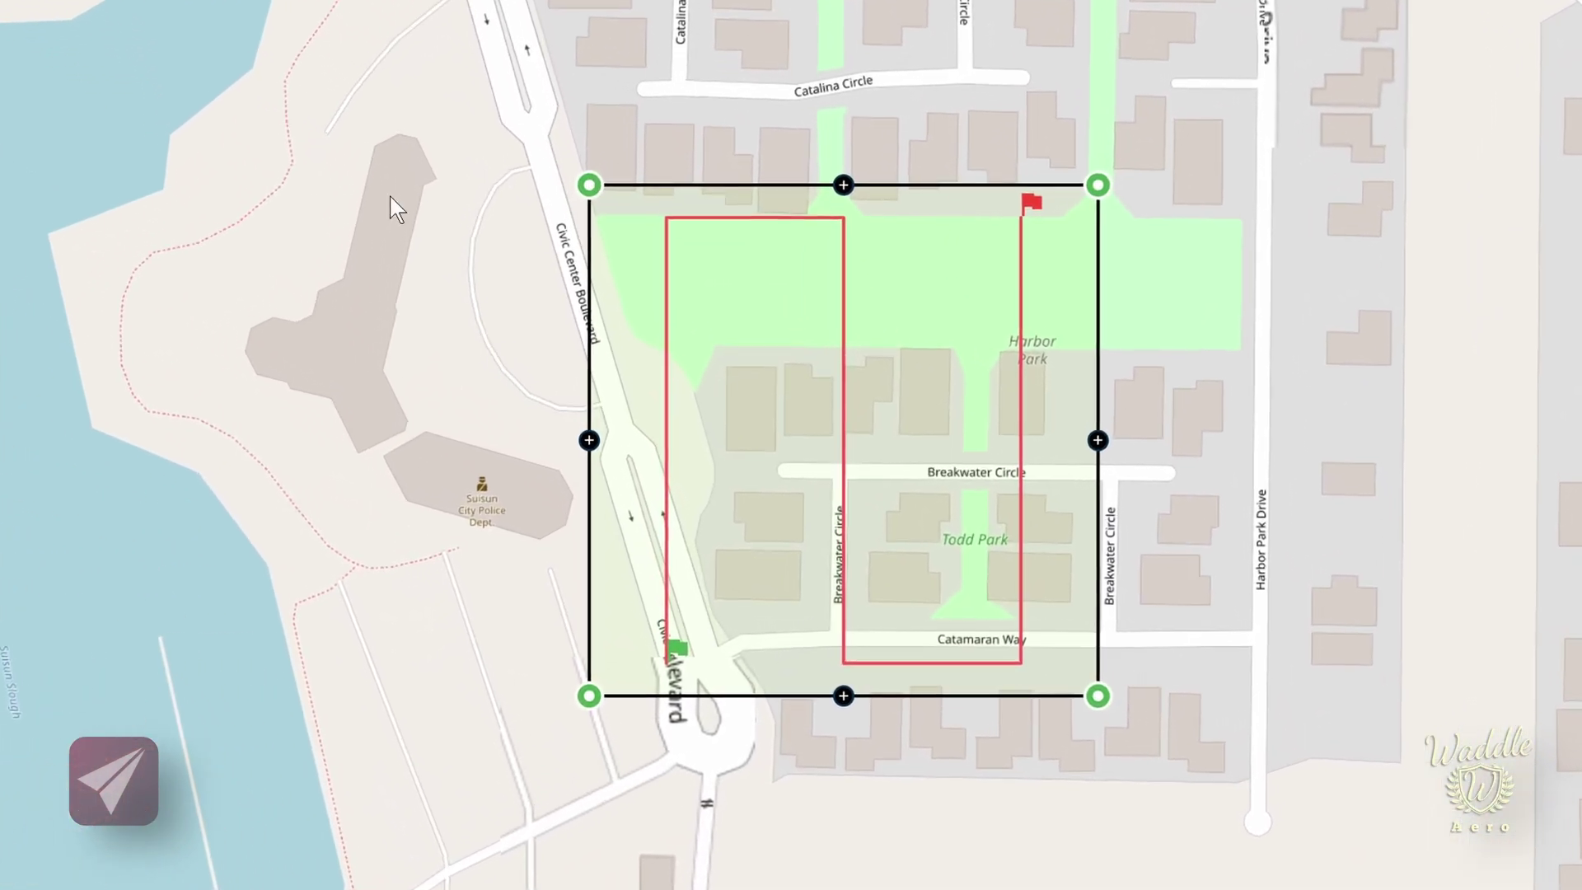
drag(568, 148, 153, 146)
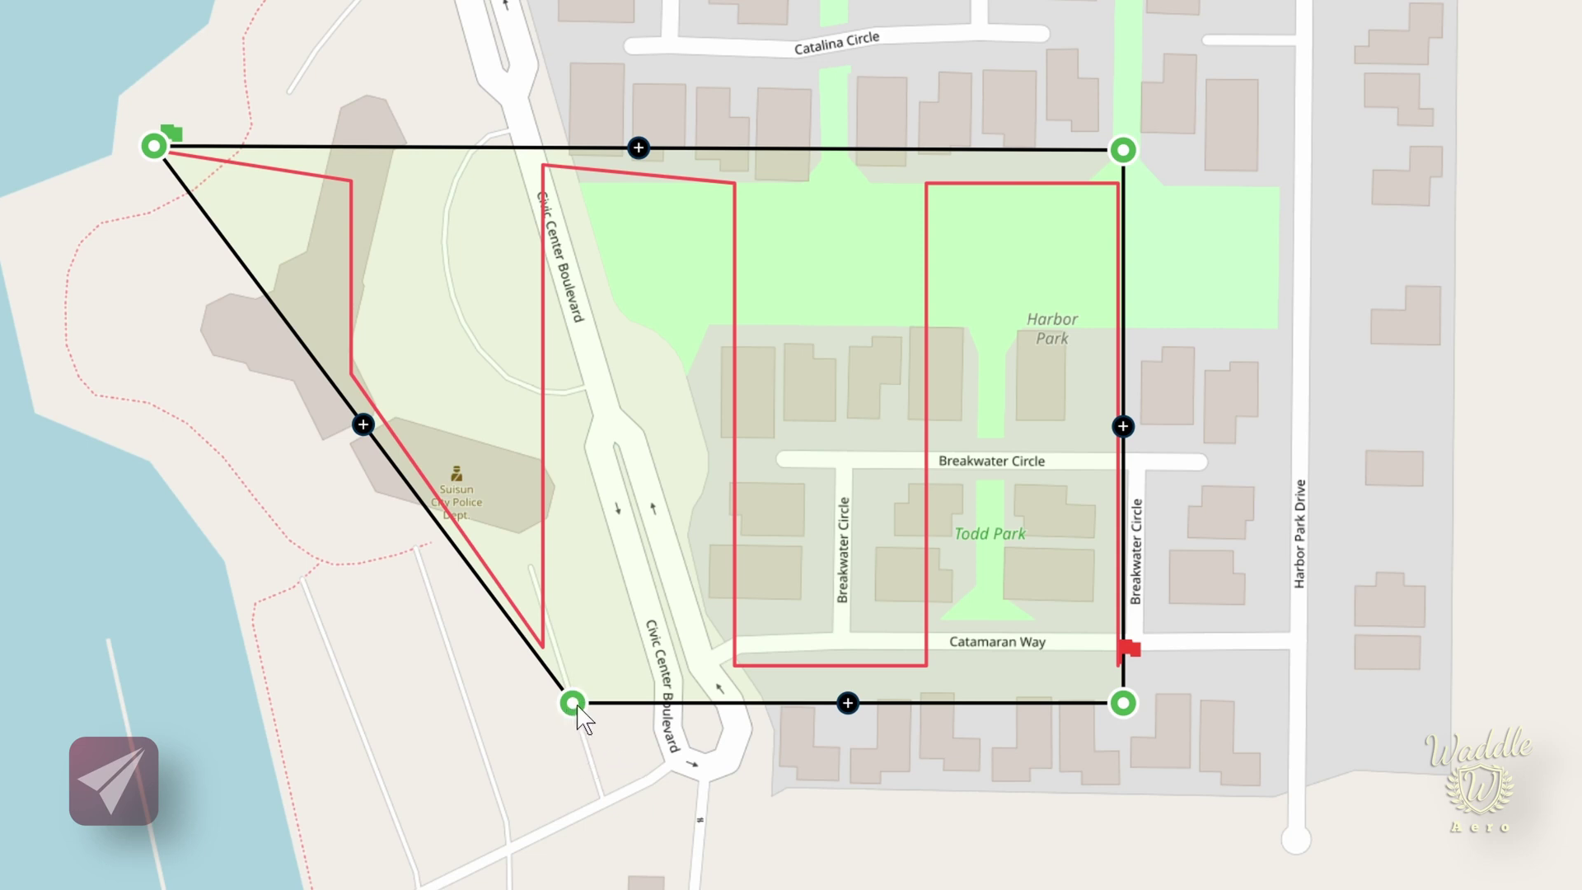
drag(572, 703, 143, 697)
drag(153, 146, 144, 147)
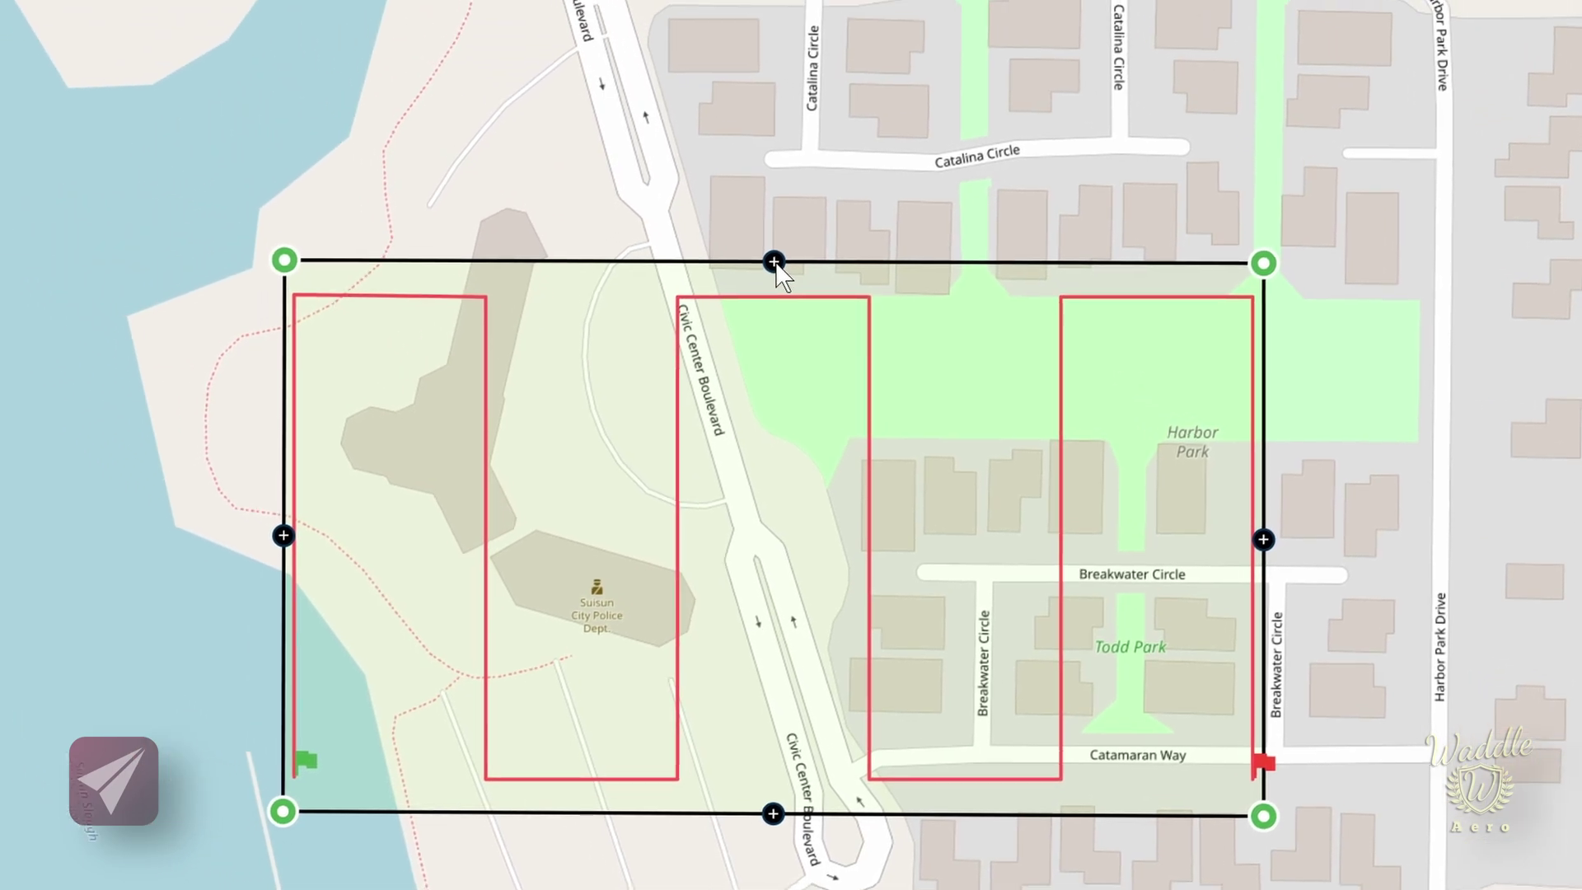
Reshape the top edge over Harbor Park with new corners, deleting the extra top points.
drag(727, 224, 610, 145)
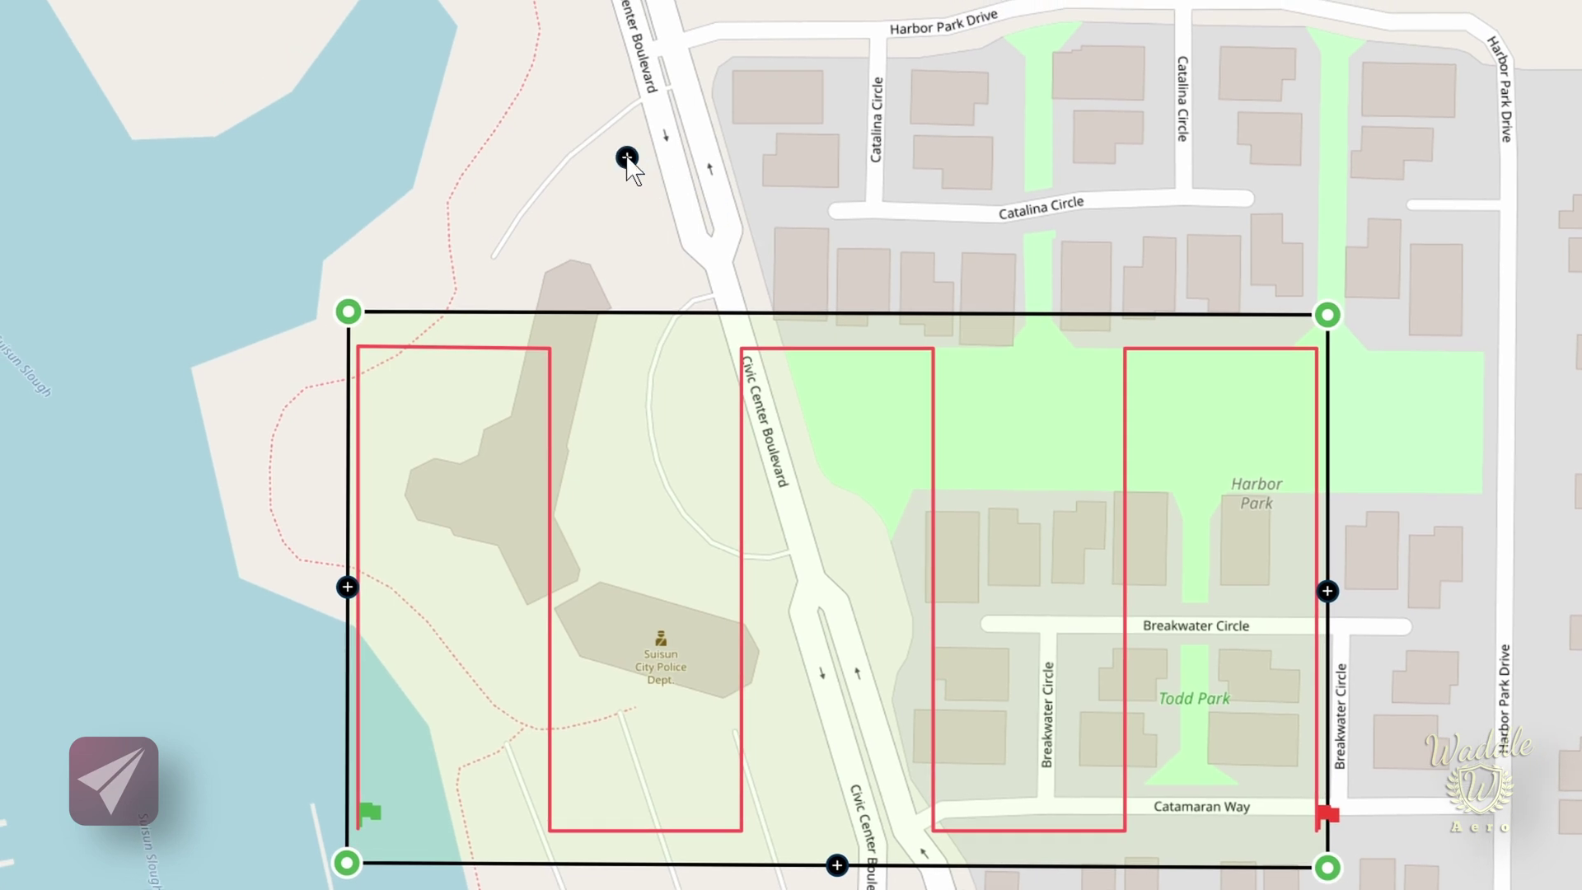
drag(975, 239, 1077, 141)
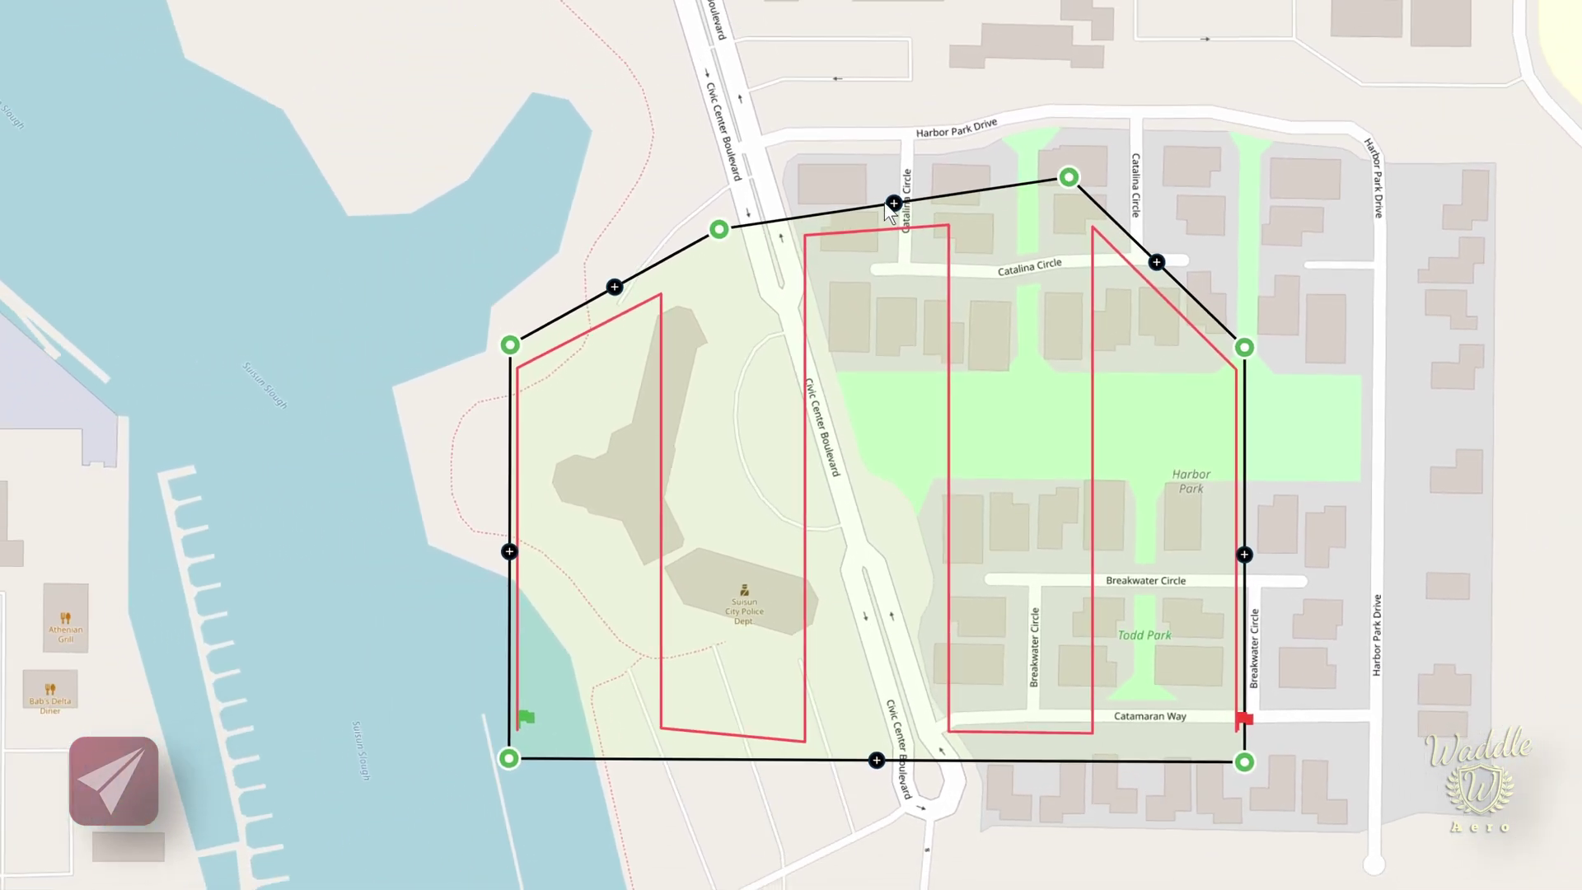
drag(887, 186, 876, 22)
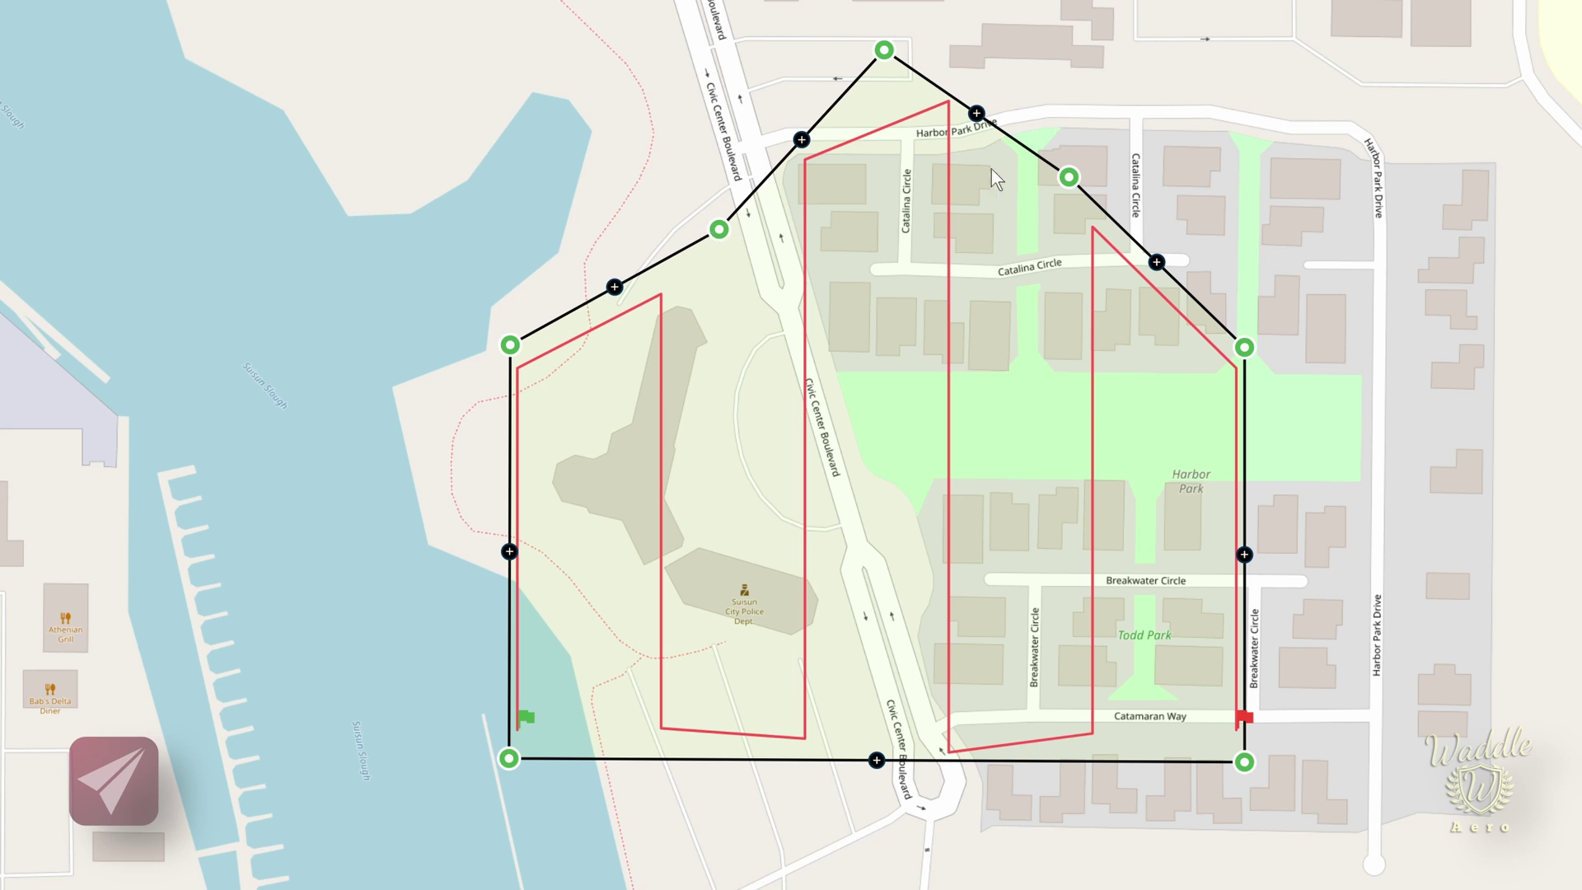
mouse_move(1070, 178)
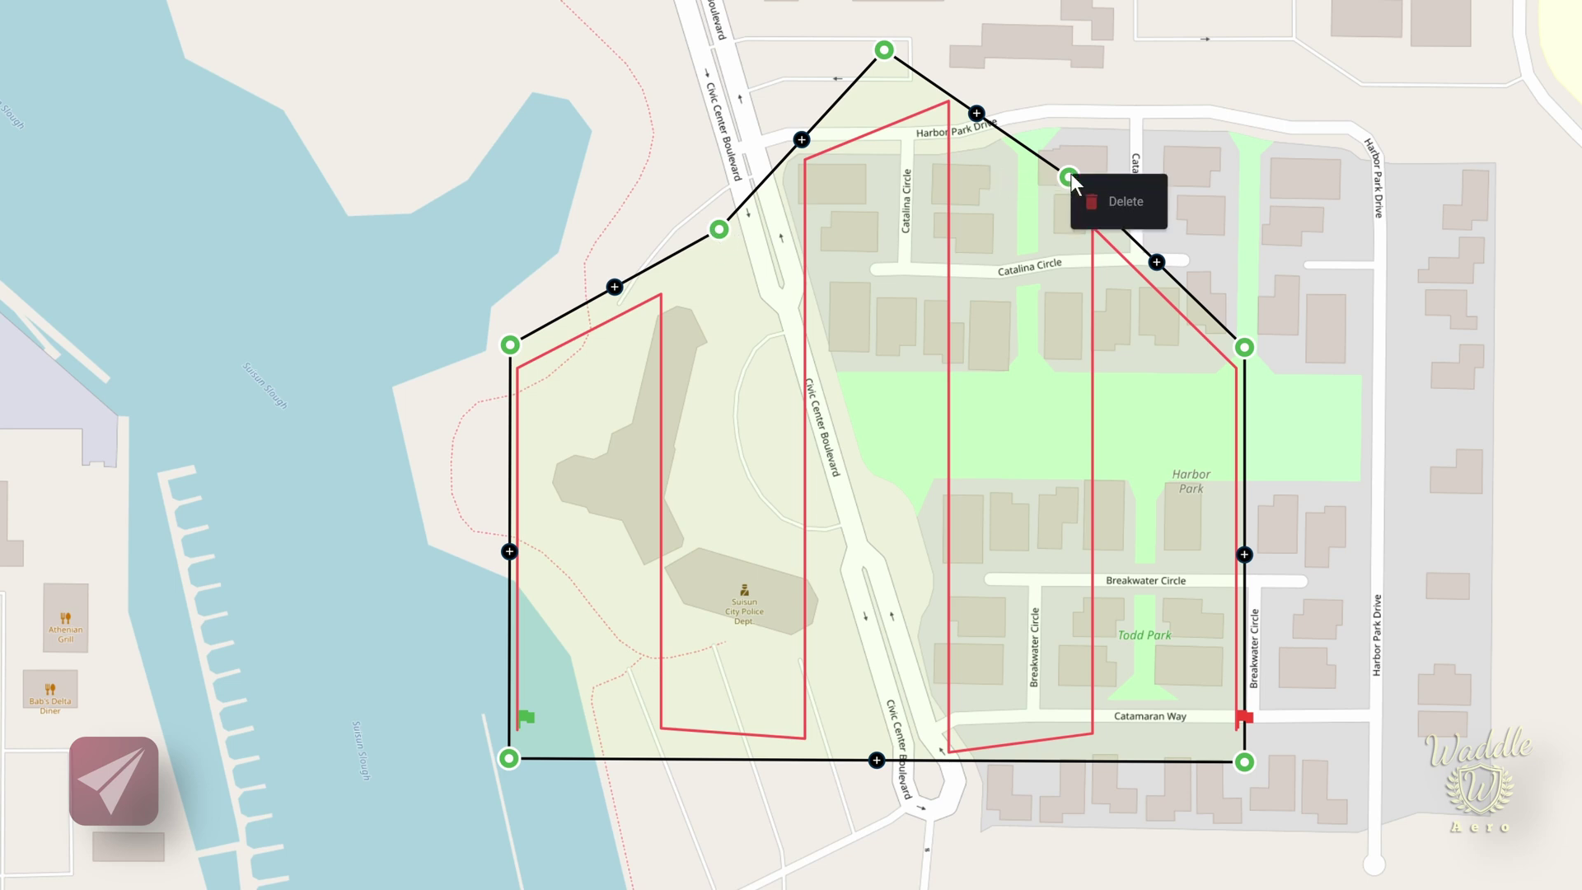
click(1125, 202)
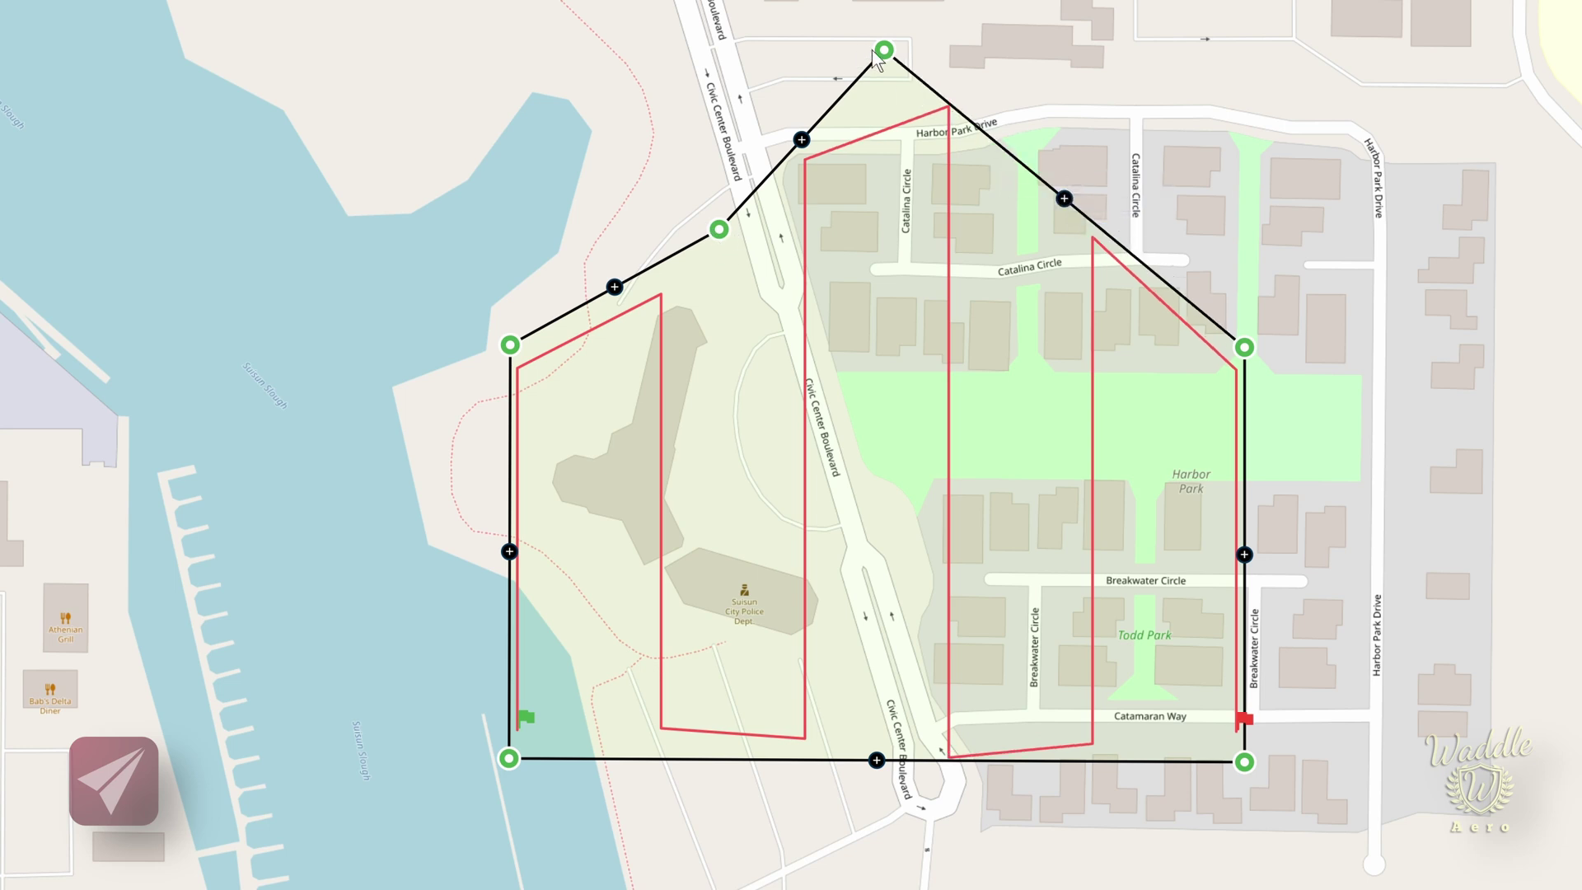
click(915, 70)
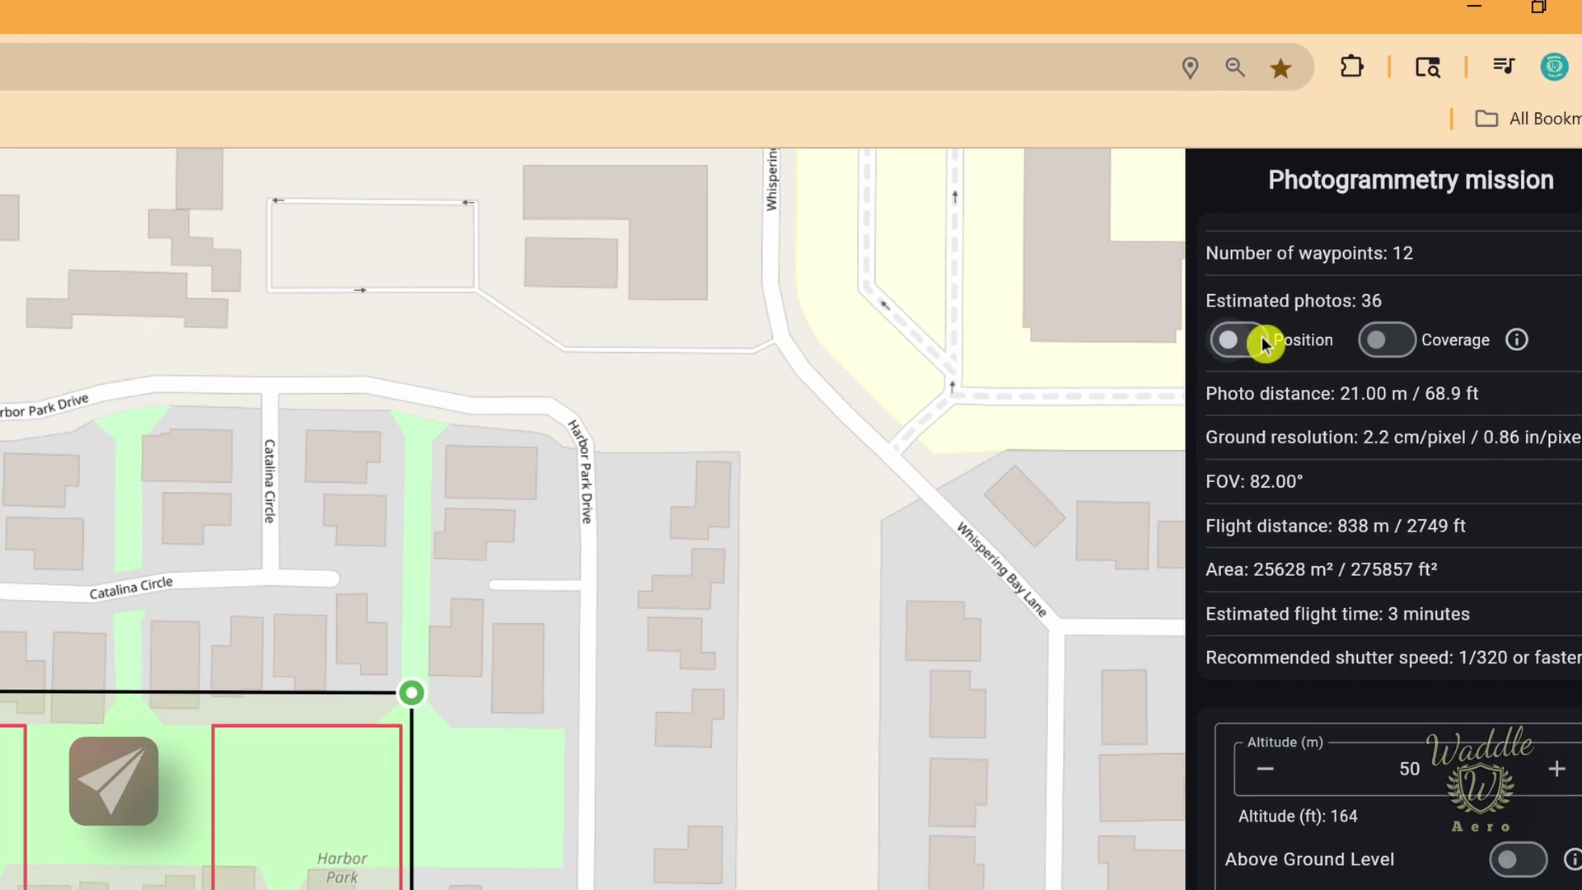
Turn on Position to display the planned photo positions along the route.
click(1265, 342)
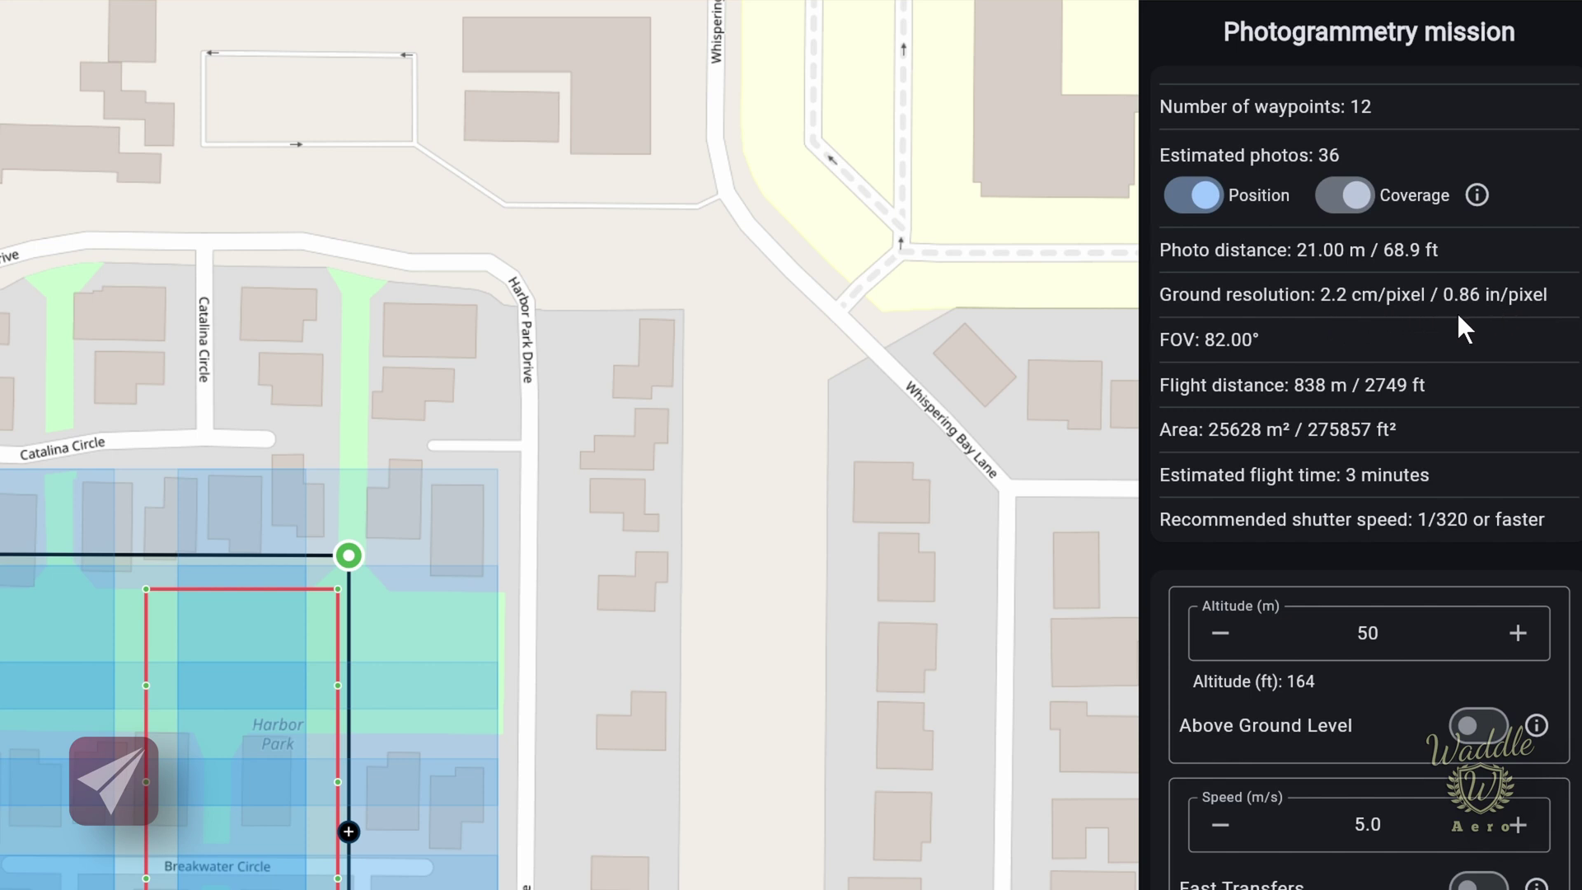
scroll(1458, 321, down, 3)
Try the Above Ground Level altitude option, then switch it back off.
click(1226, 414)
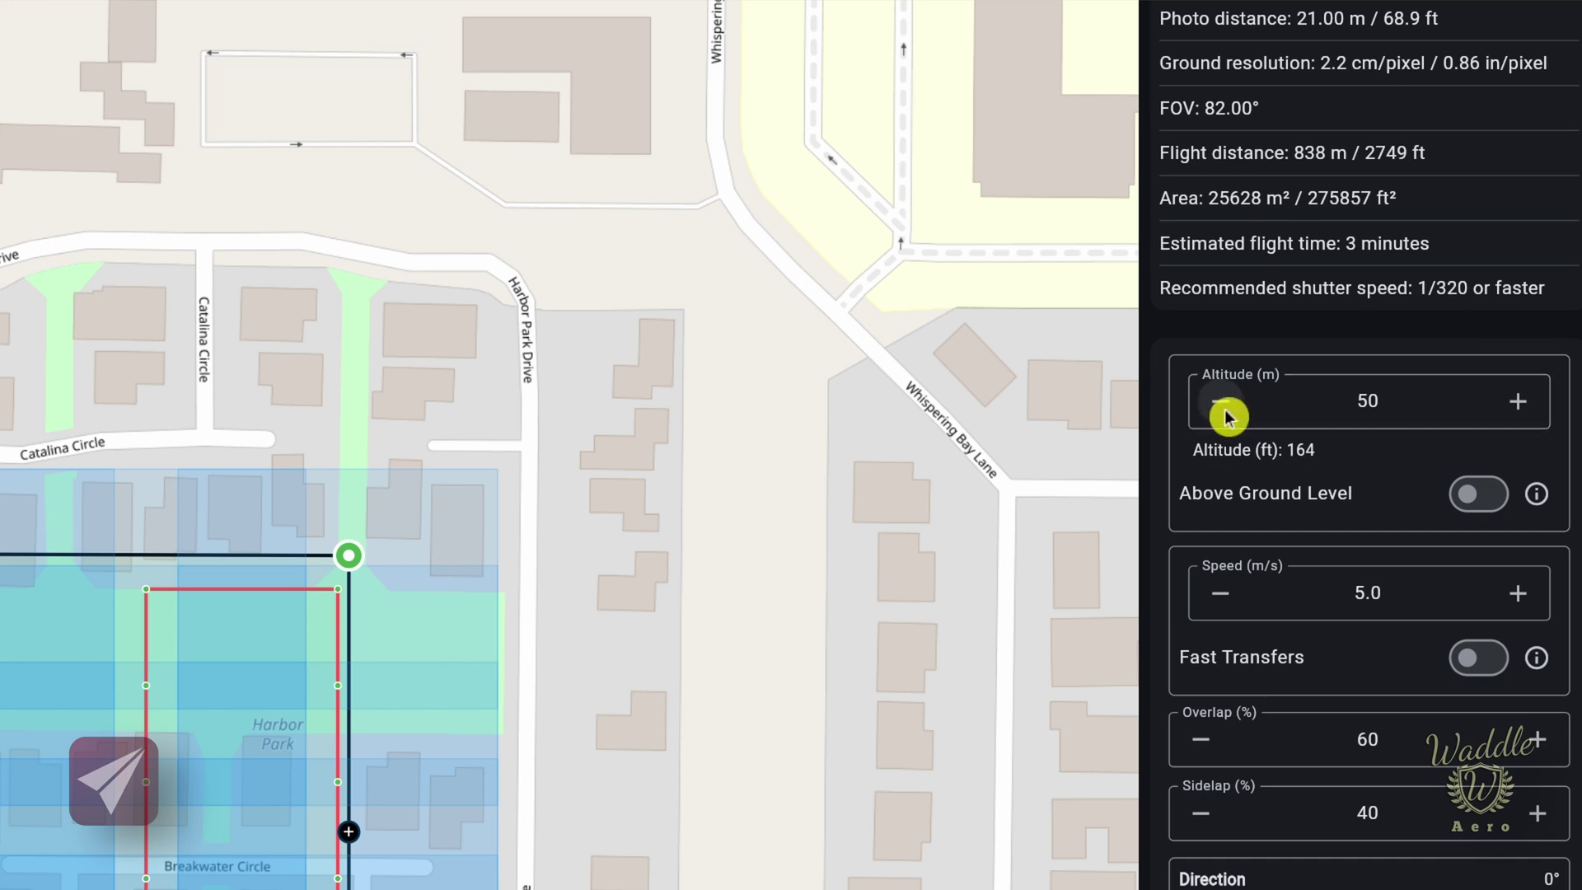
click(1474, 494)
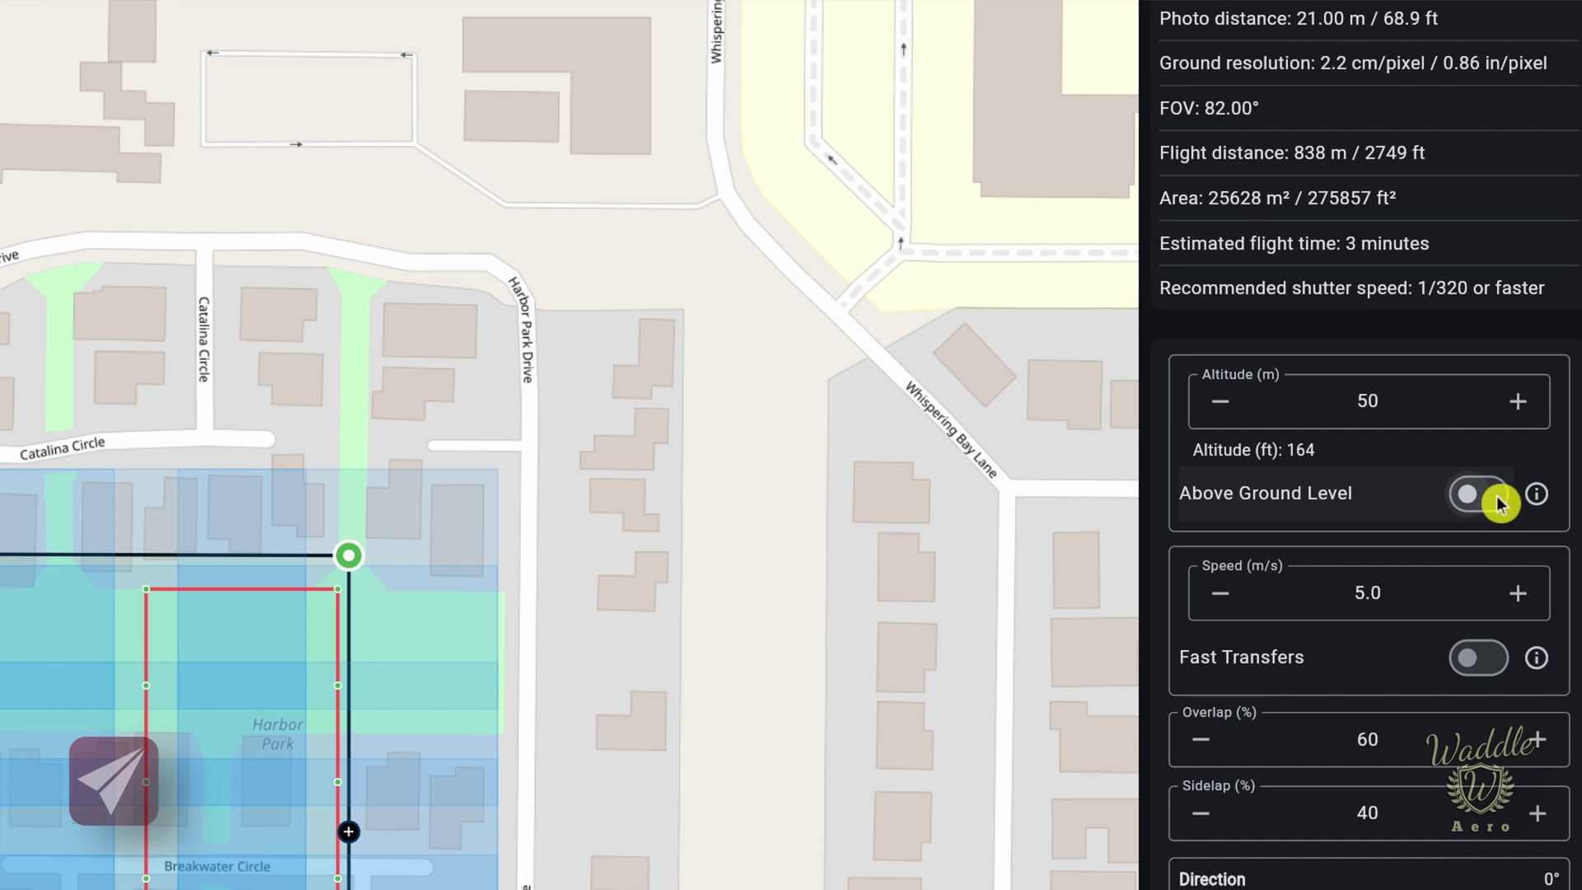
click(1497, 501)
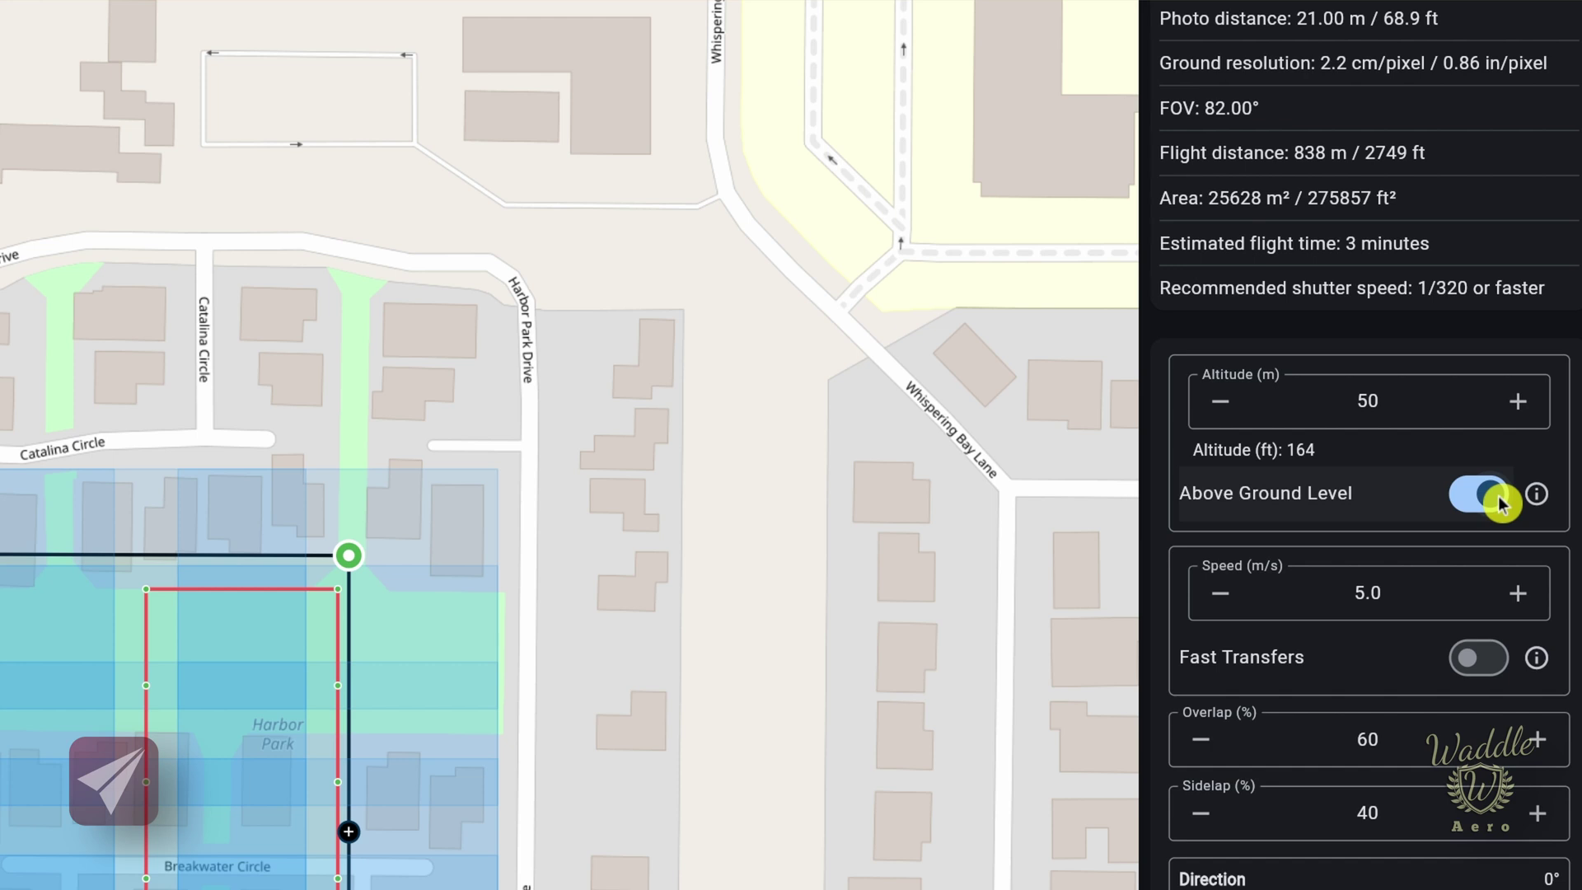
click(1498, 496)
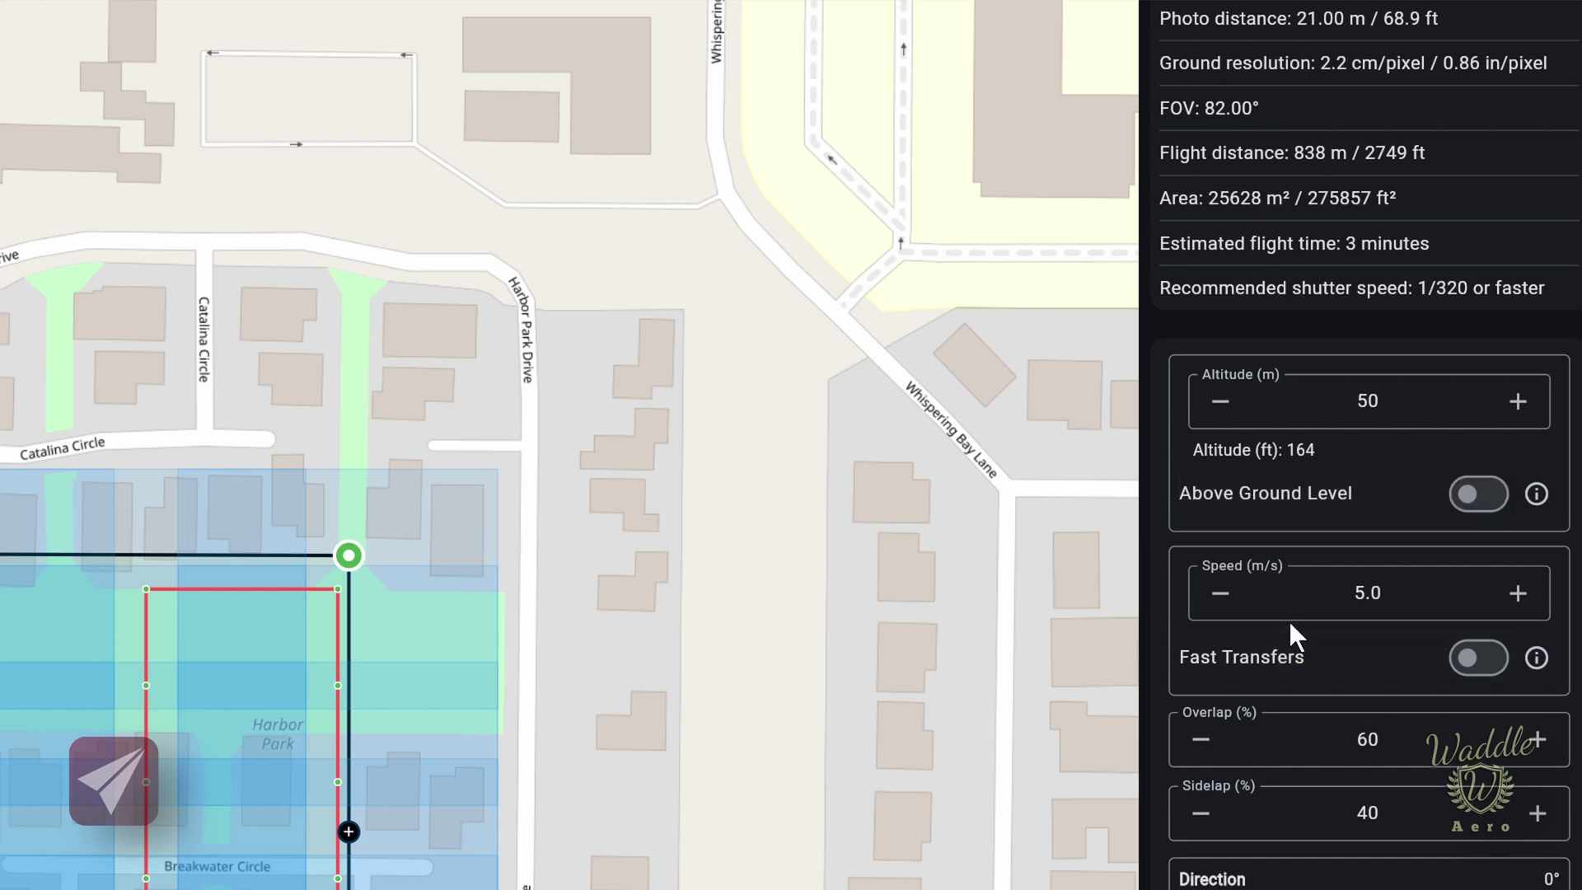
Set the mission speed to 3.0 m/s and enable Fast Transfers Between Columns.
click(1218, 604)
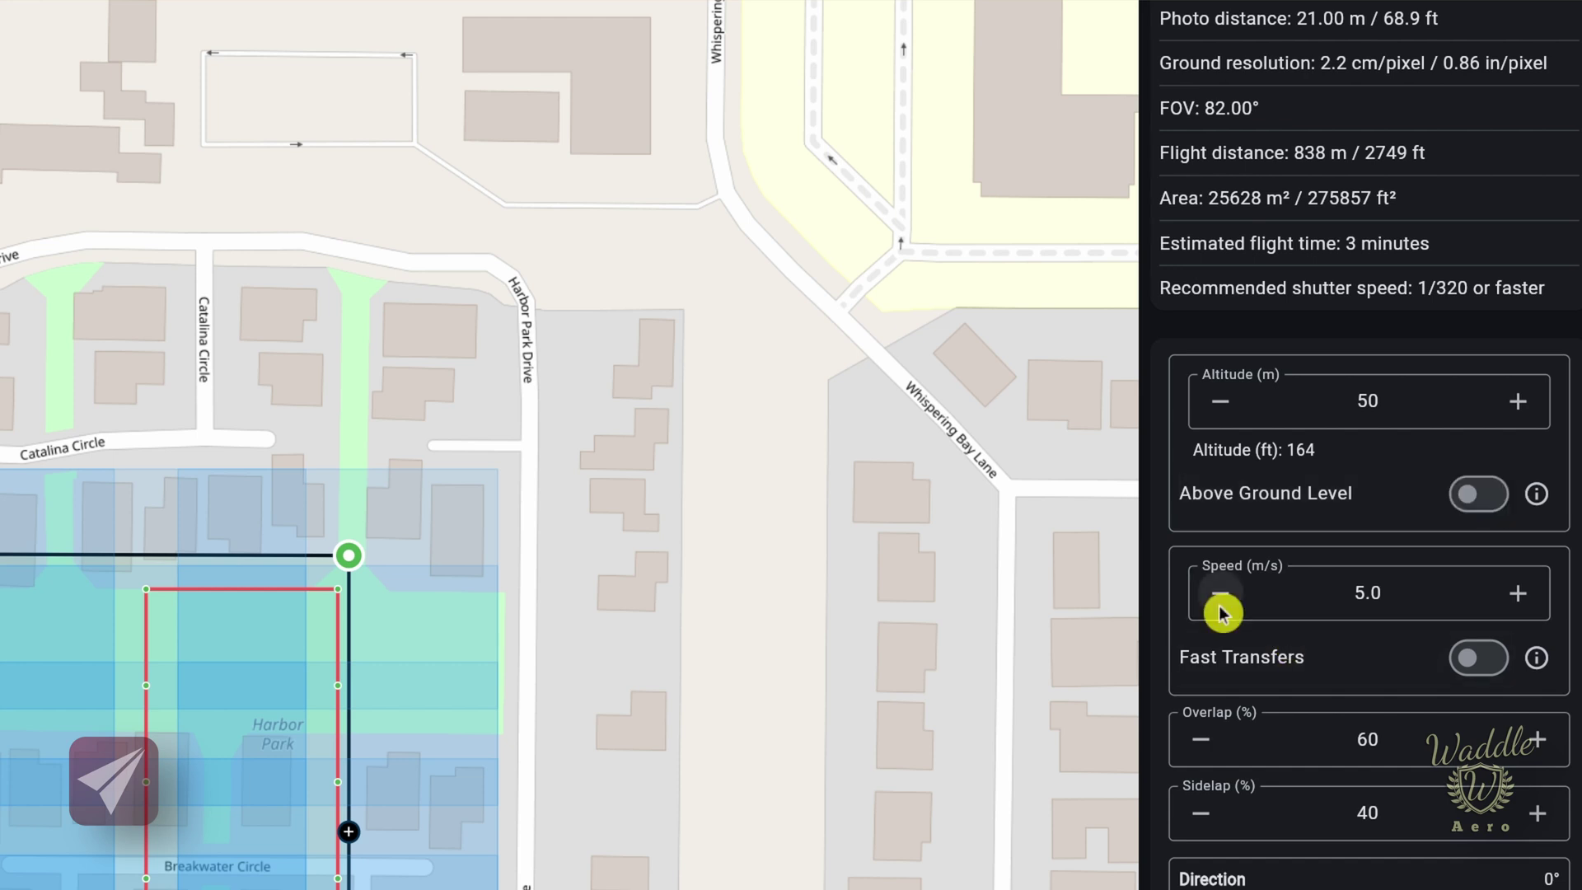
double_click(1378, 582)
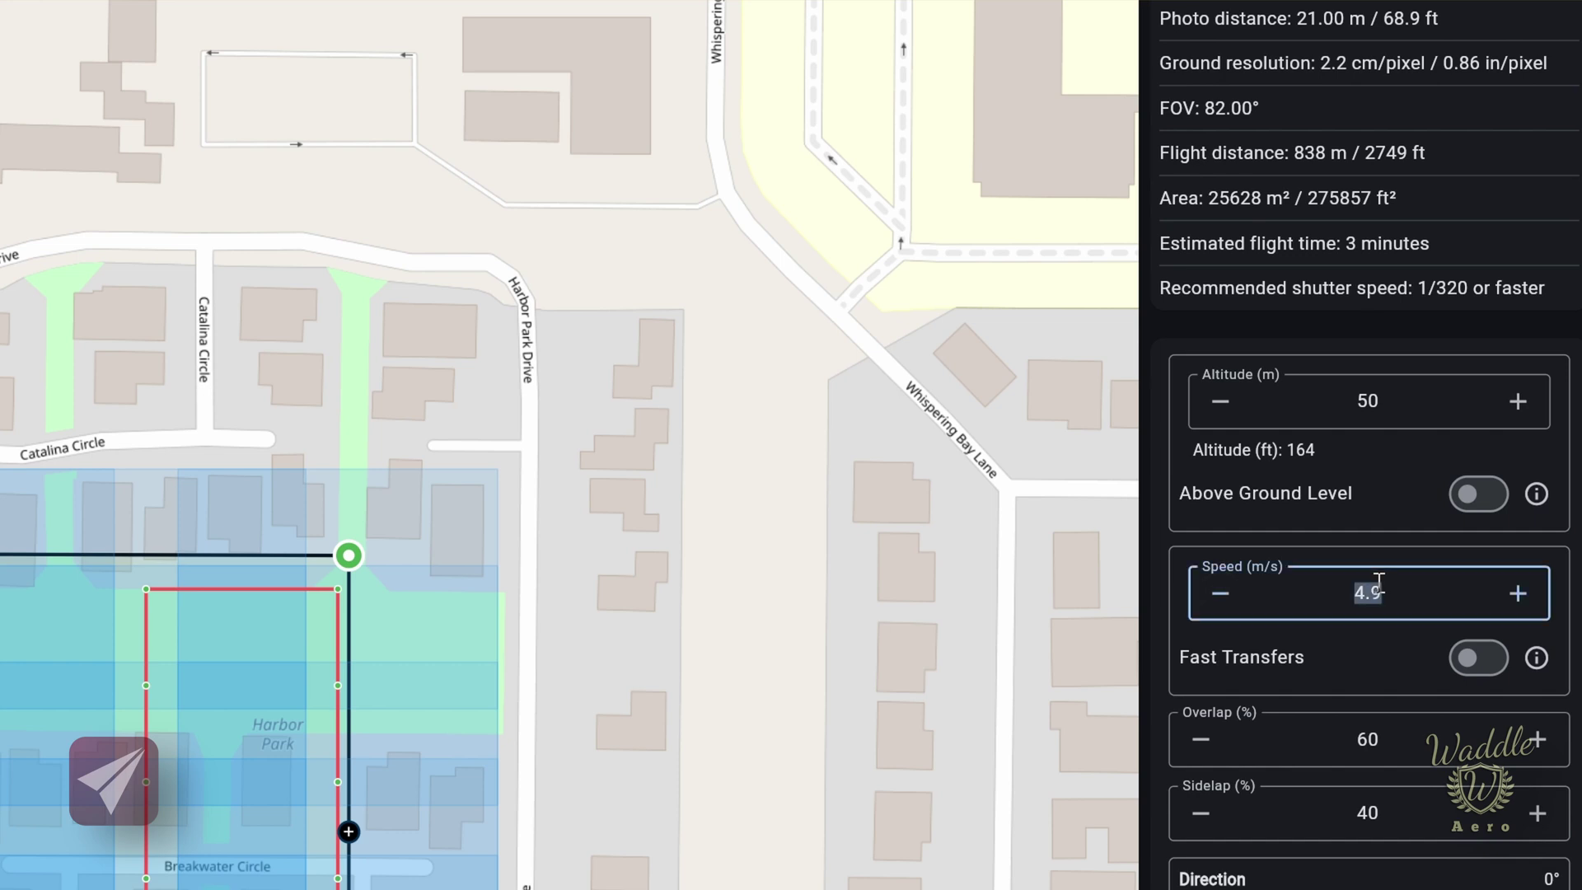
text(3.0)
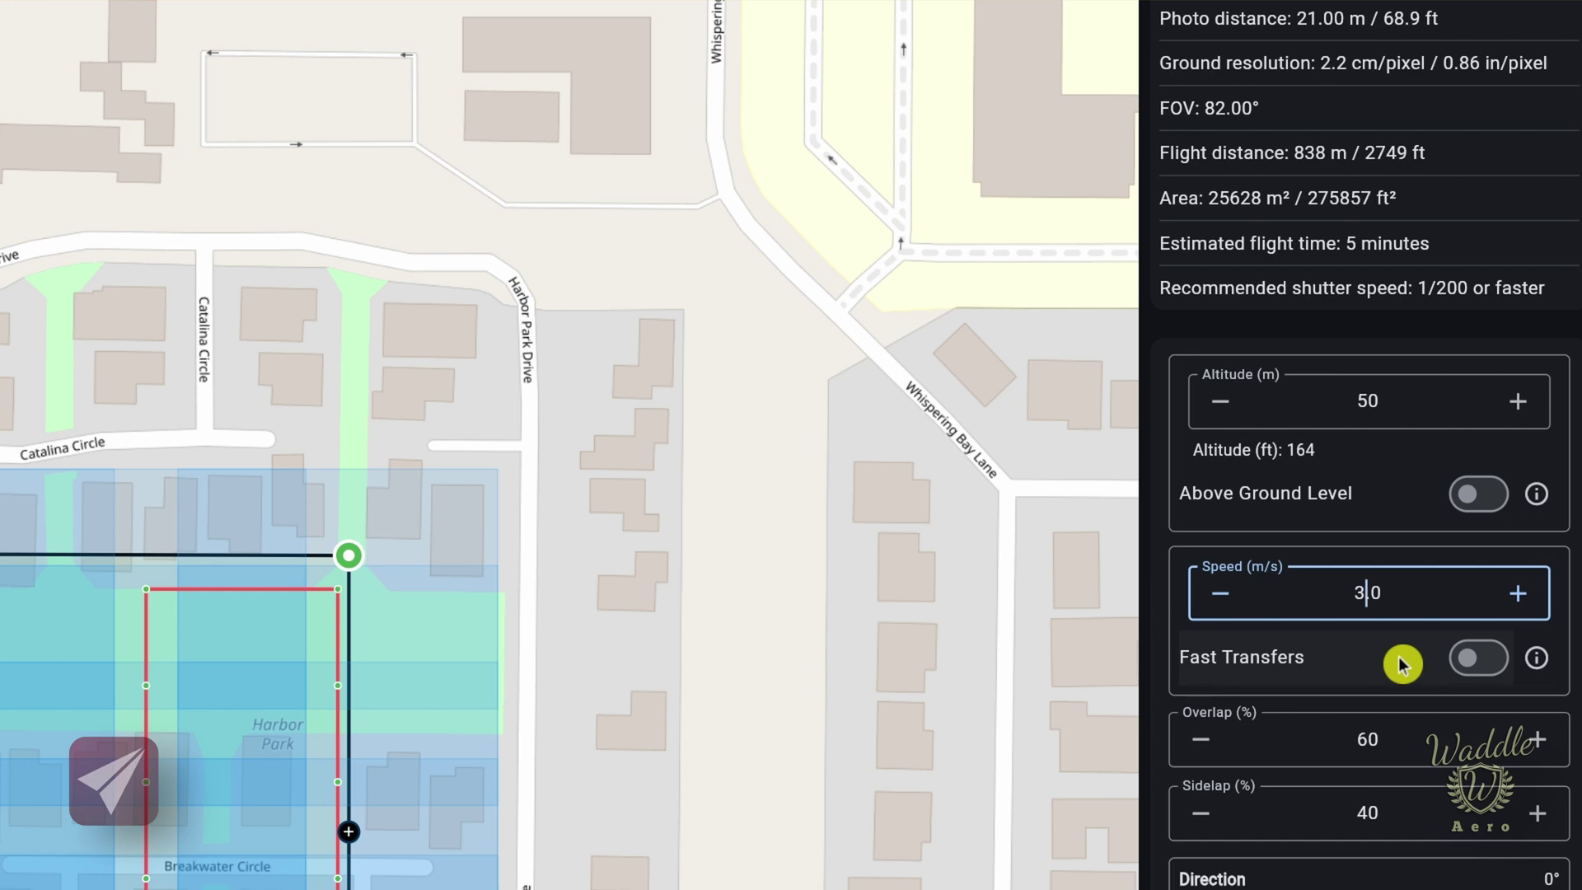
click(1487, 659)
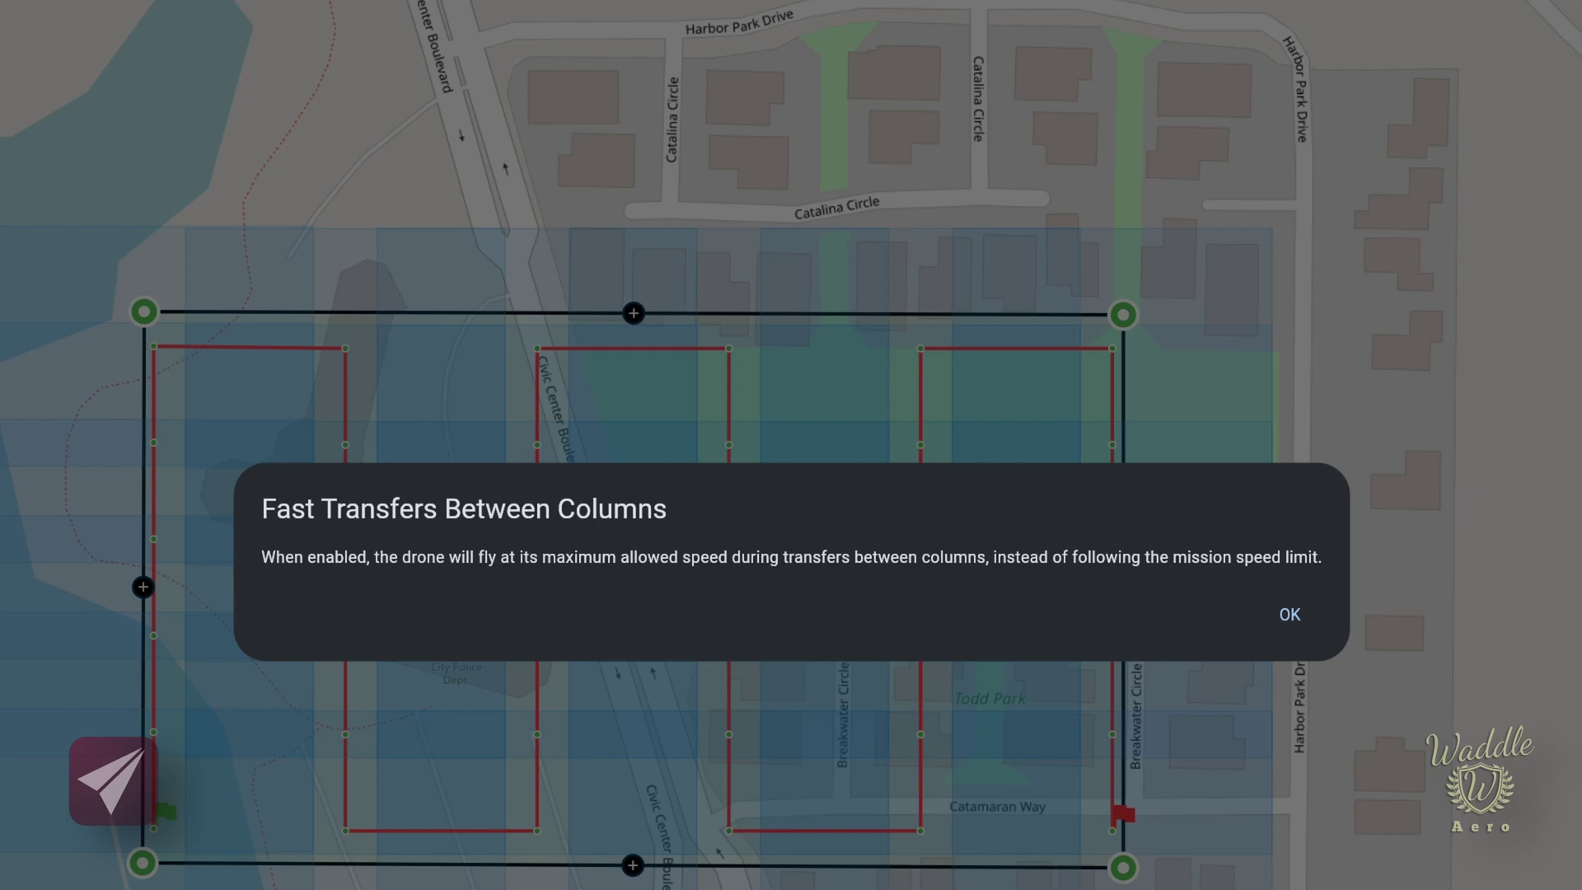
Close the fast-transfers note and set overlap to 80% and sidelap to 80%.
click(1298, 620)
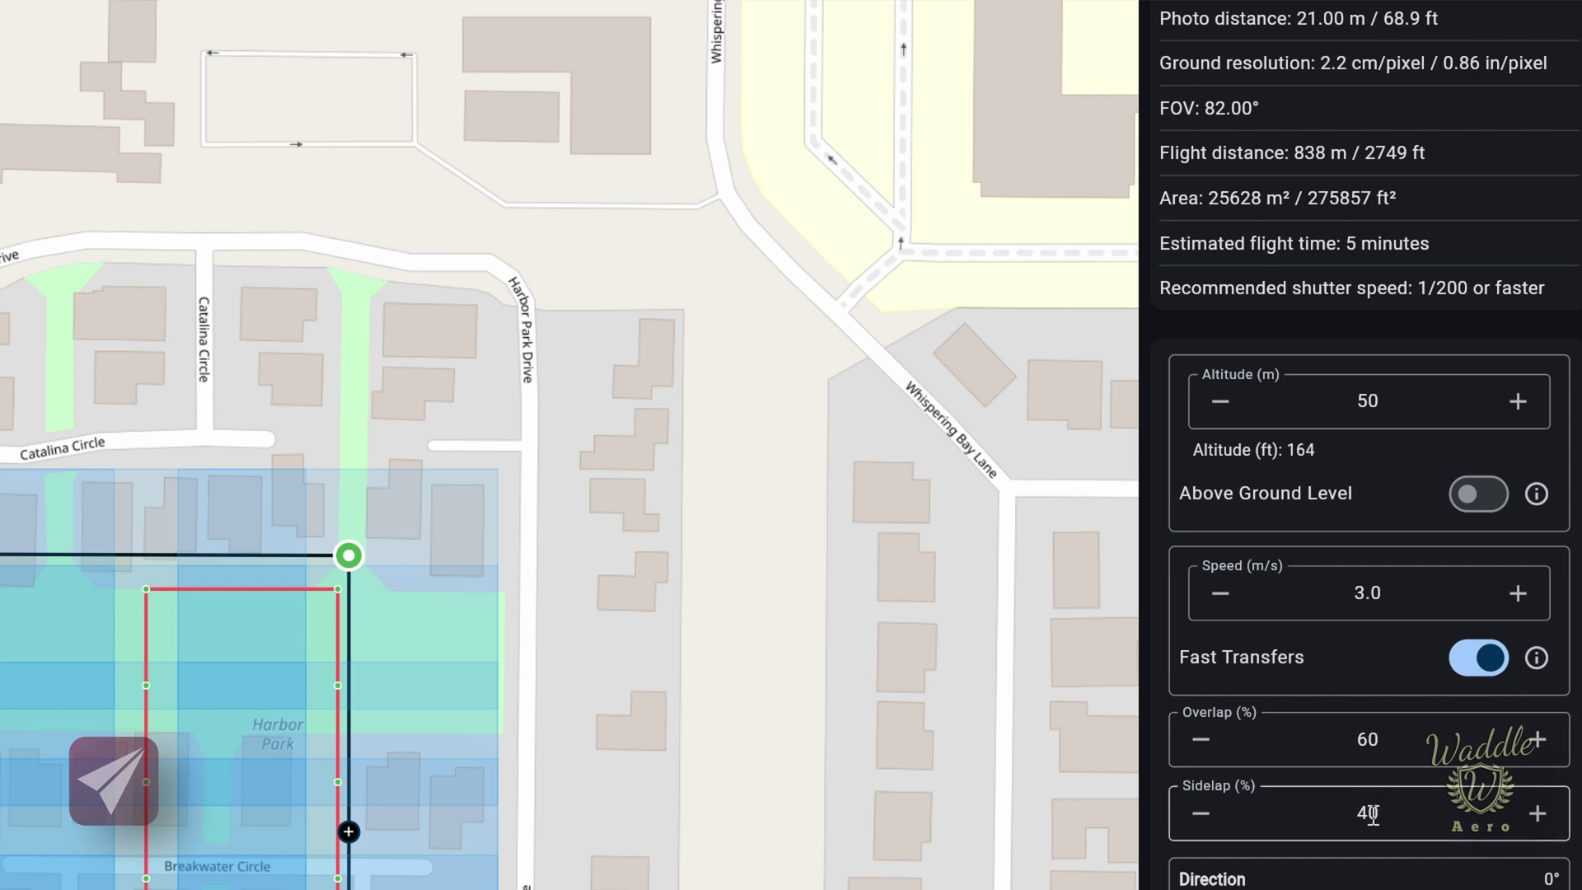
double_click(1370, 732)
text(80)
key(Tab)
key(Tab)
key(Tab)
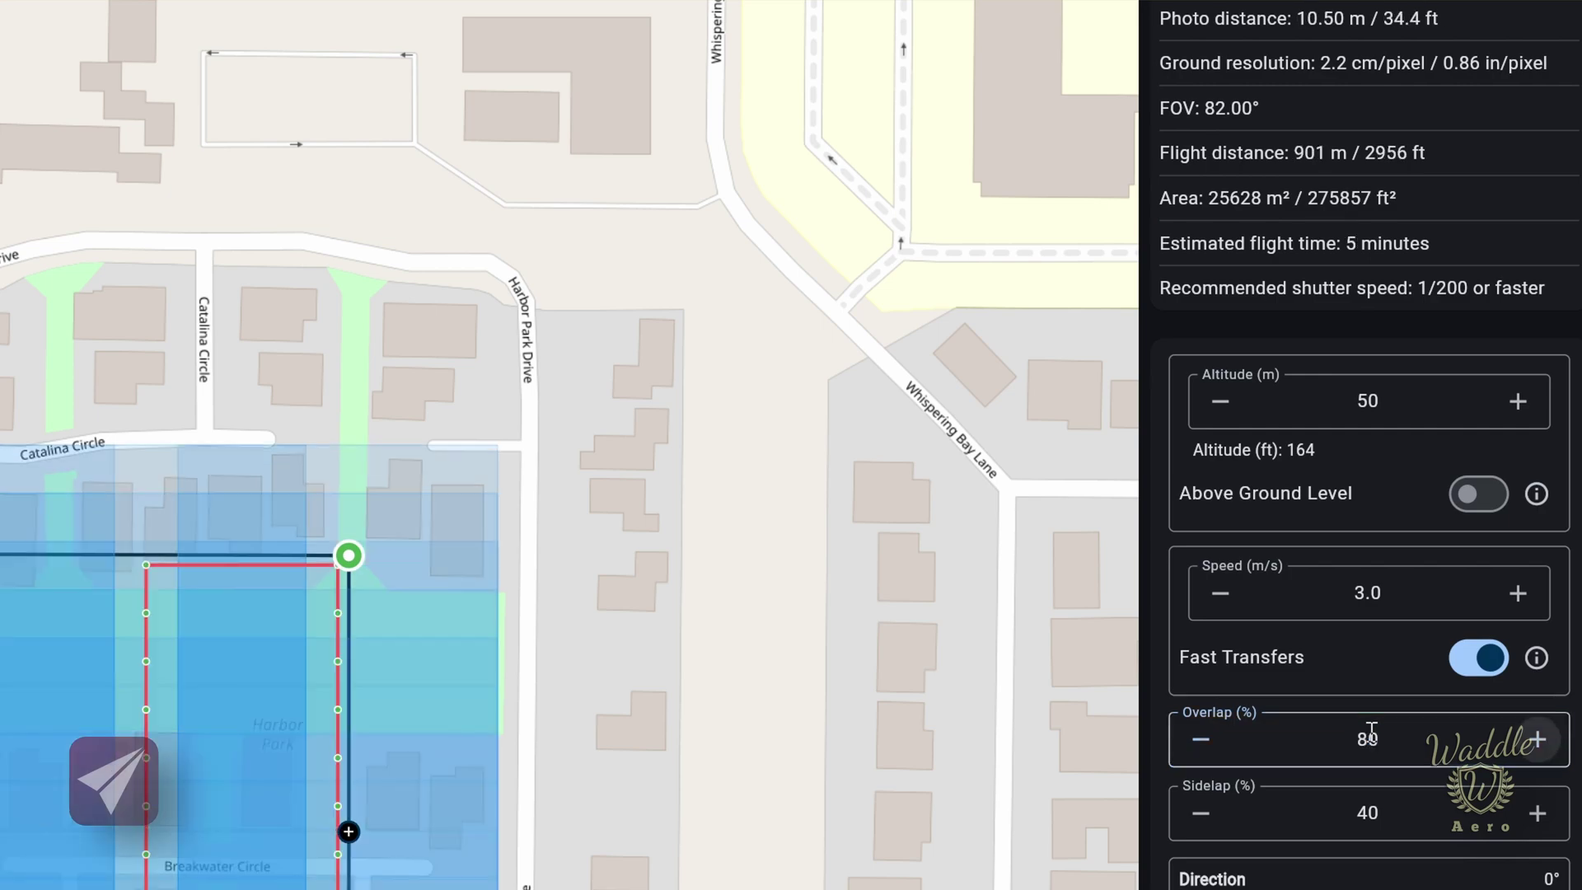
text(80)
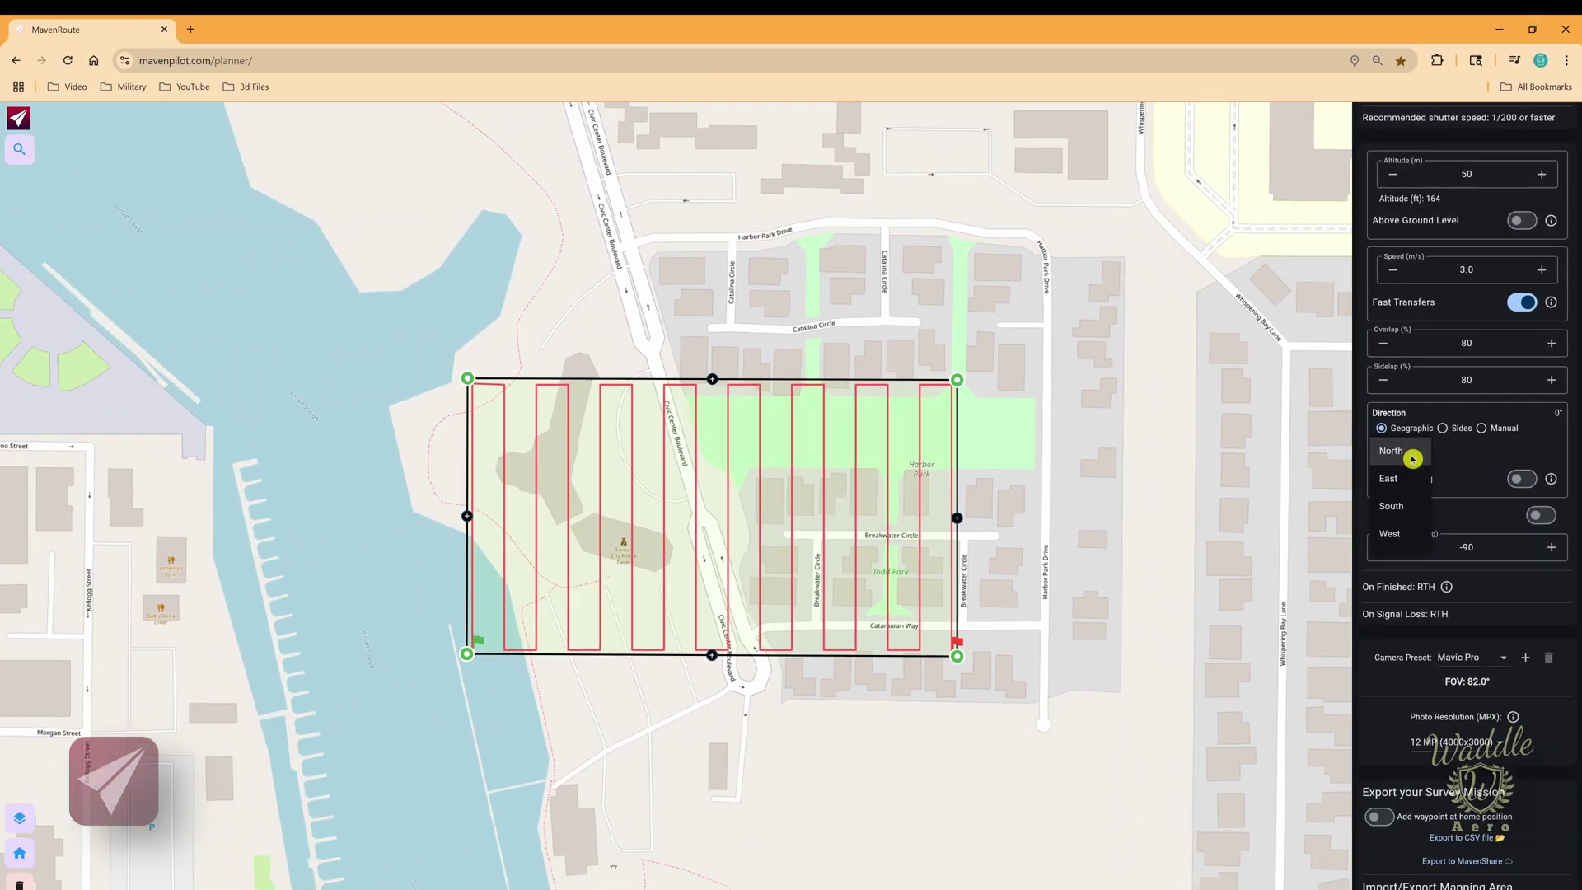
click(1354, 556)
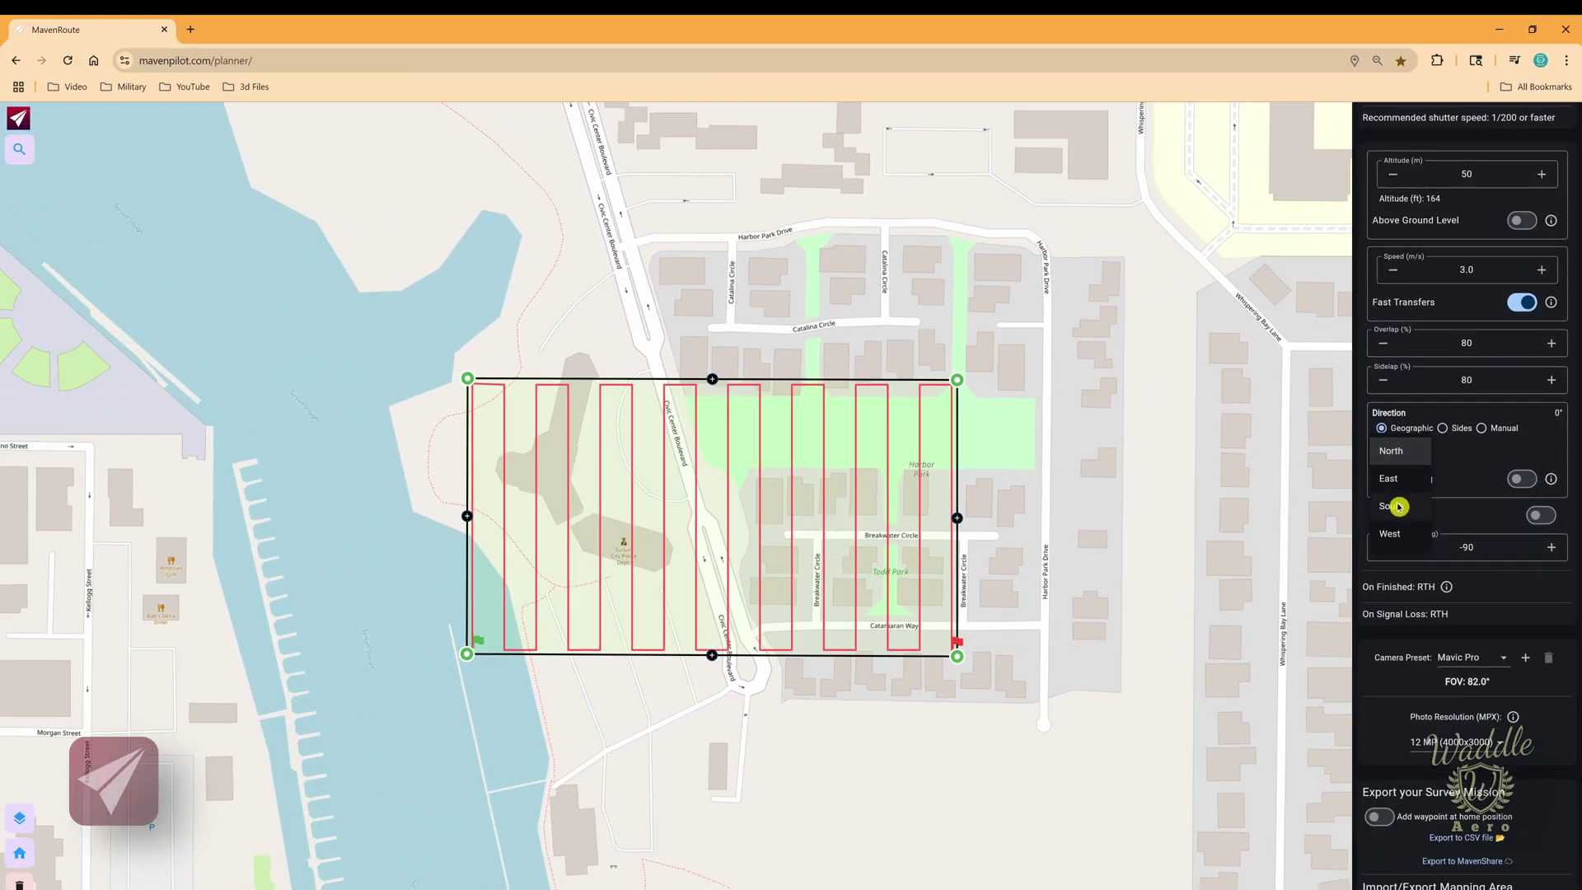
click(1390, 482)
click(1442, 428)
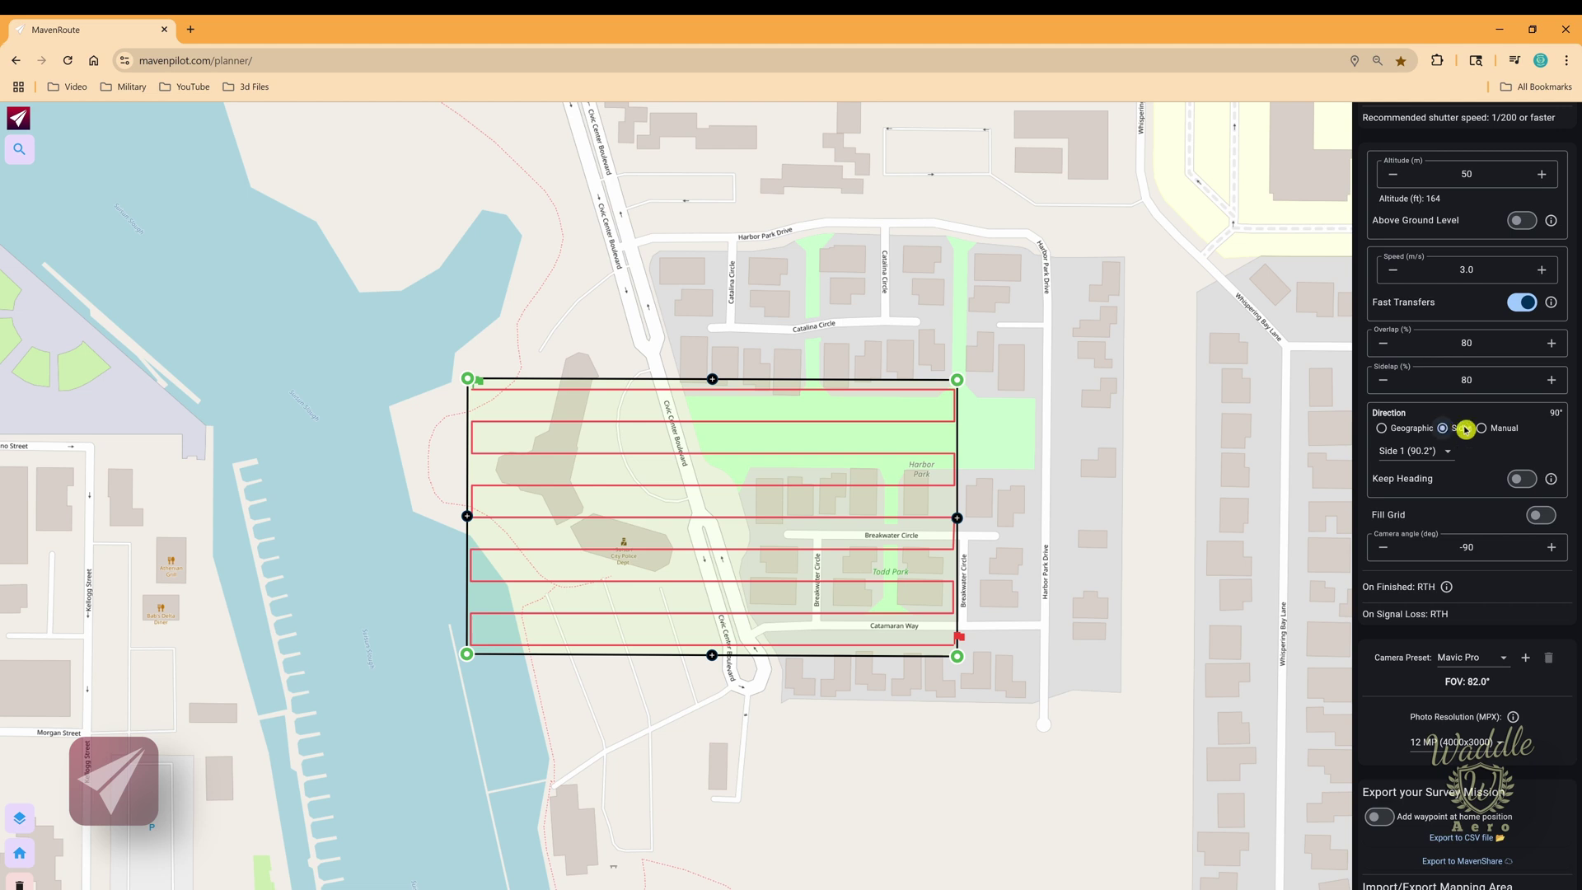
click(1482, 429)
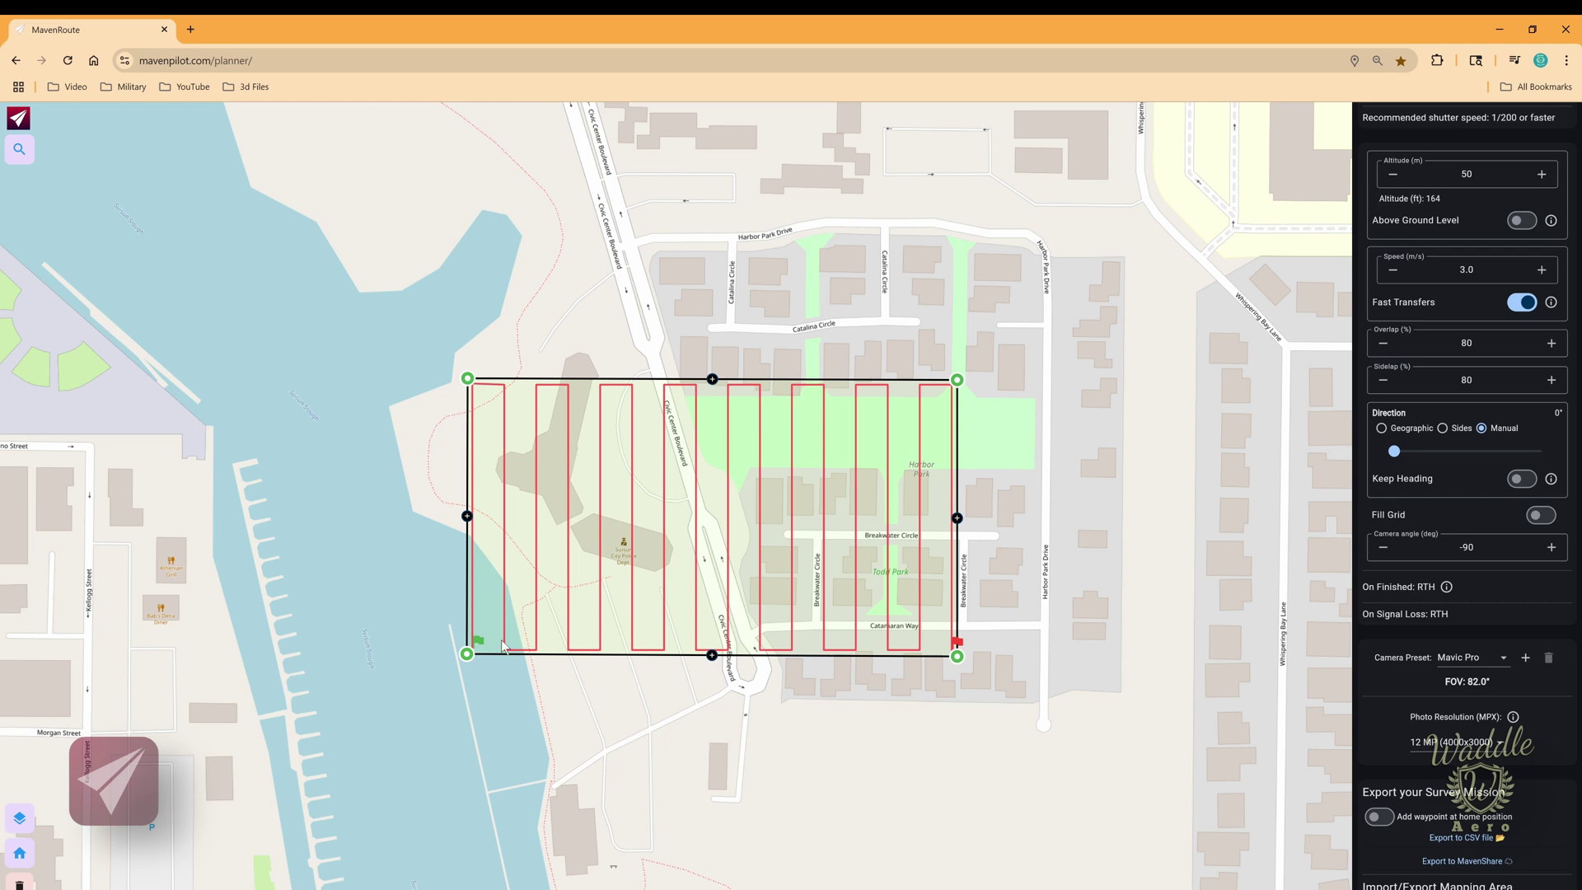
drag(1404, 454, 1413, 455)
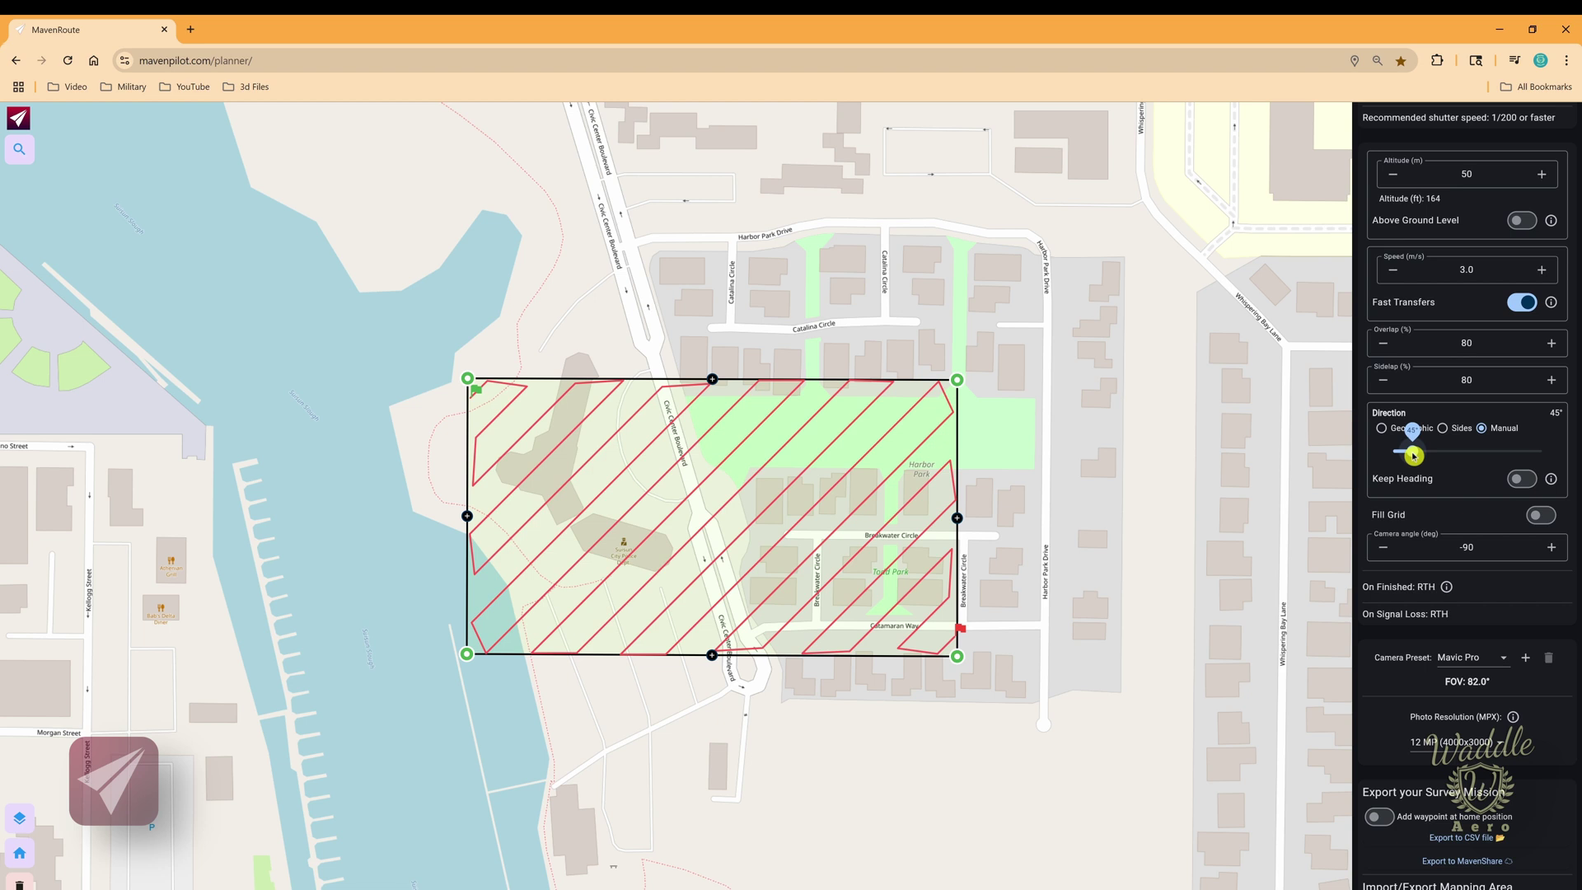
drag(1414, 455, 1413, 455)
click(1387, 428)
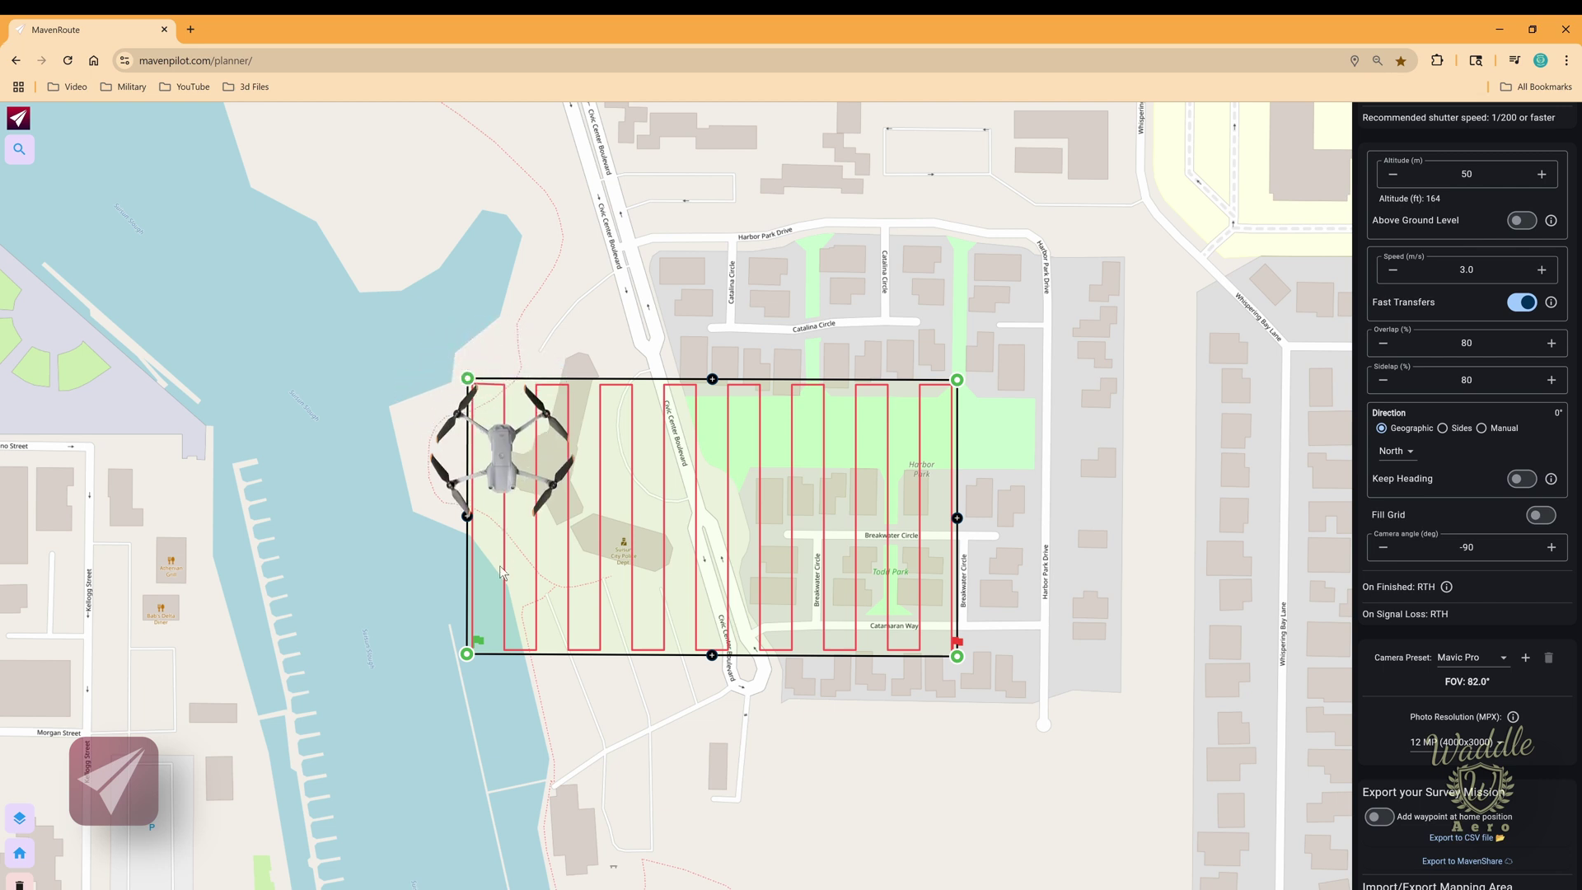
Turn on Keep Heading, leaving Fill Grid off after trying the crossing passes.
click(1521, 478)
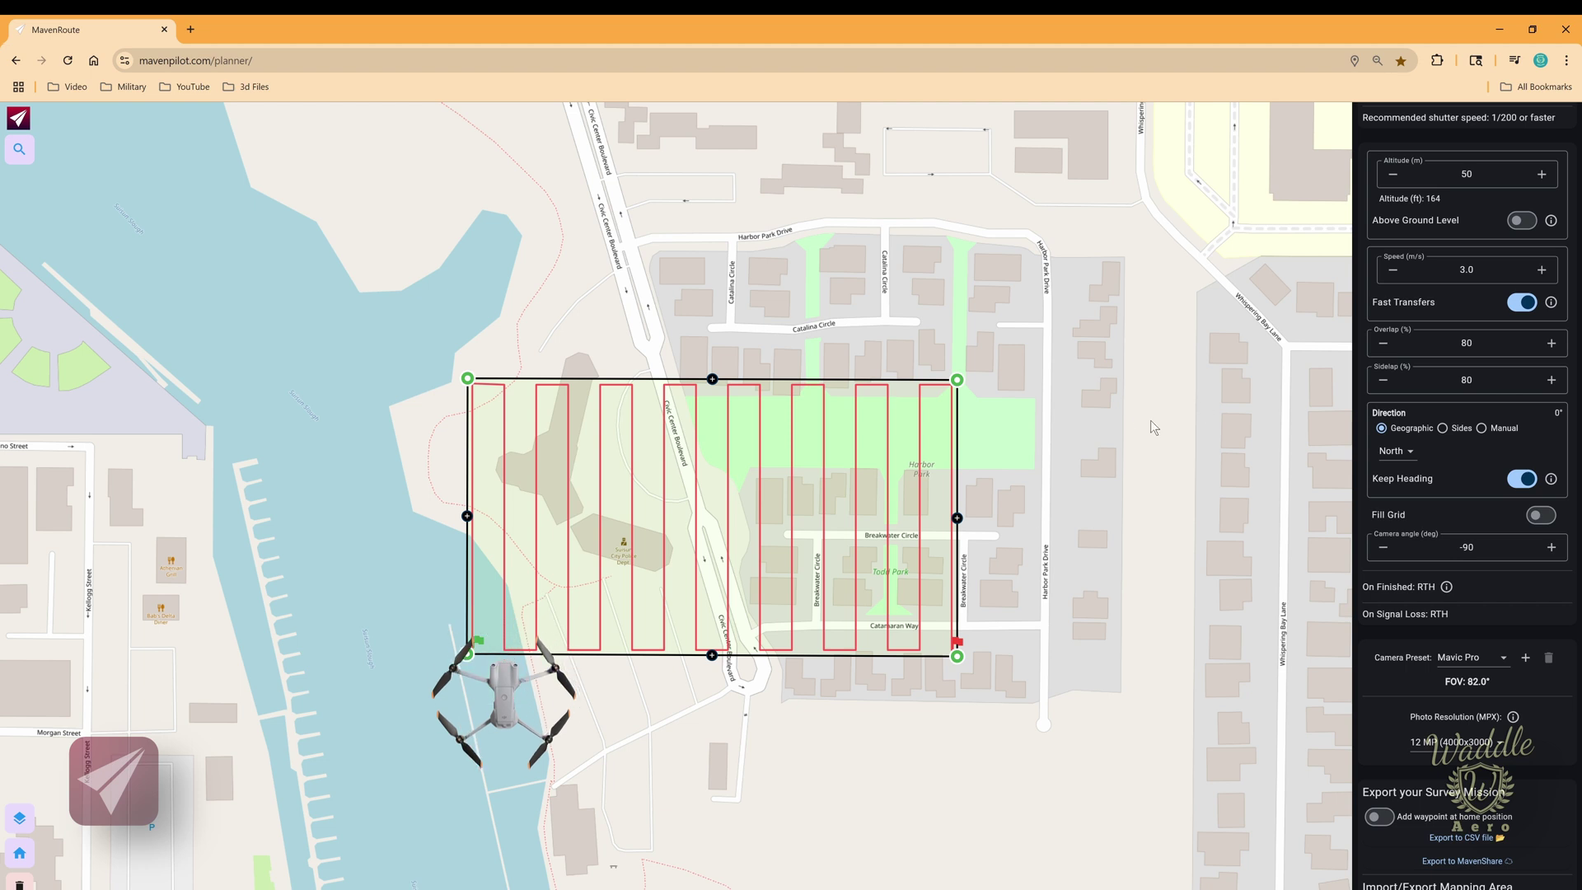
click(1541, 517)
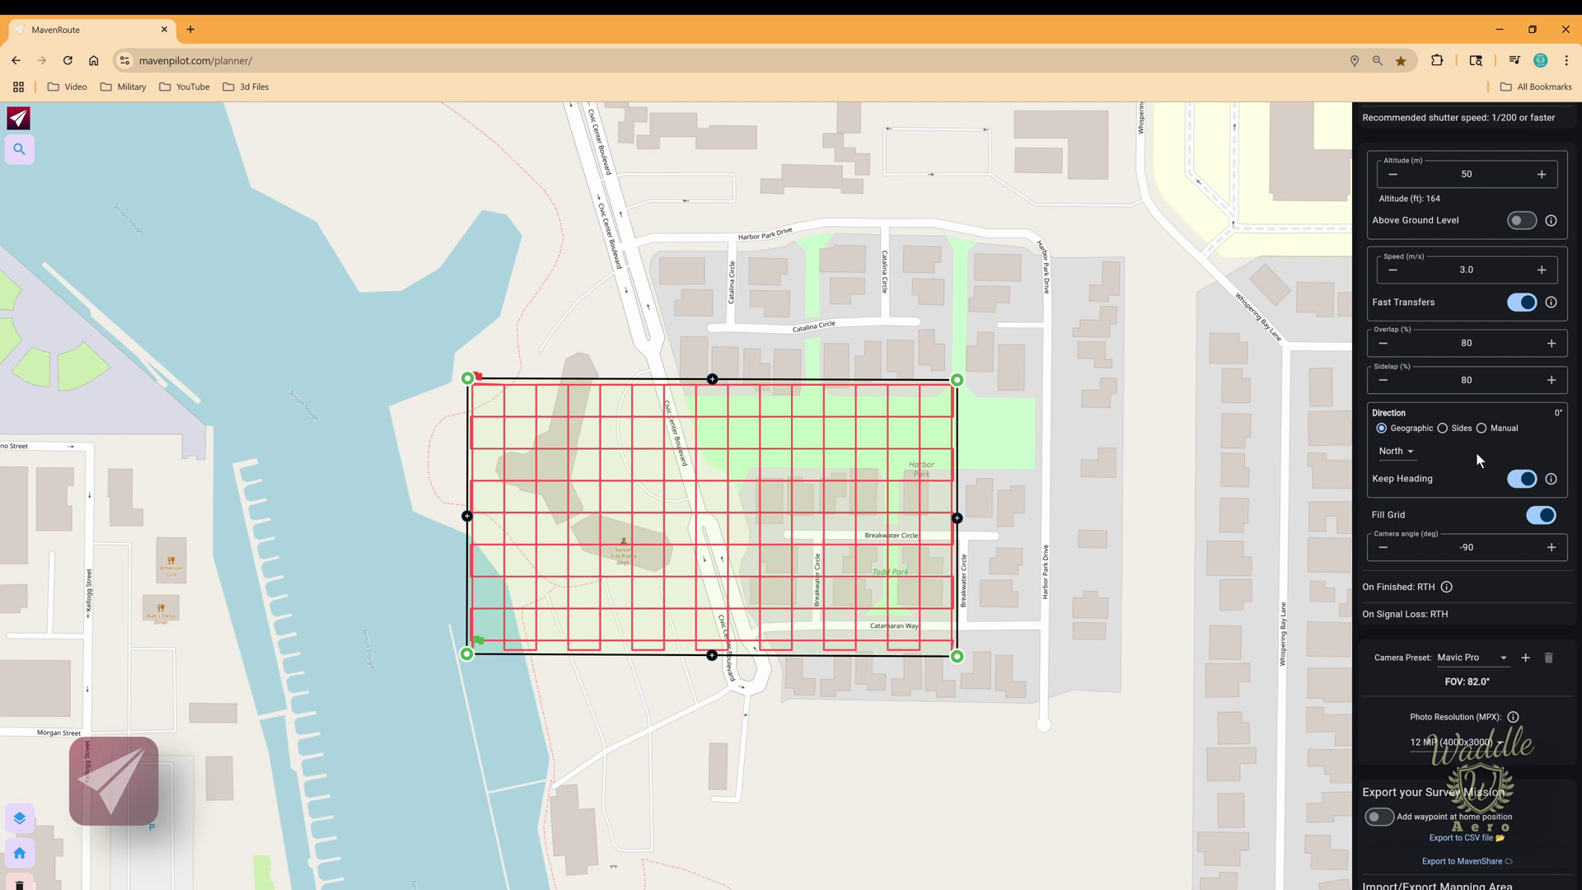
scroll(1475, 451, up, 3)
scroll(1477, 457, up, 1)
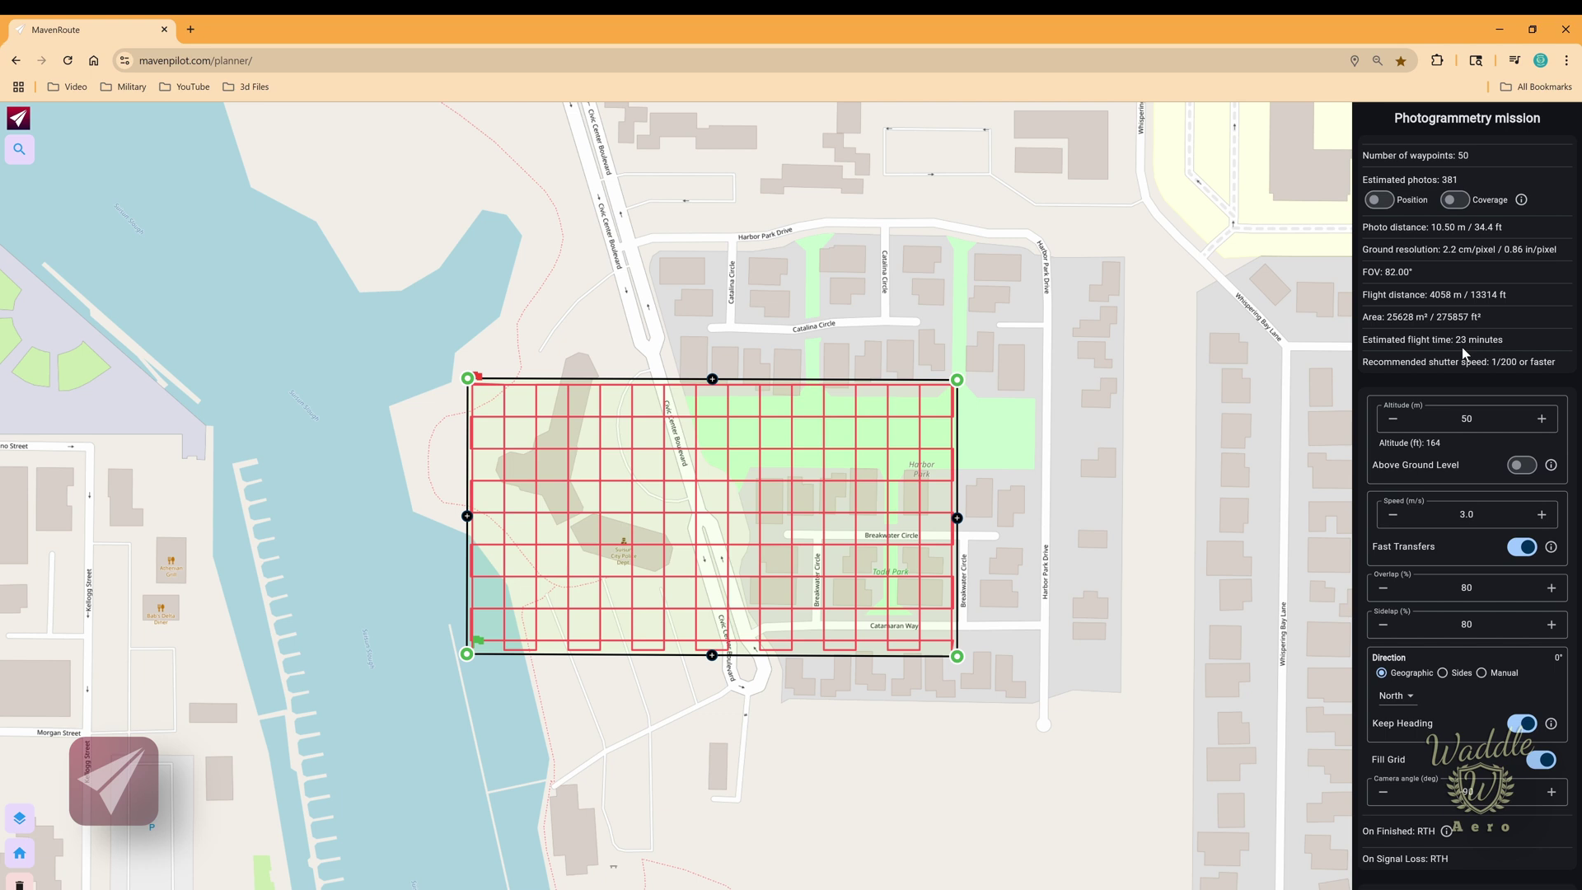
click(1544, 769)
click(1547, 770)
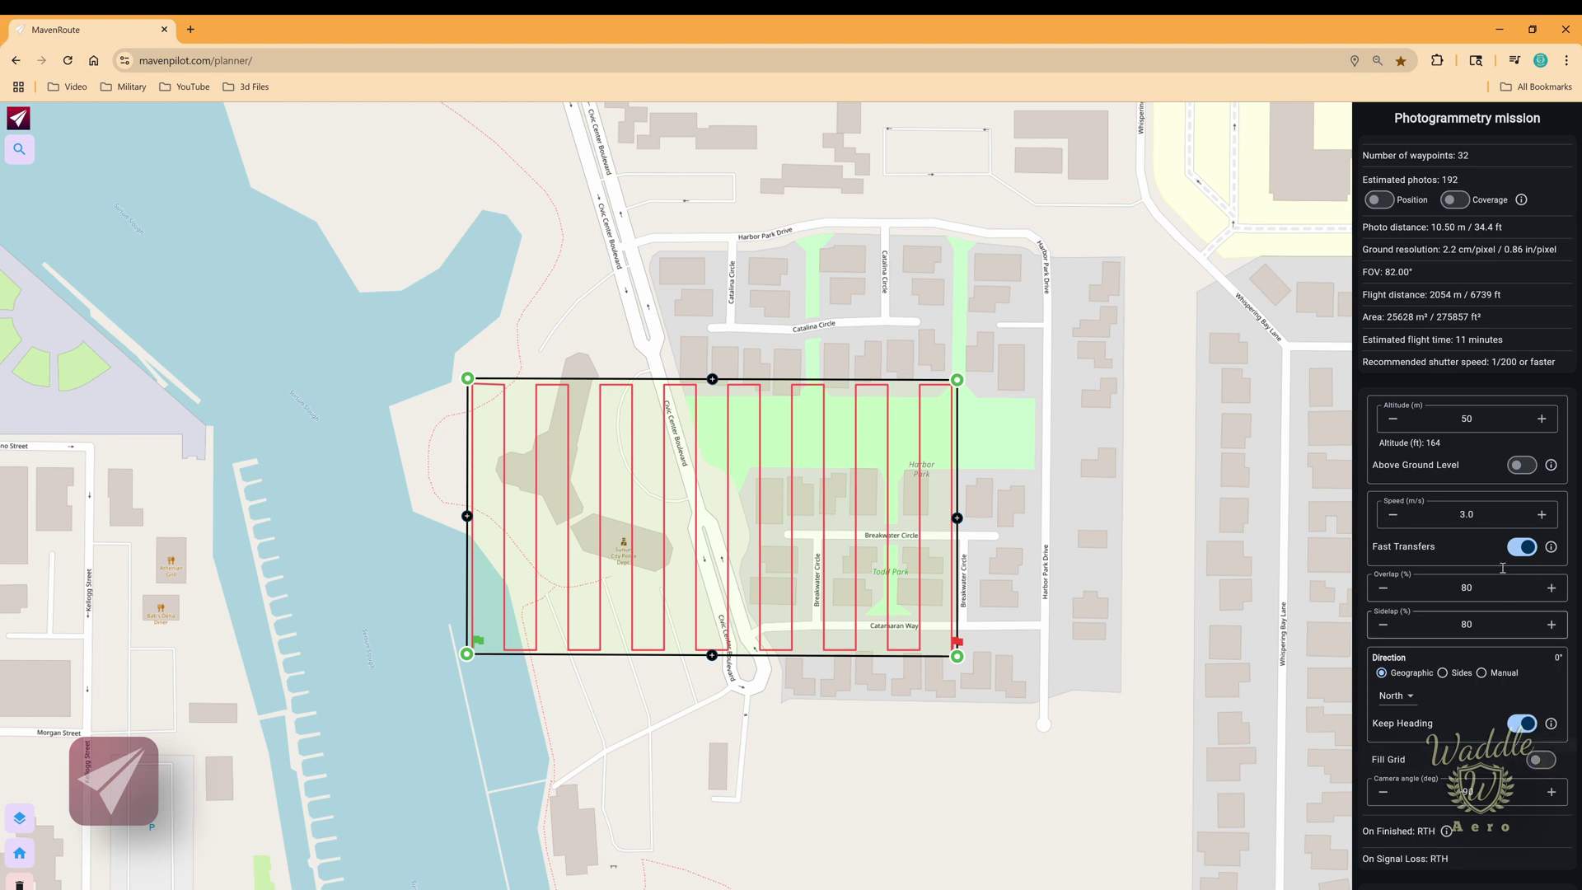
scroll(1500, 563, down, 2)
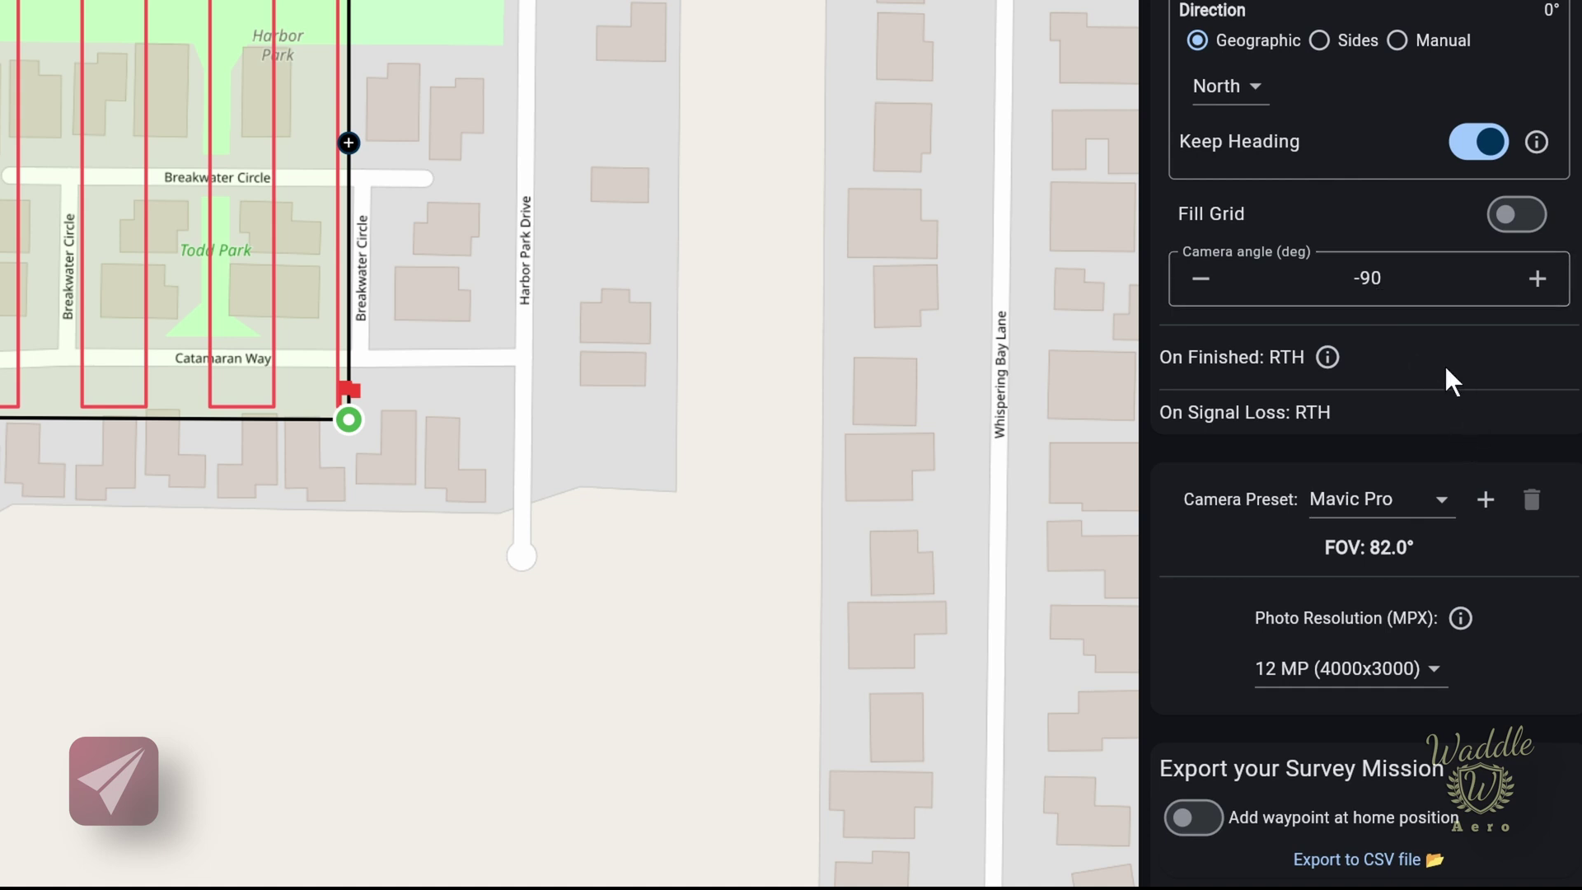
Check the On Finished note about return-home options and close it.
click(1329, 363)
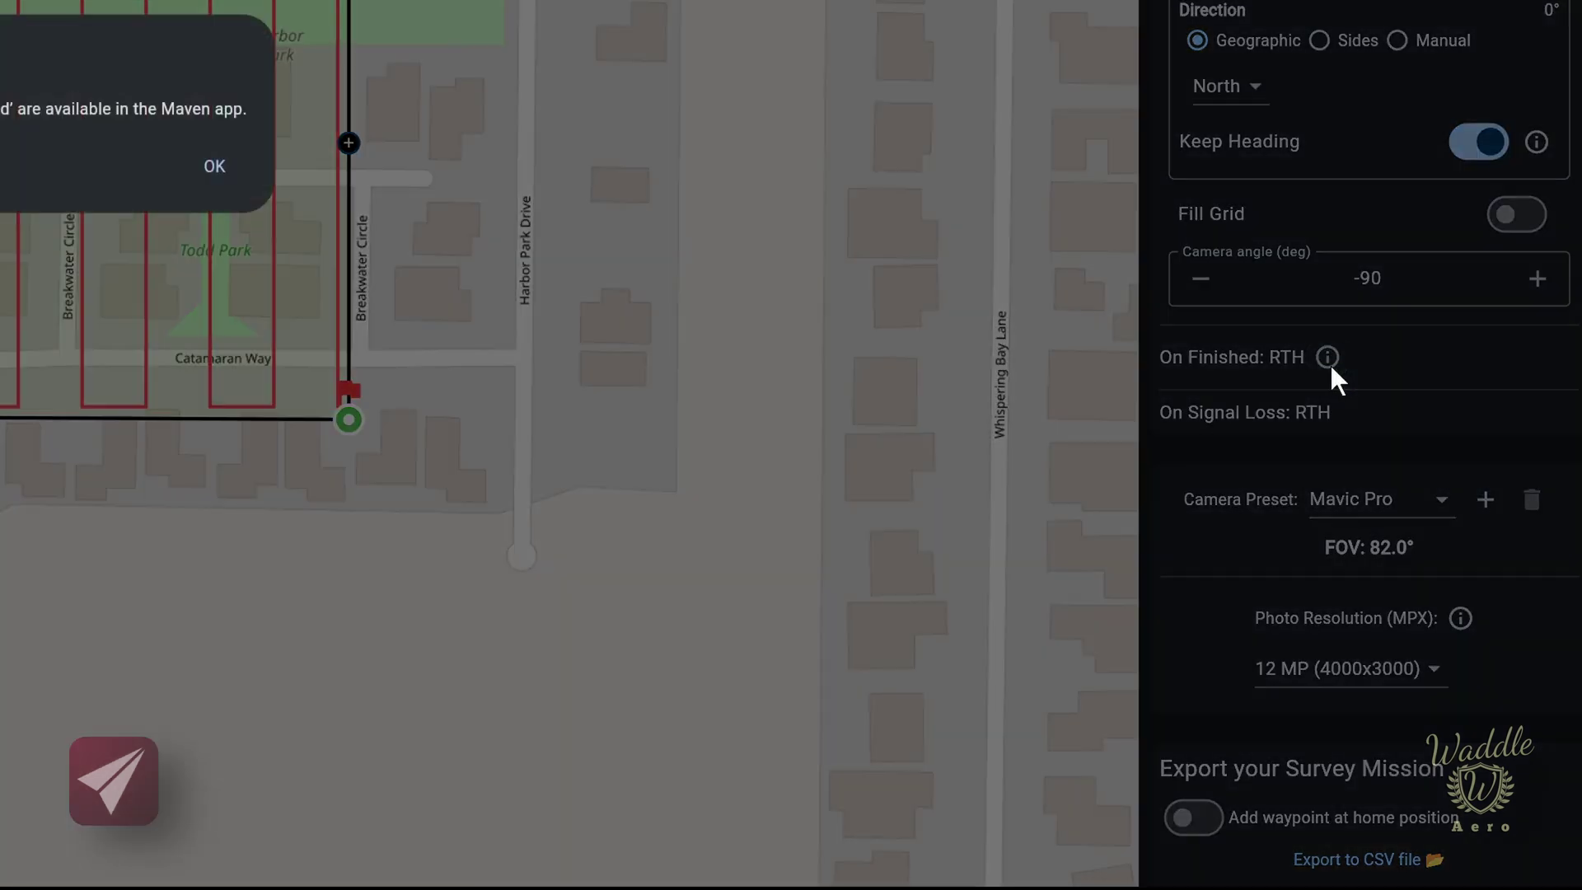
click(212, 165)
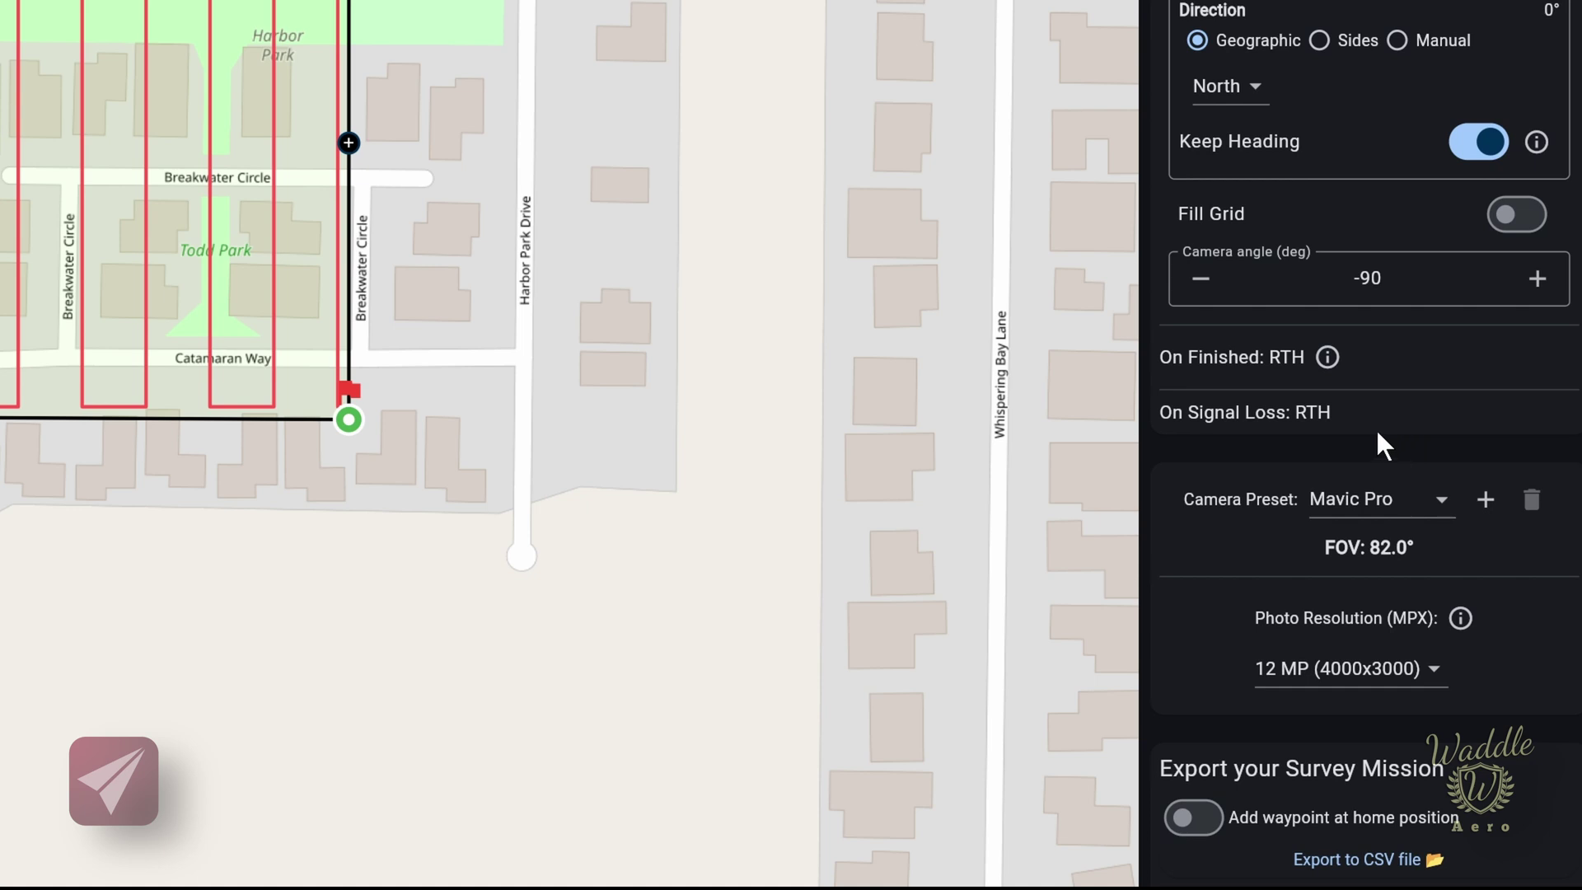
scroll(1376, 426, down, 2)
Choose the DJI Air 2S camera preset with 48 MP (8064x6048) photo resolution.
click(1435, 378)
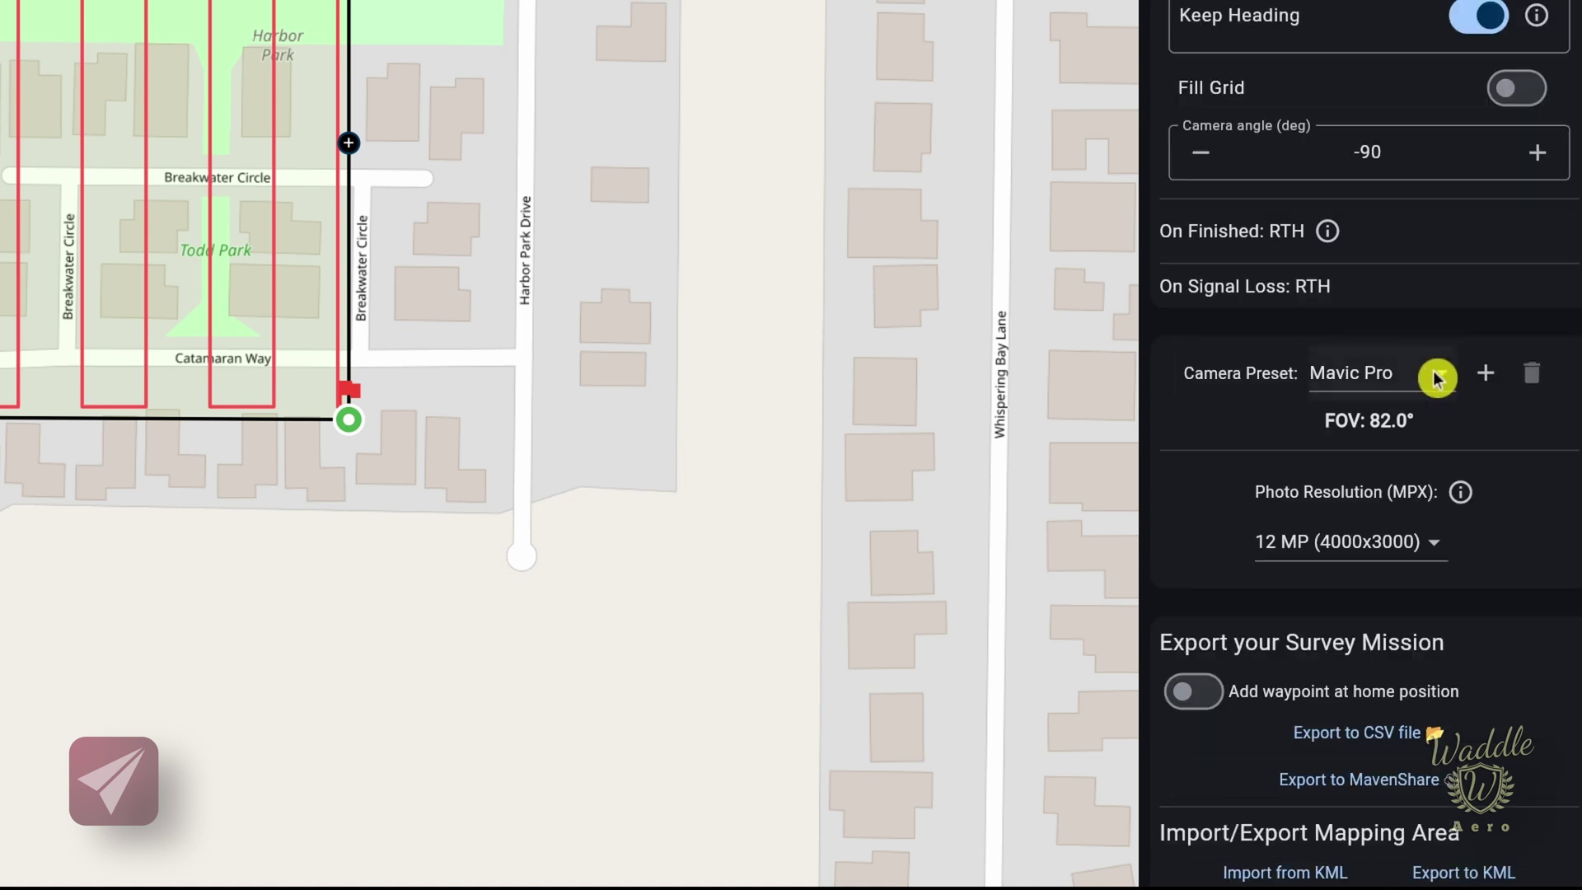
click(1437, 379)
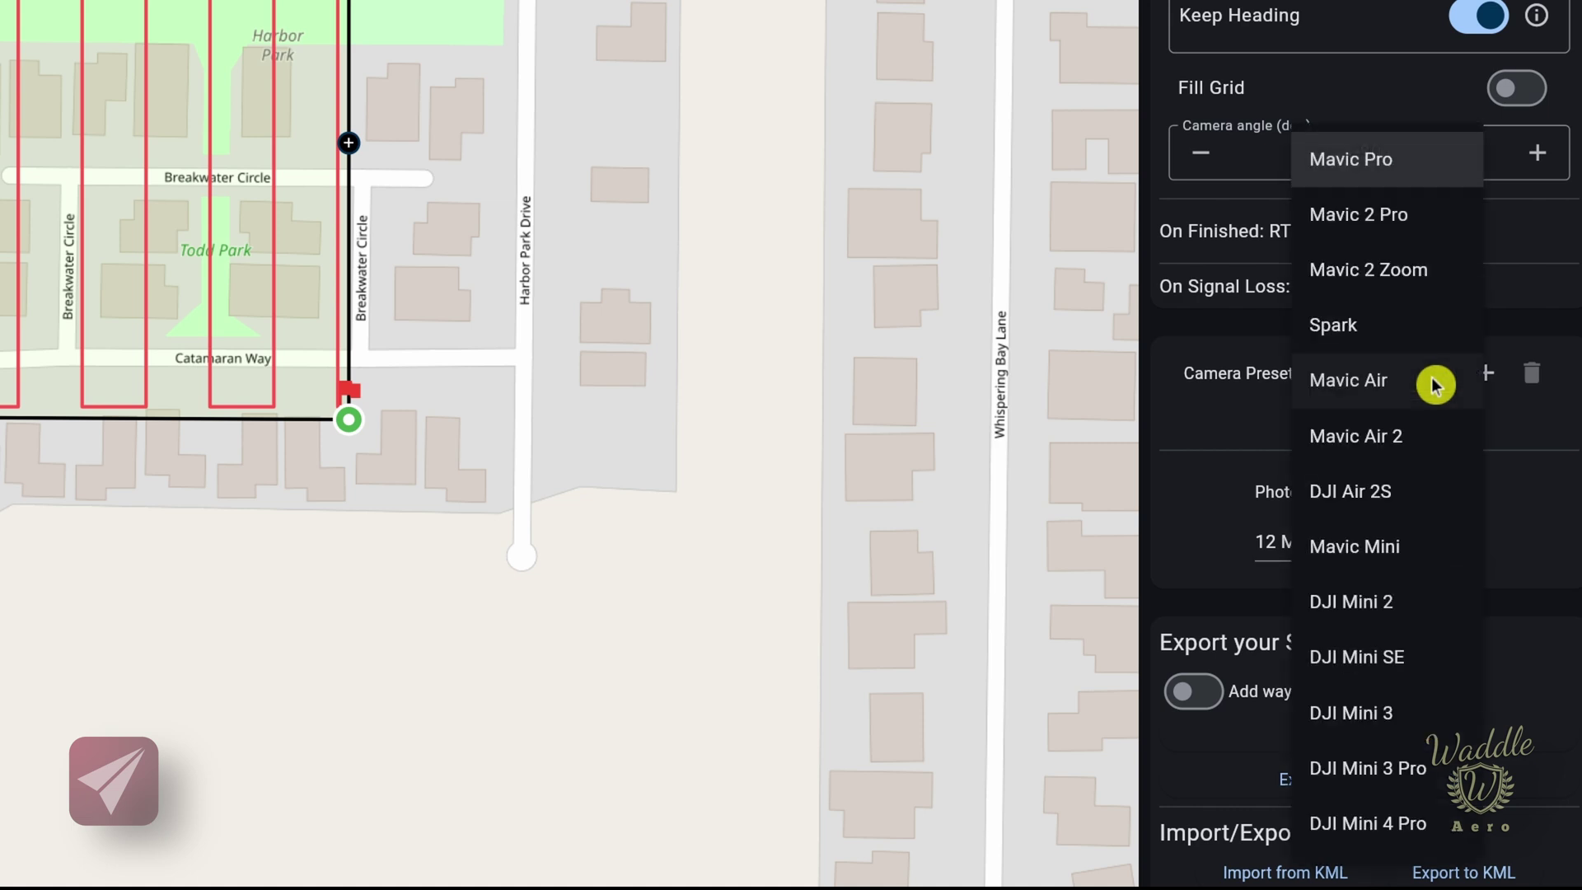
click(1374, 495)
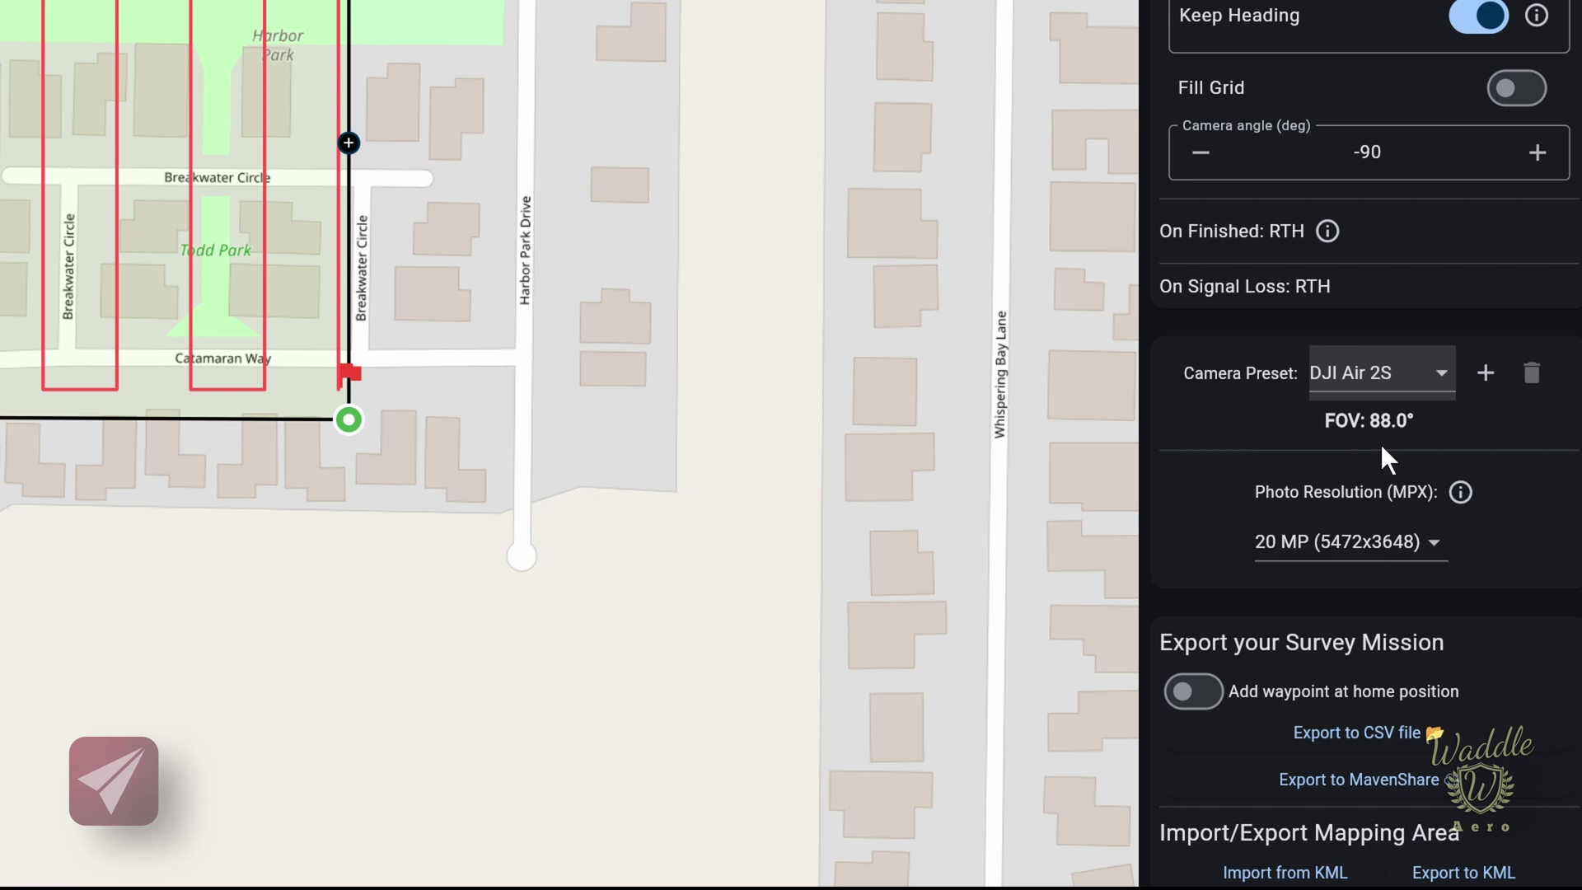
click(1434, 544)
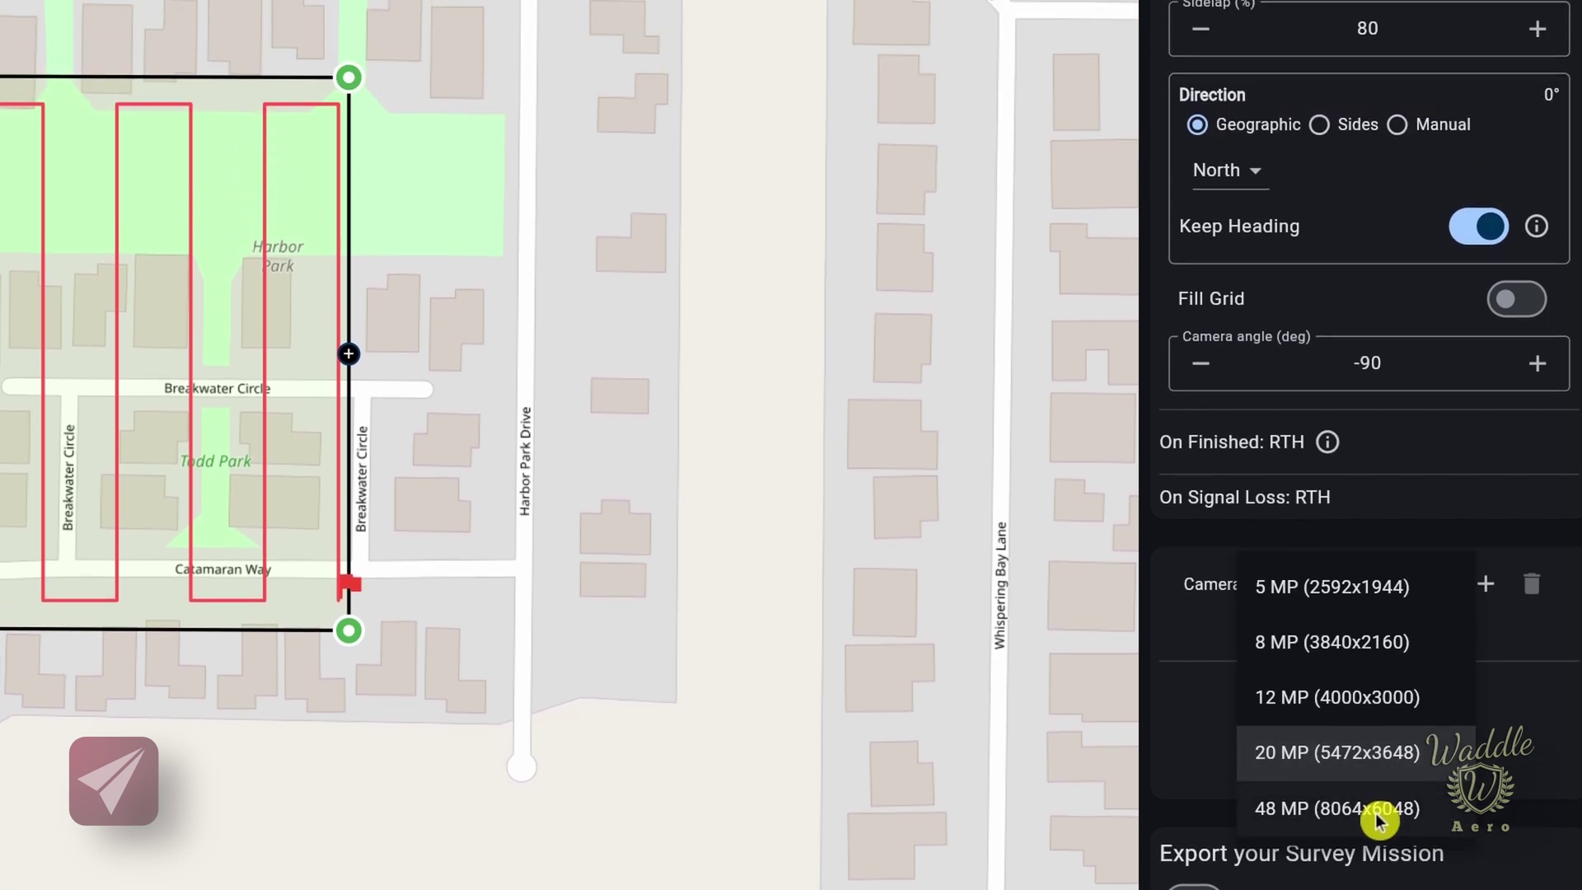
click(1431, 605)
scroll(1392, 700, up, 10)
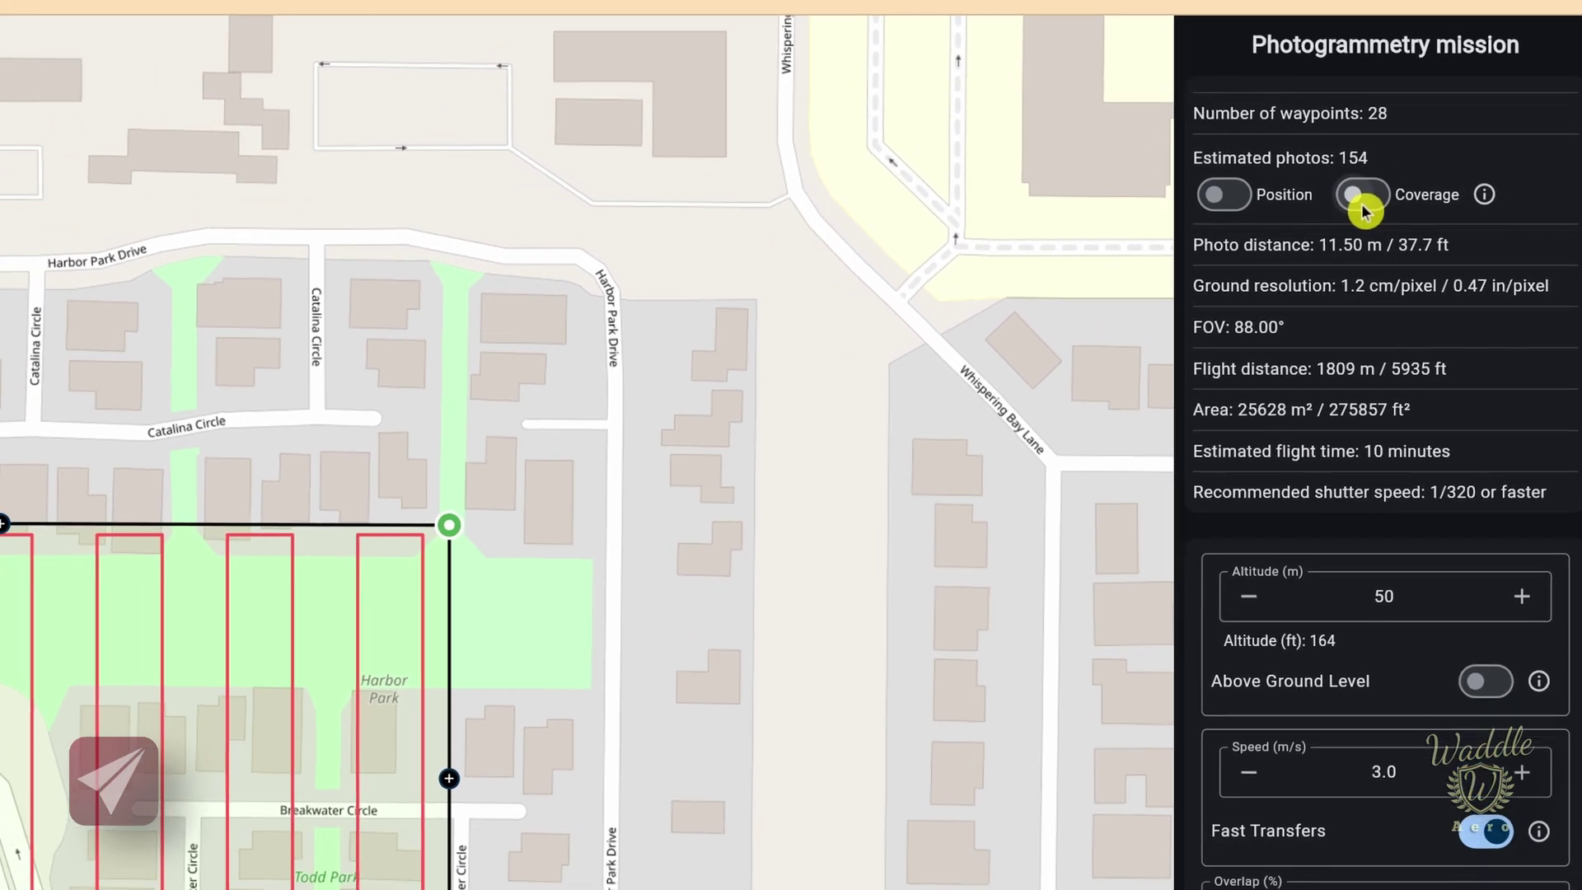
Turn on the coverage overlay and change photo resolution to 20 MP (5472x3648).
click(1343, 92)
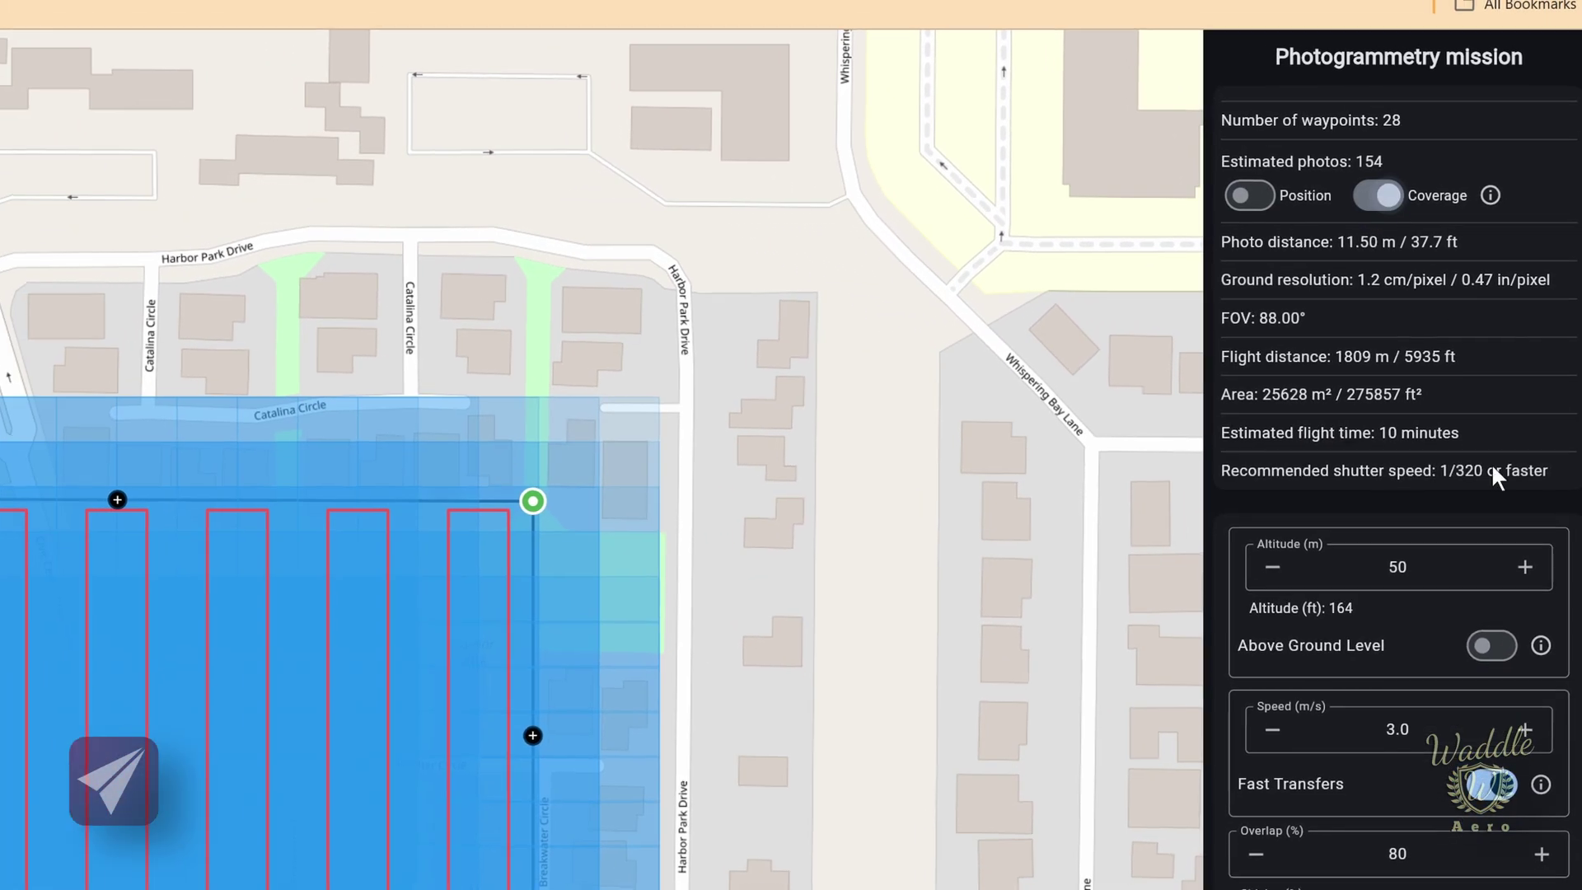
scroll(1512, 885, down, 5)
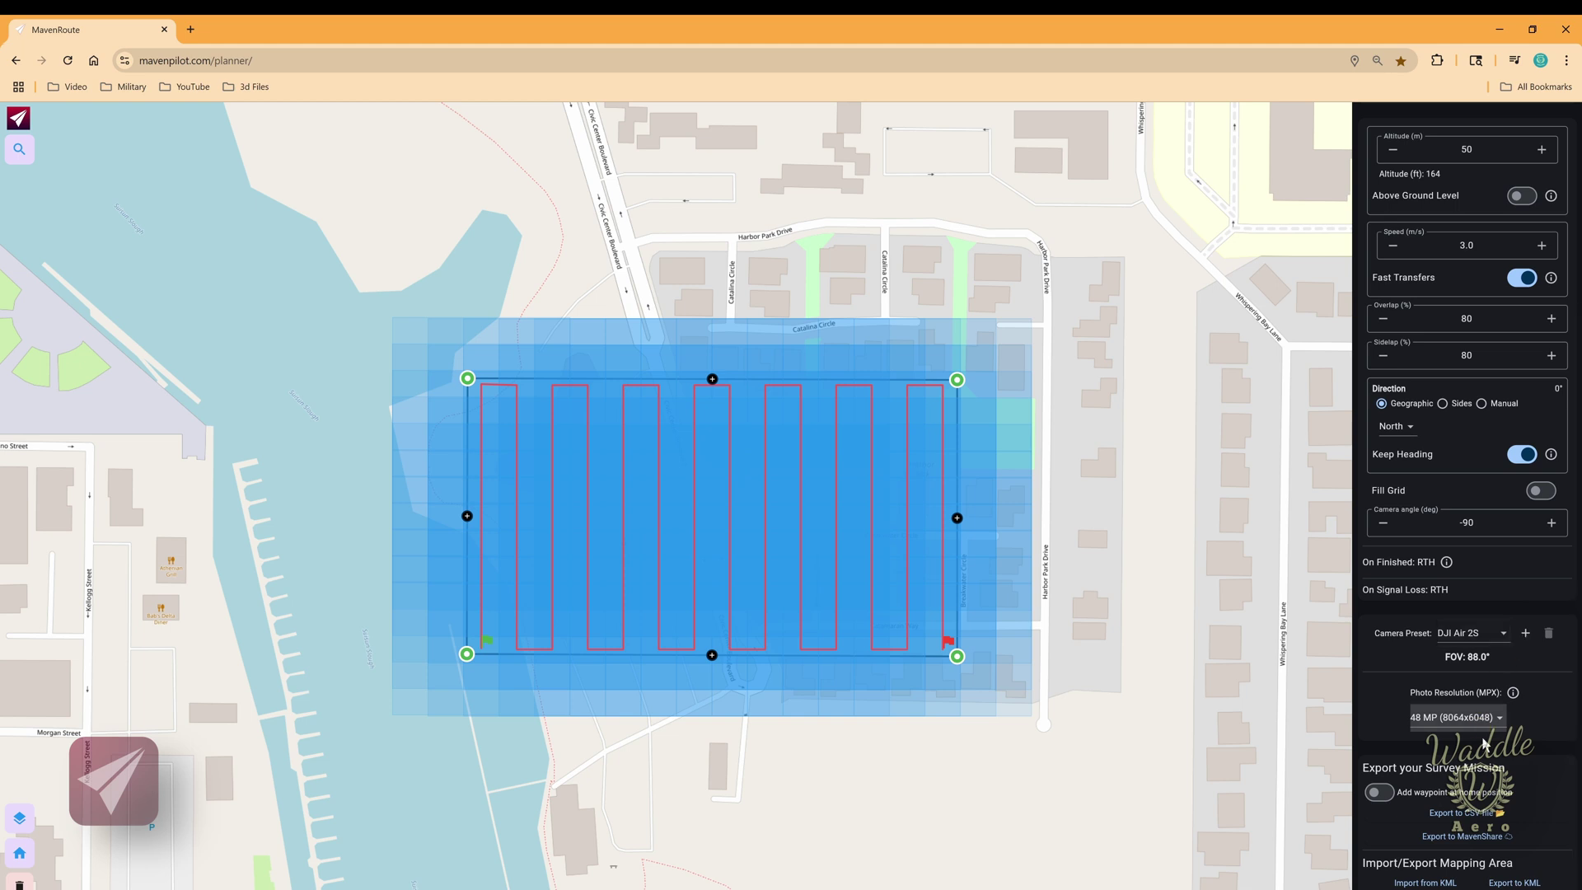
click(1491, 718)
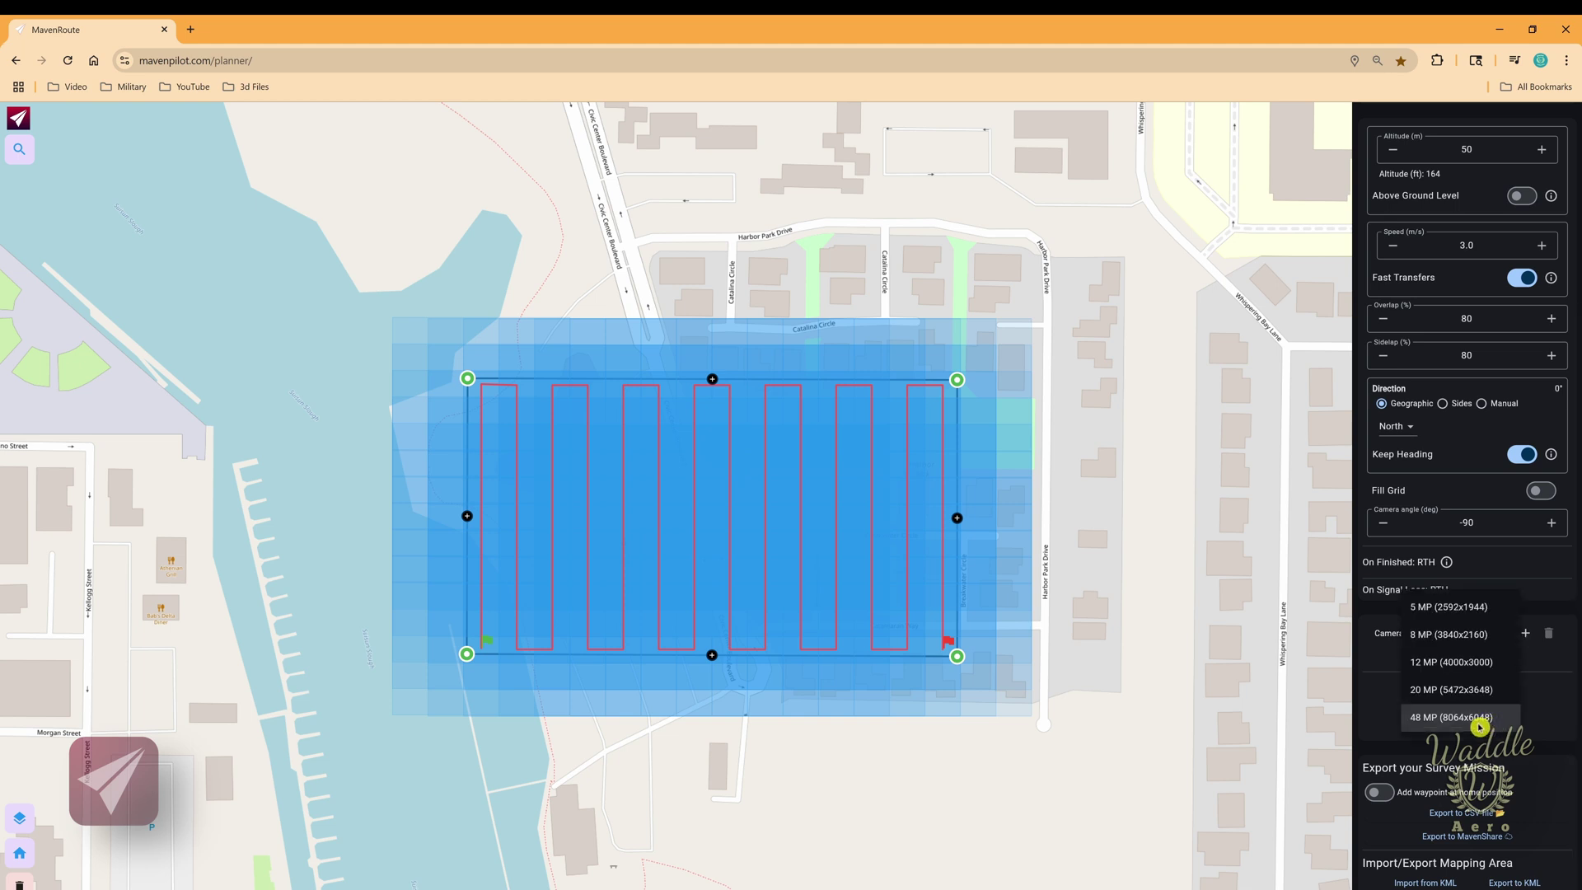
click(1443, 692)
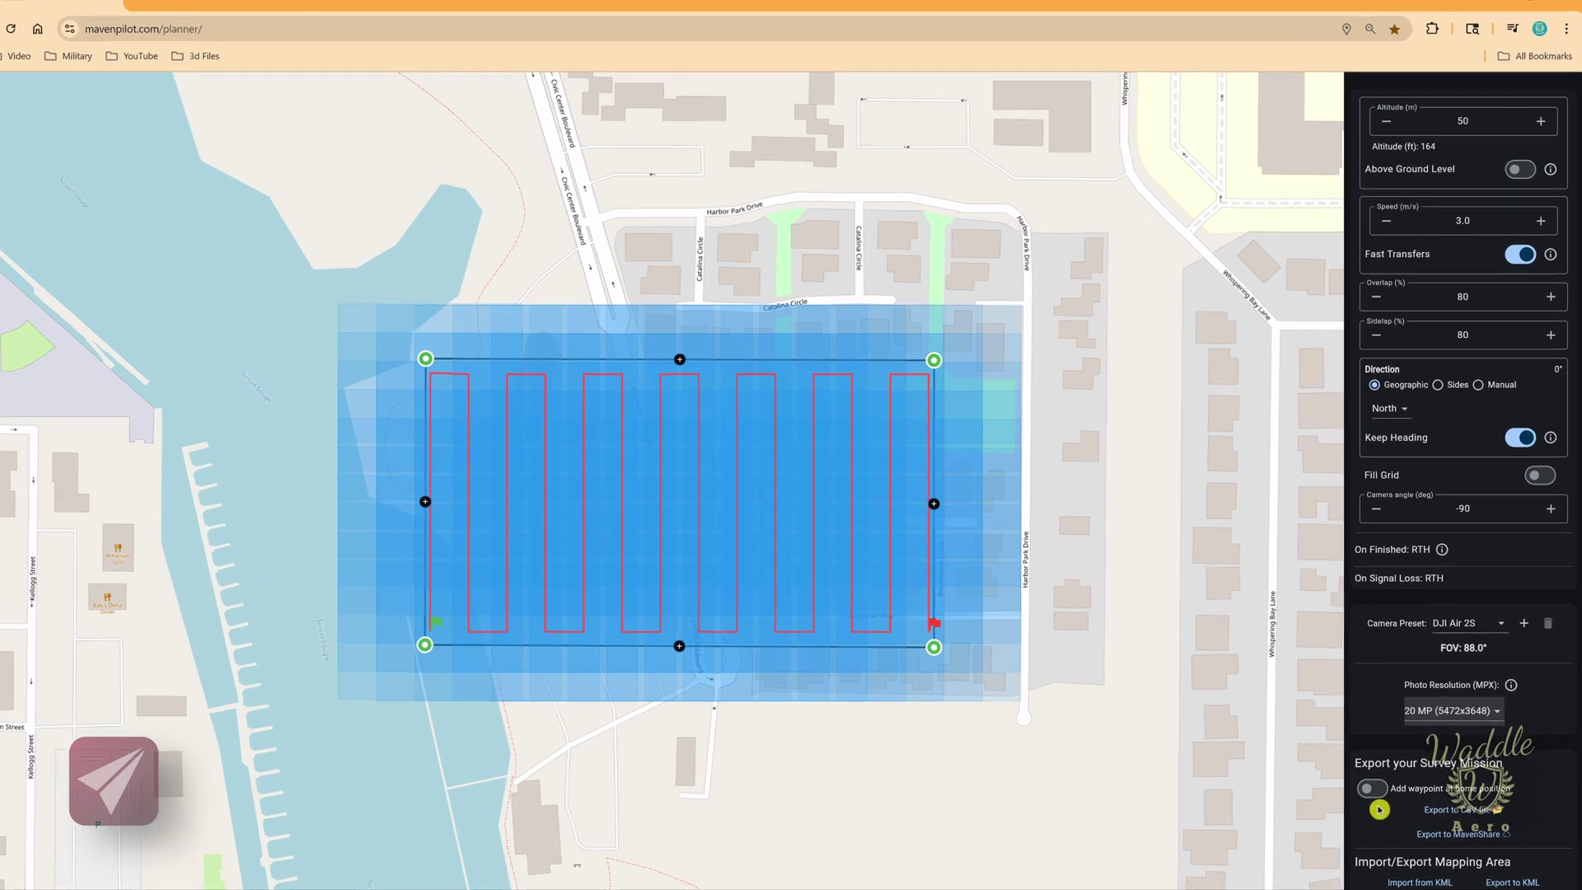
click(1410, 809)
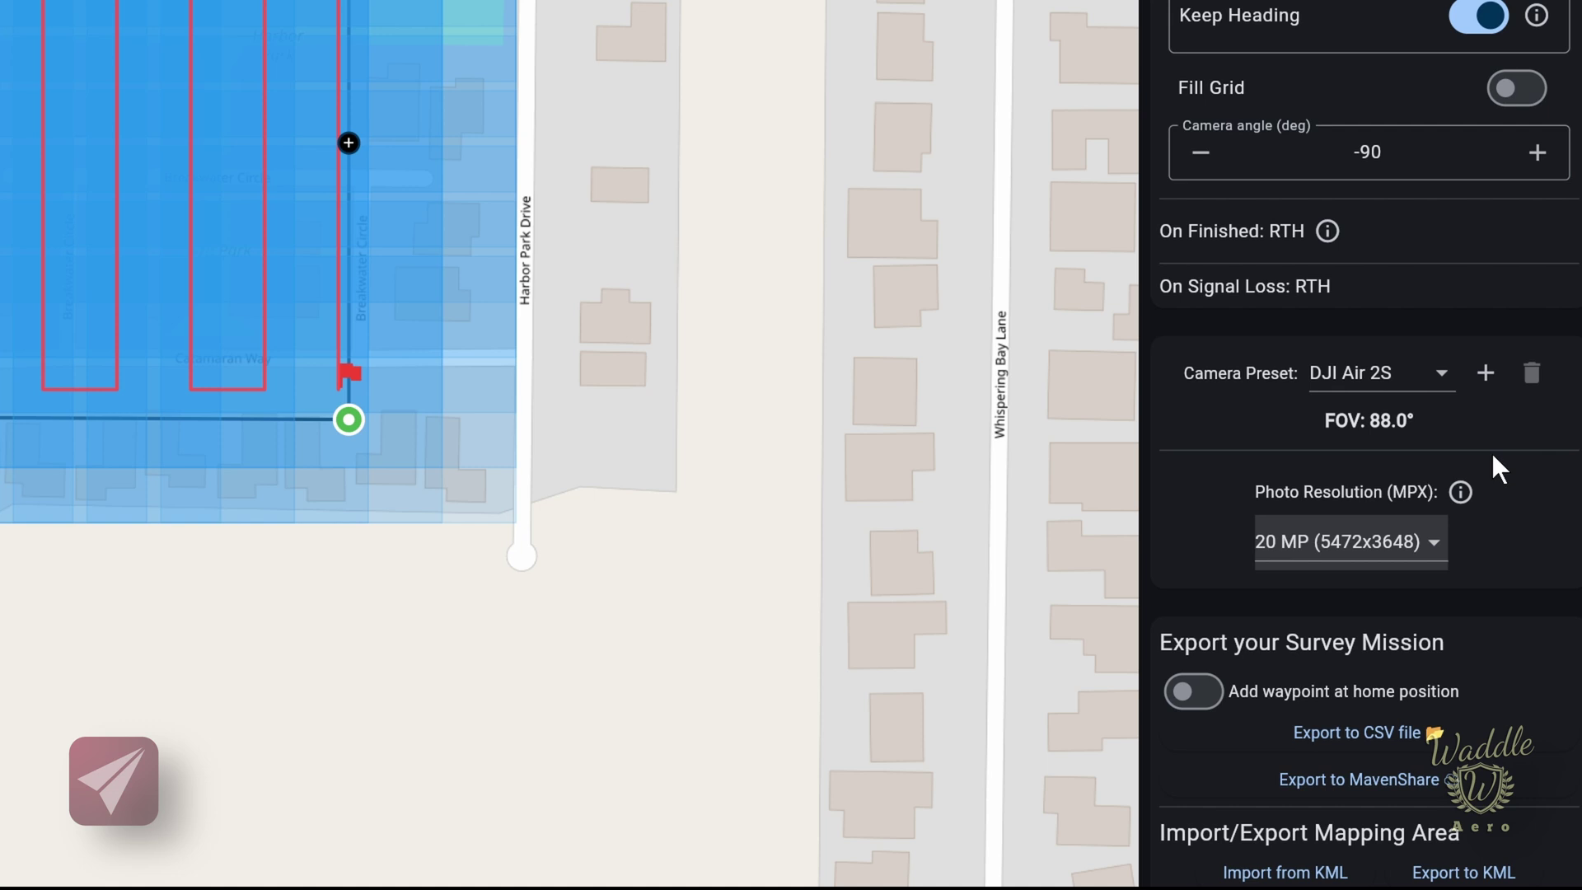
Export the survey mission to a CSV file and open the downloaded 3.8 KB file.
click(1385, 735)
click(1387, 777)
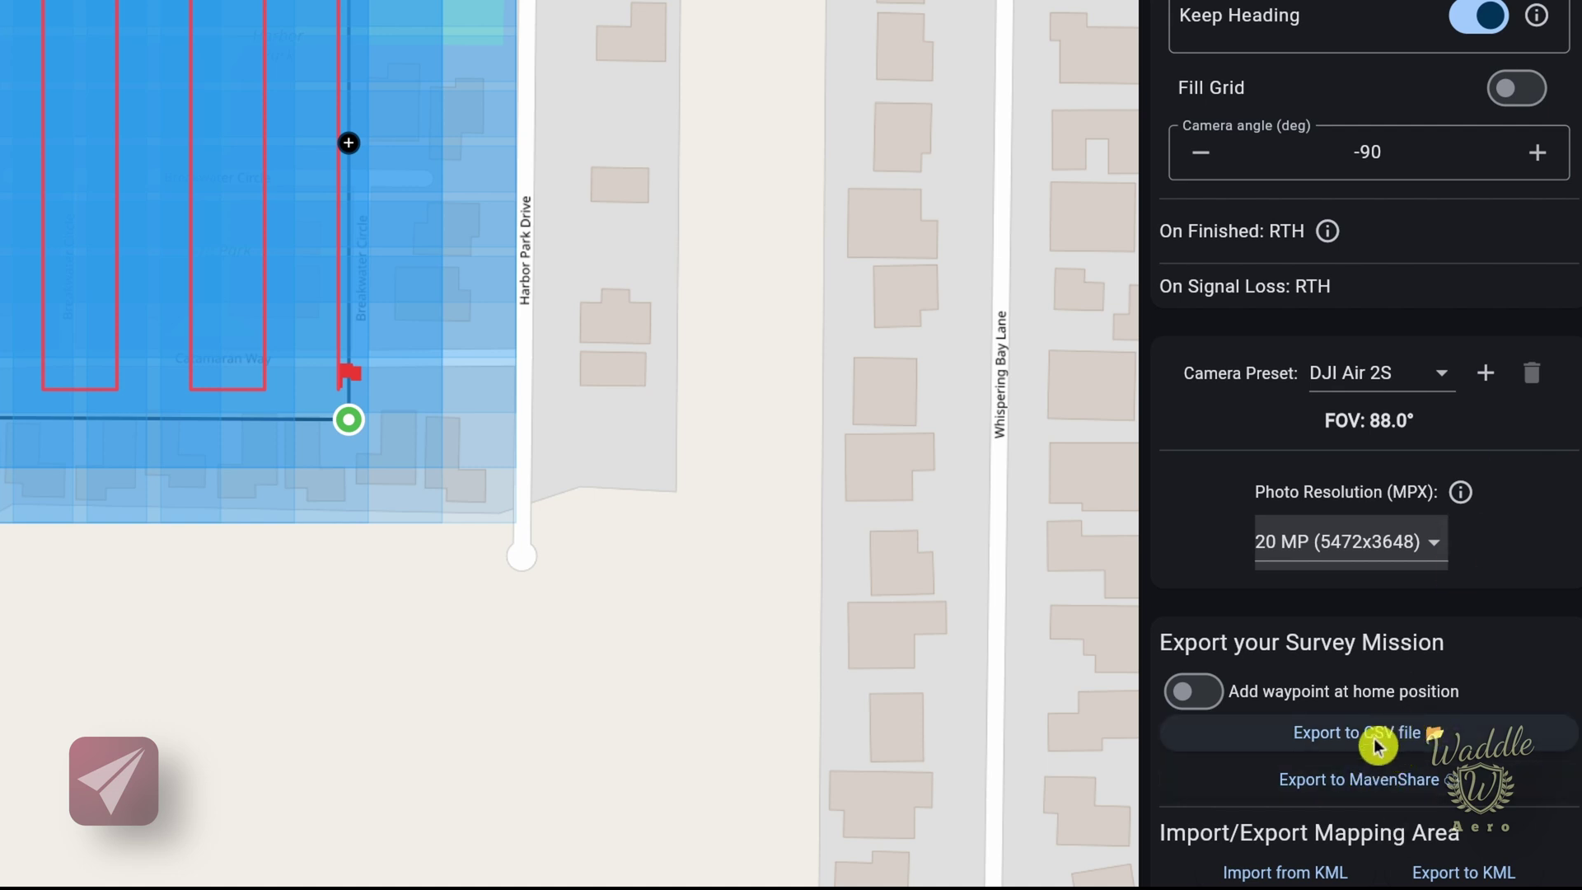
click(1410, 766)
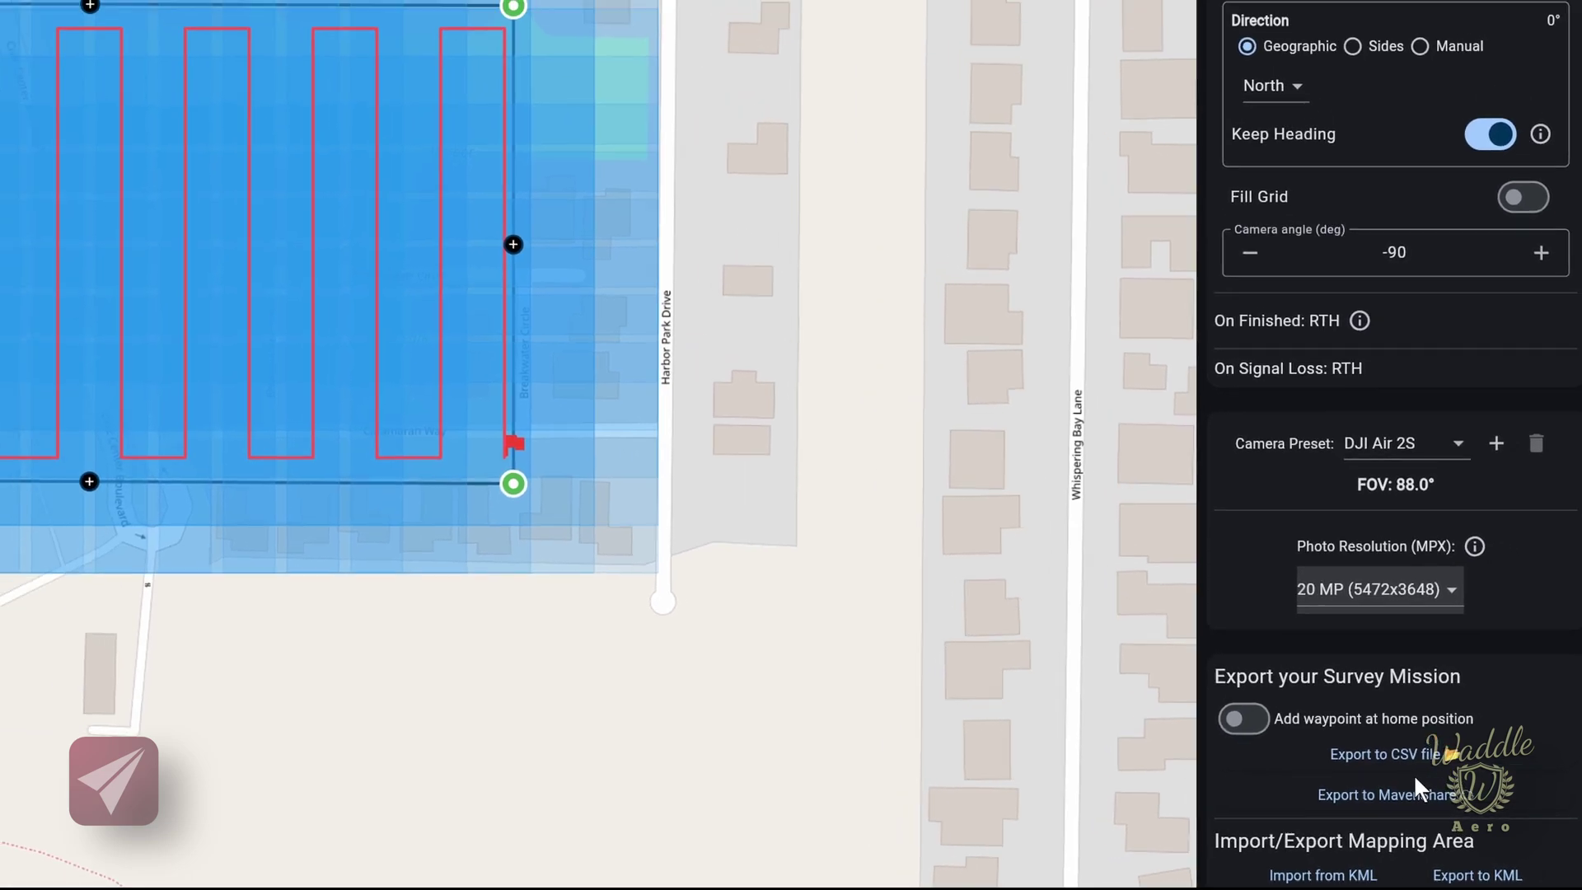
click(1407, 754)
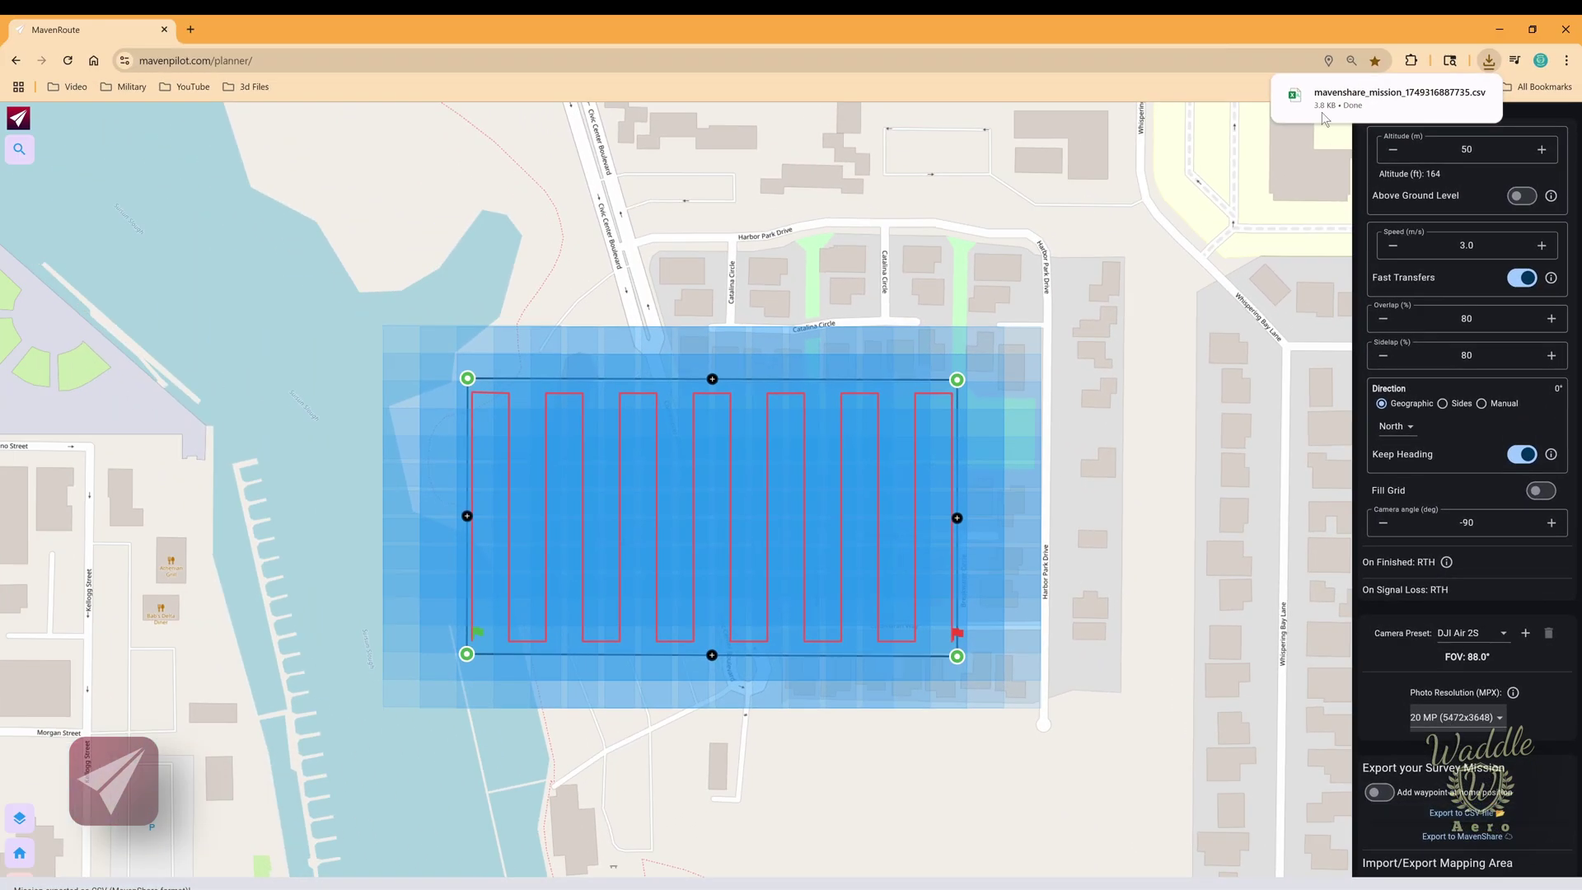
mouse_move(1346, 103)
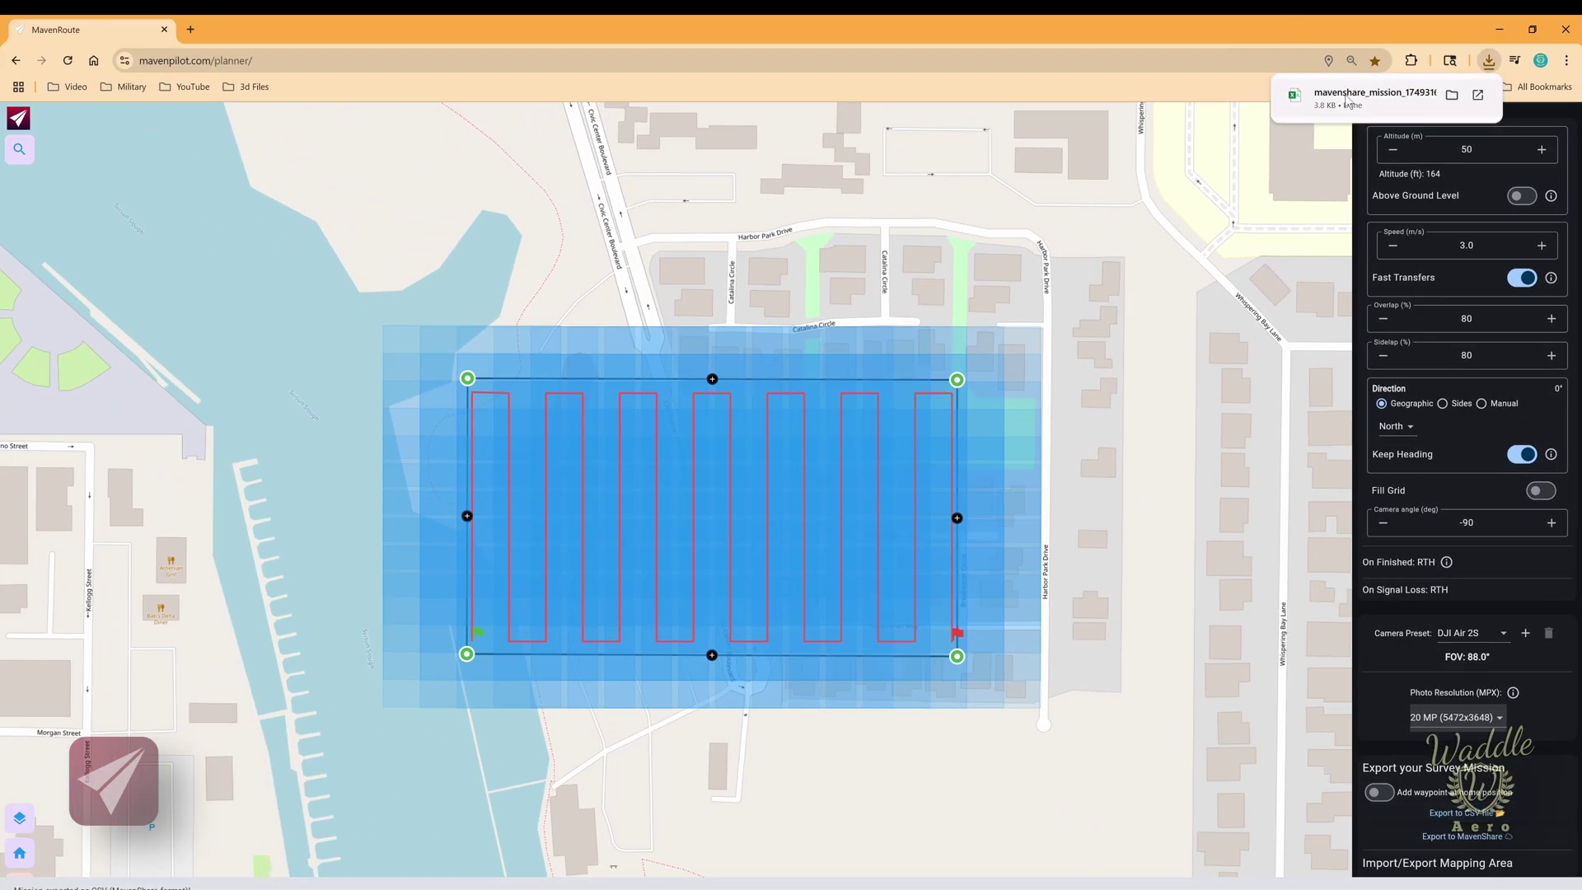
click(1374, 97)
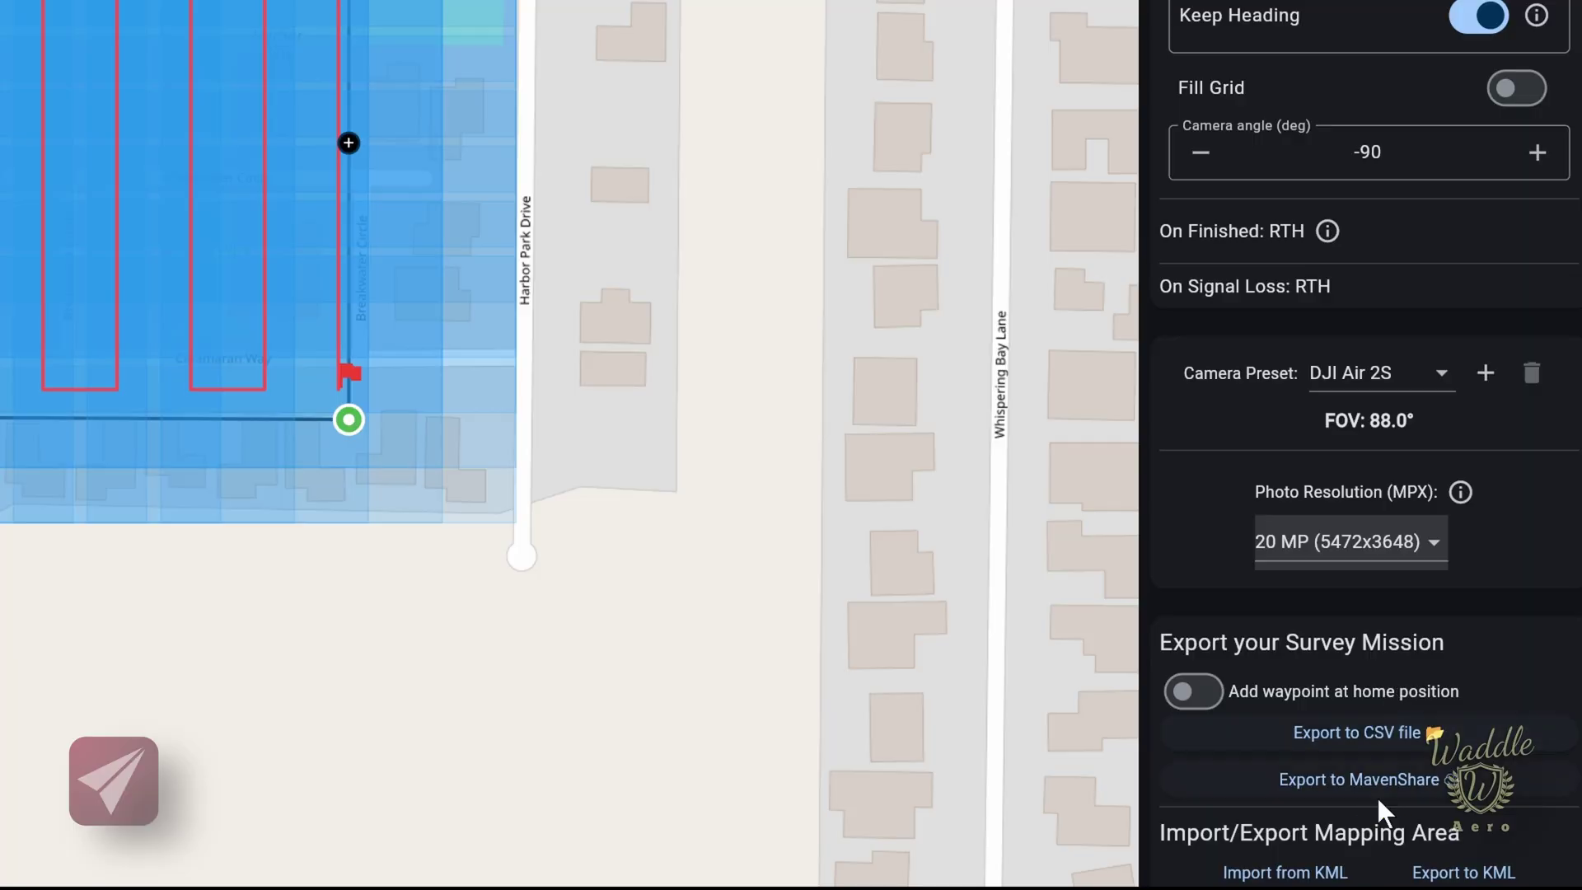
Send the survey mission to MavenShare, then save its mapping area as KML and open it in Google Earth.
click(1387, 788)
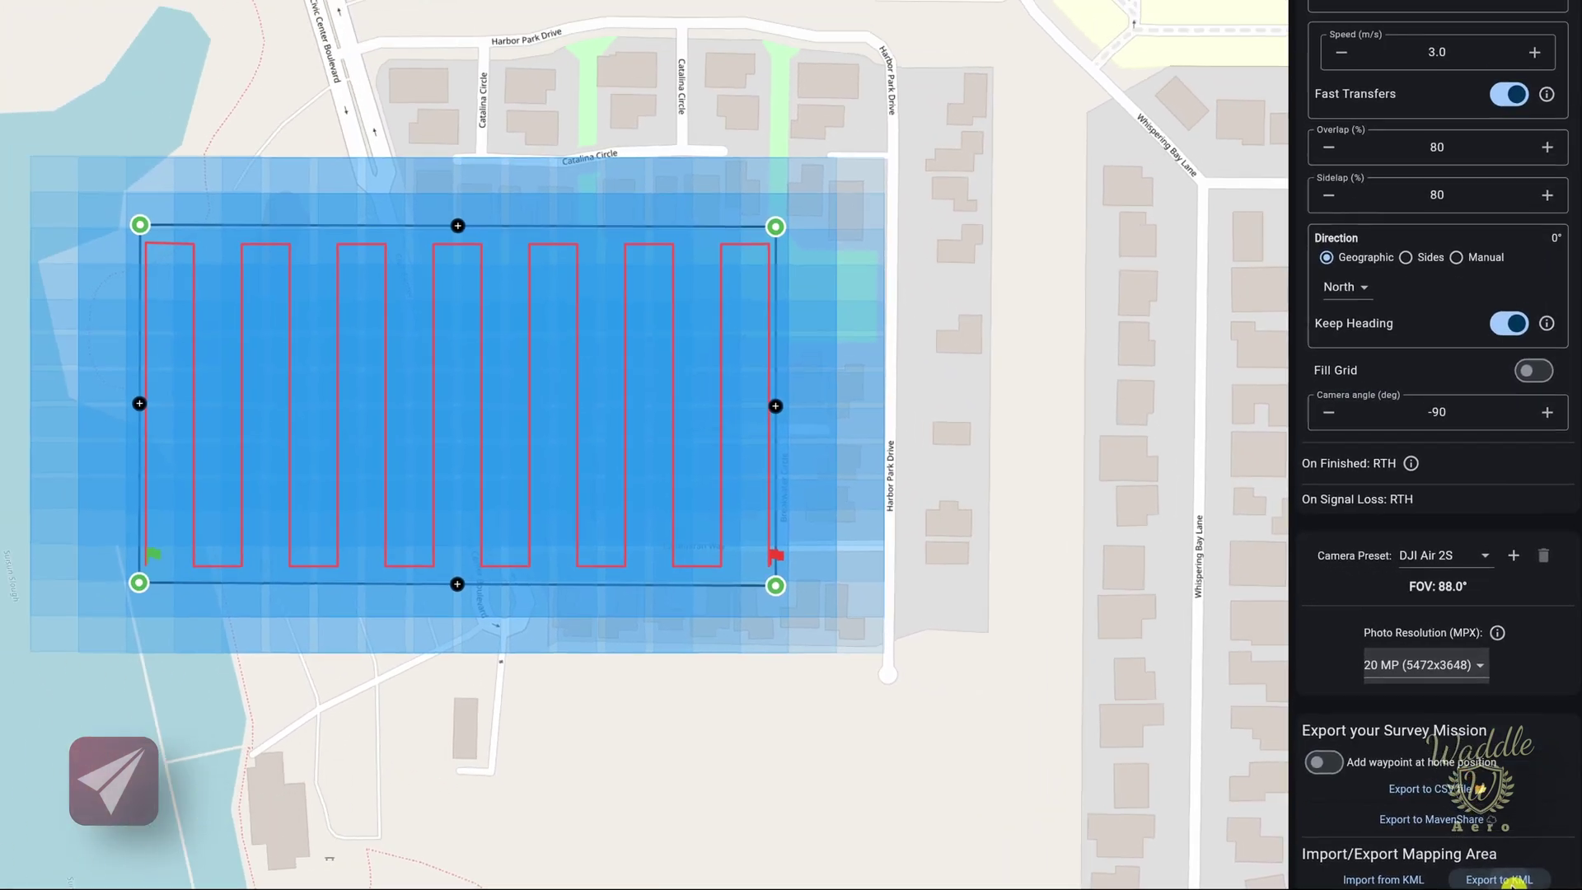
click(1511, 880)
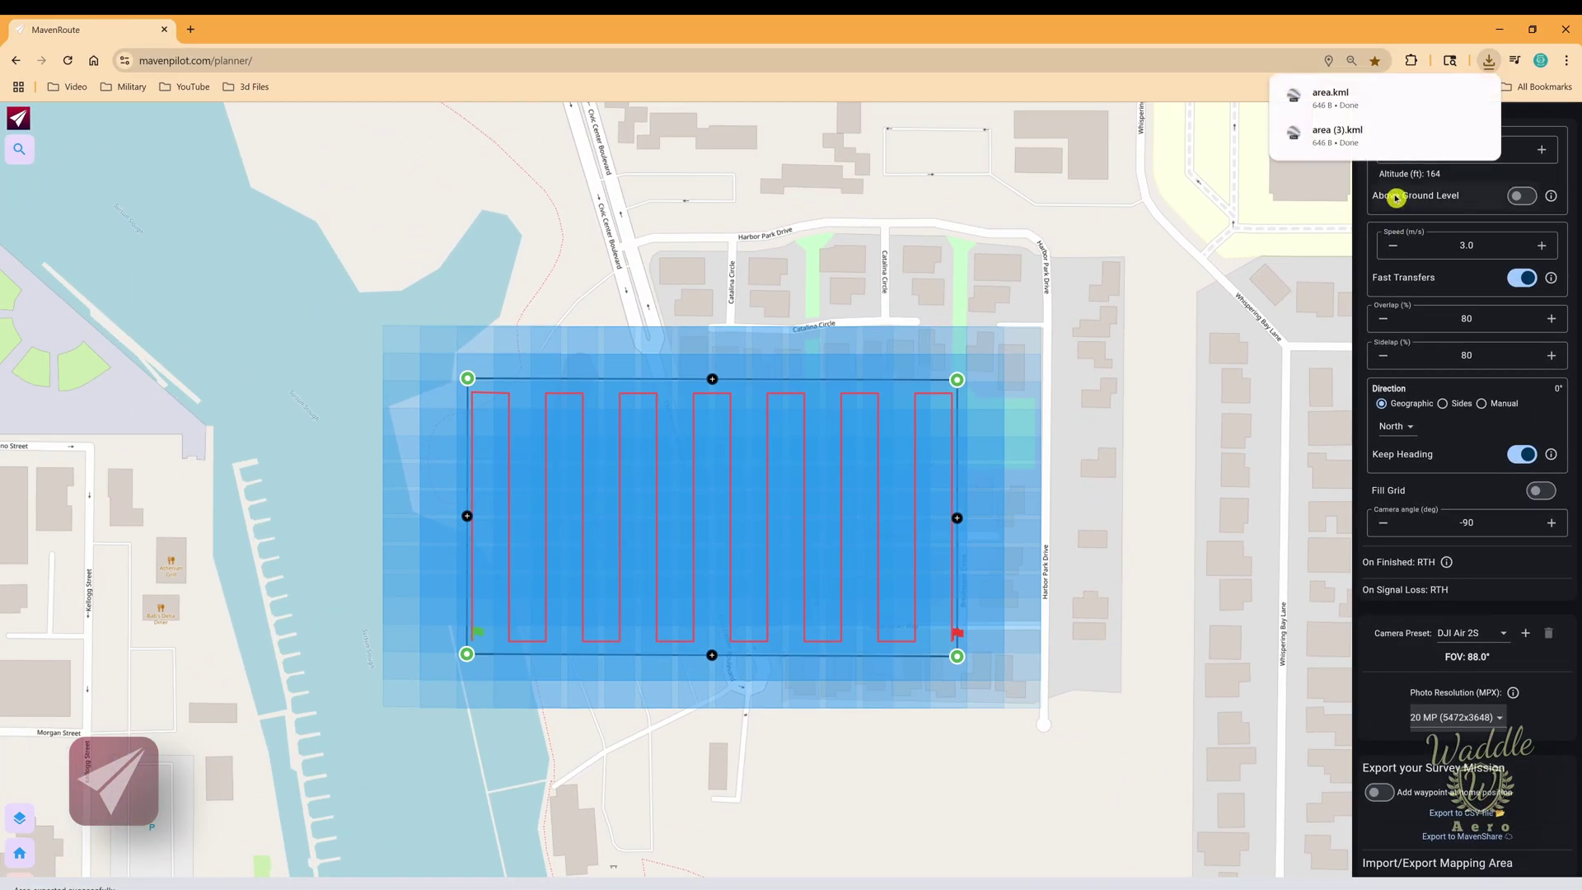
click(1352, 92)
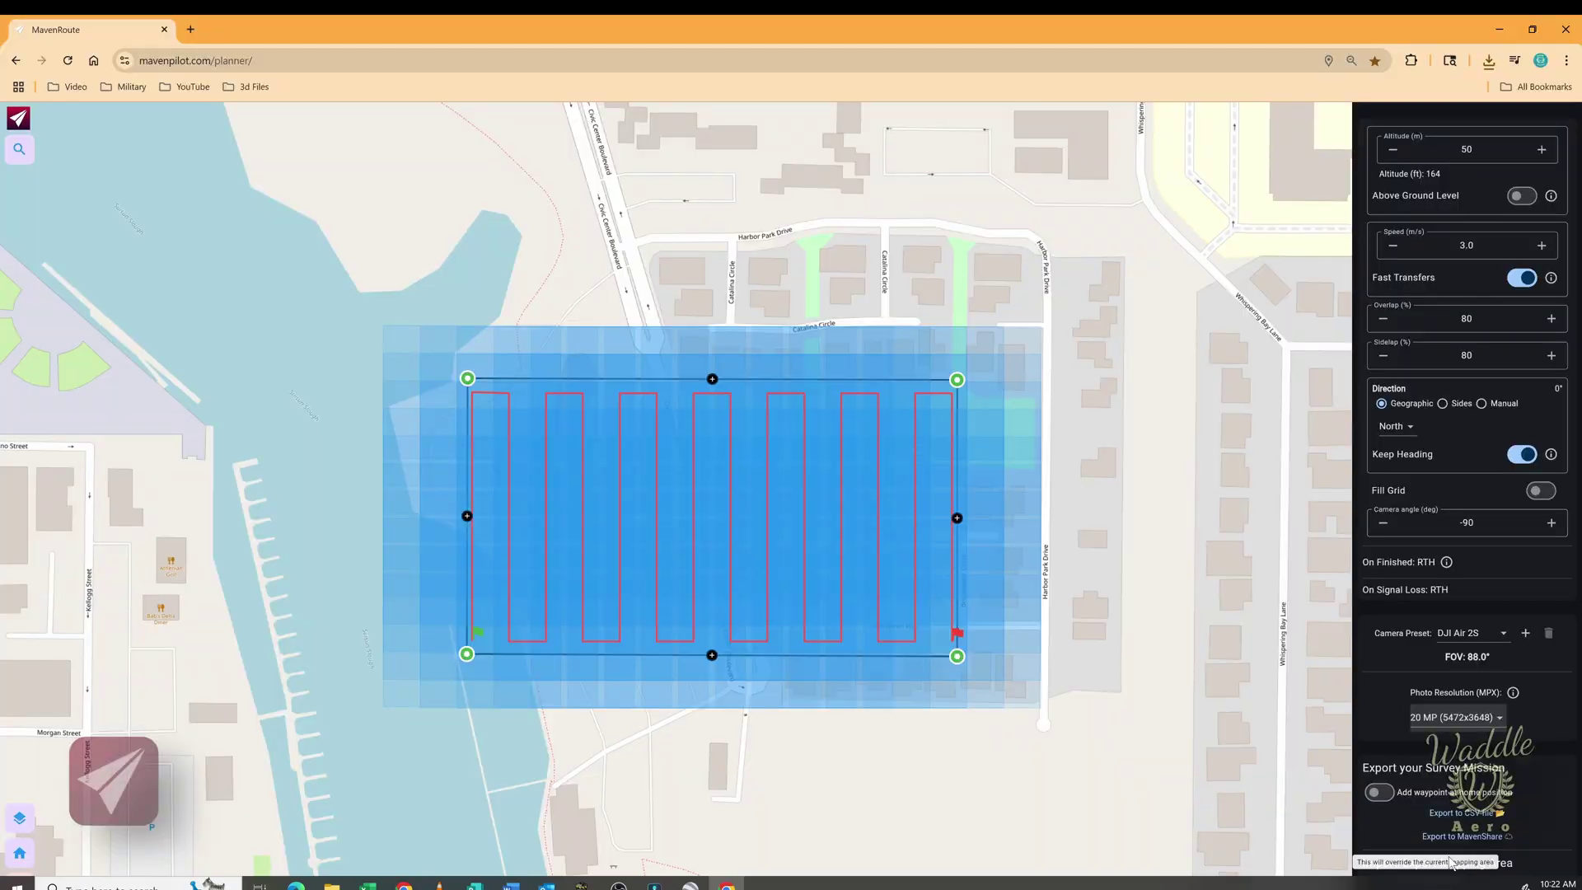
Delete the current survey mission.
click(1373, 882)
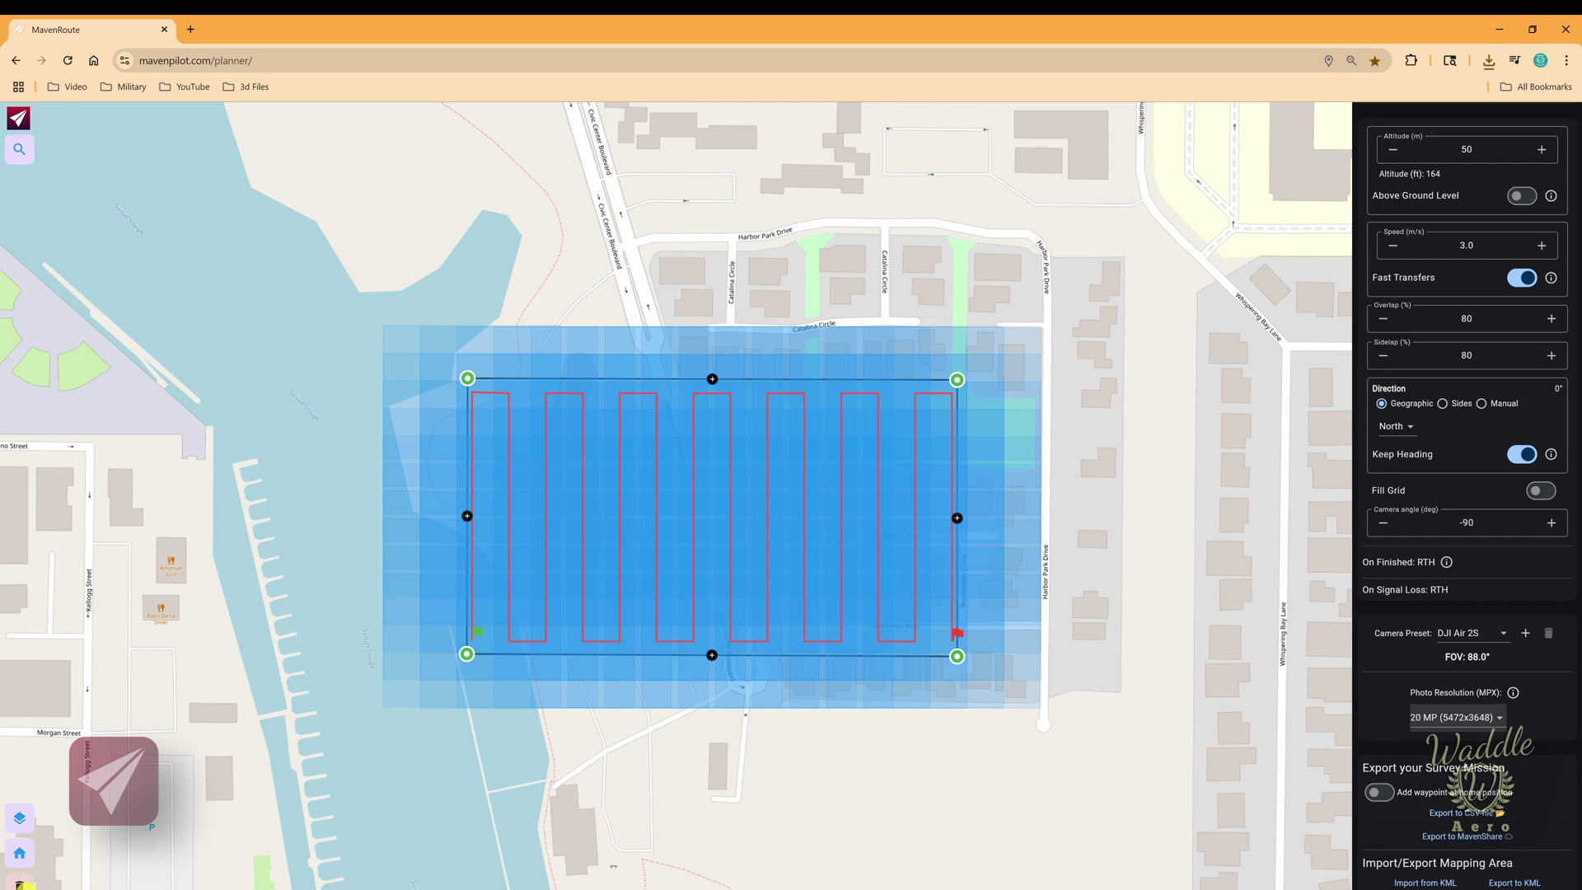
click(19, 884)
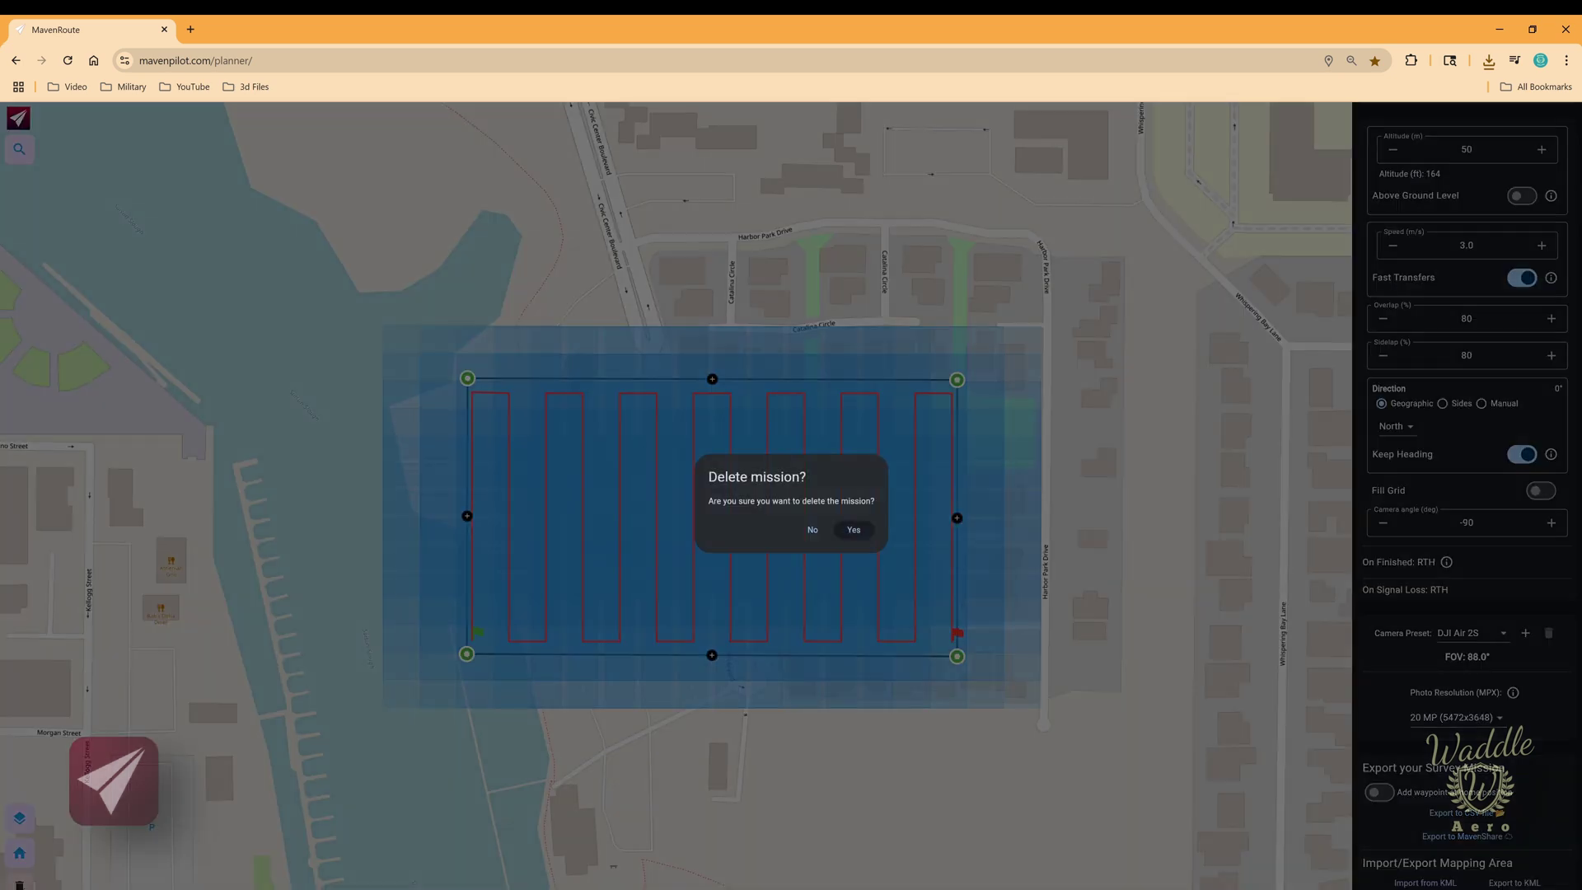
click(854, 534)
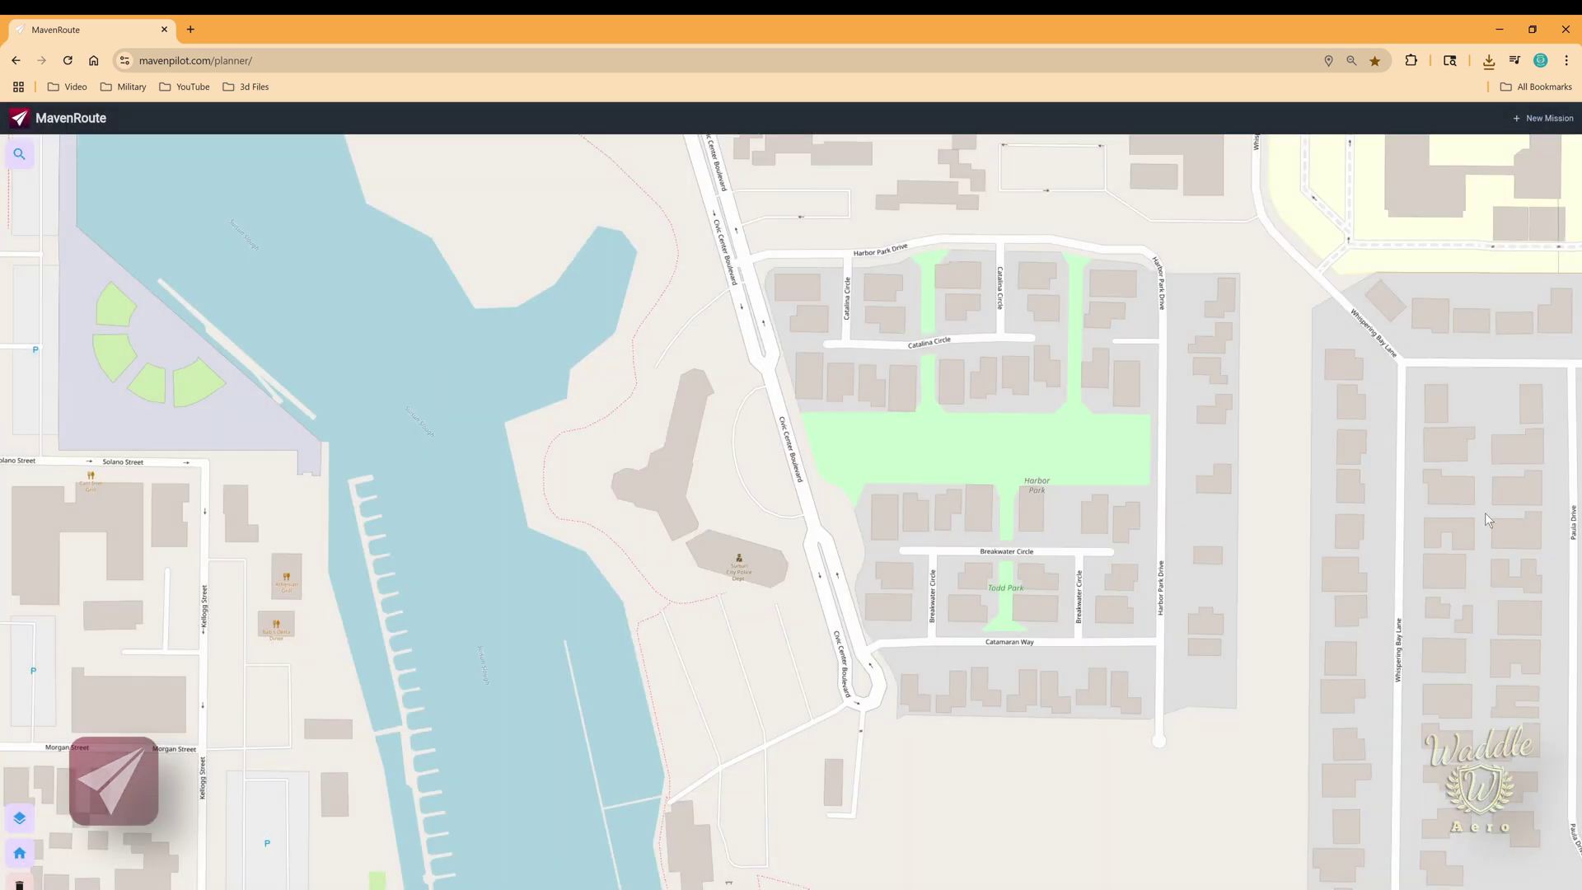
Start a new photogrammetry mission with its survey area imported from area.kml.
click(1543, 117)
click(1501, 211)
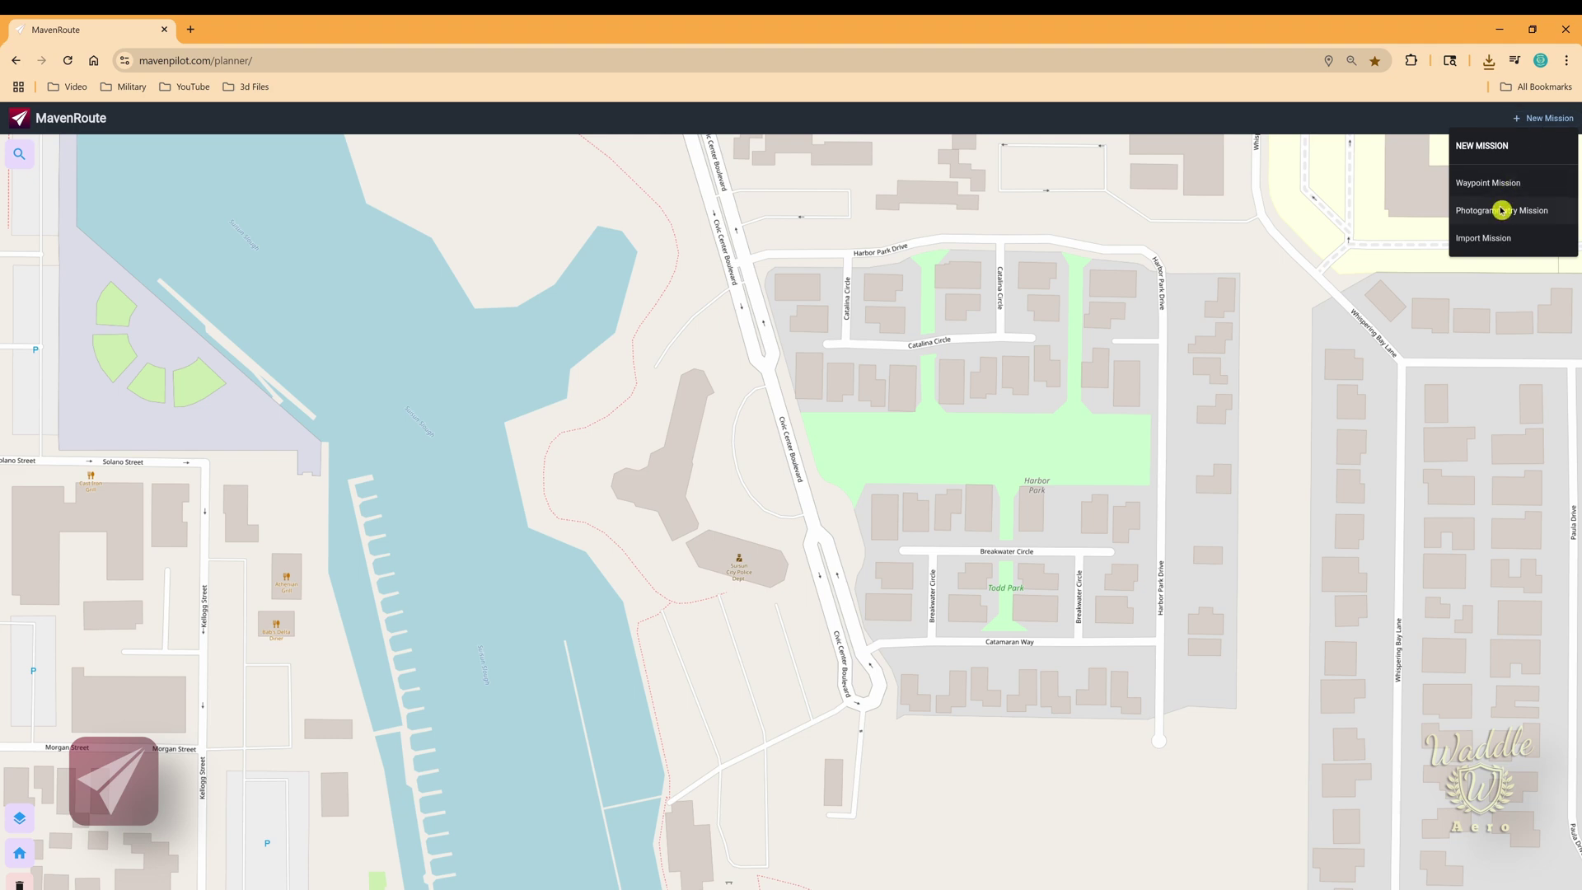
scroll(1422, 788, down, 2)
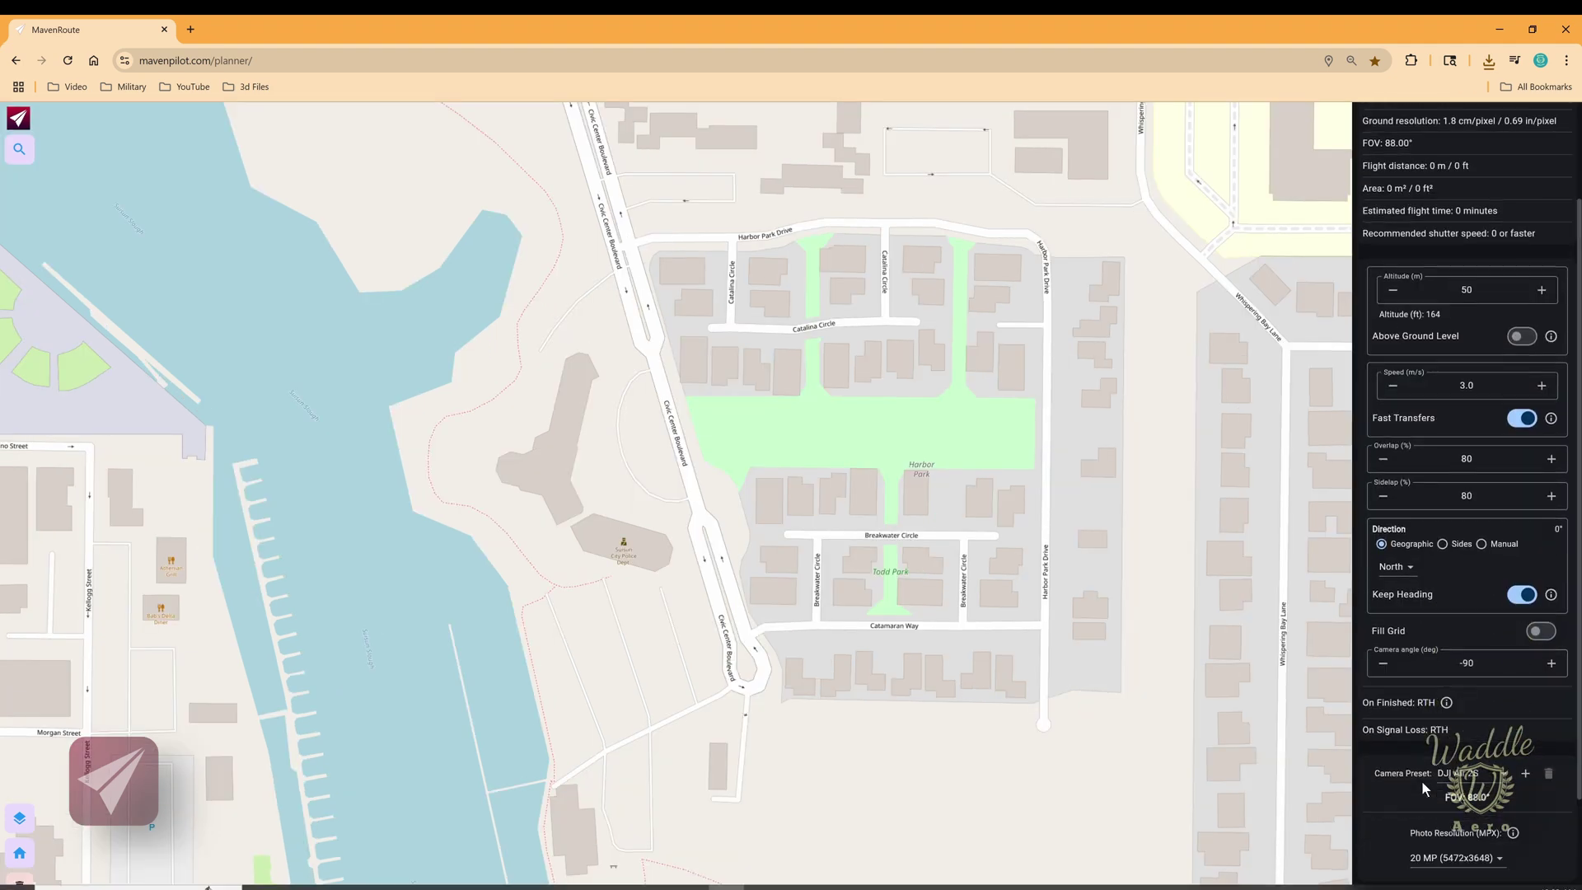
scroll(1423, 795, down, 2)
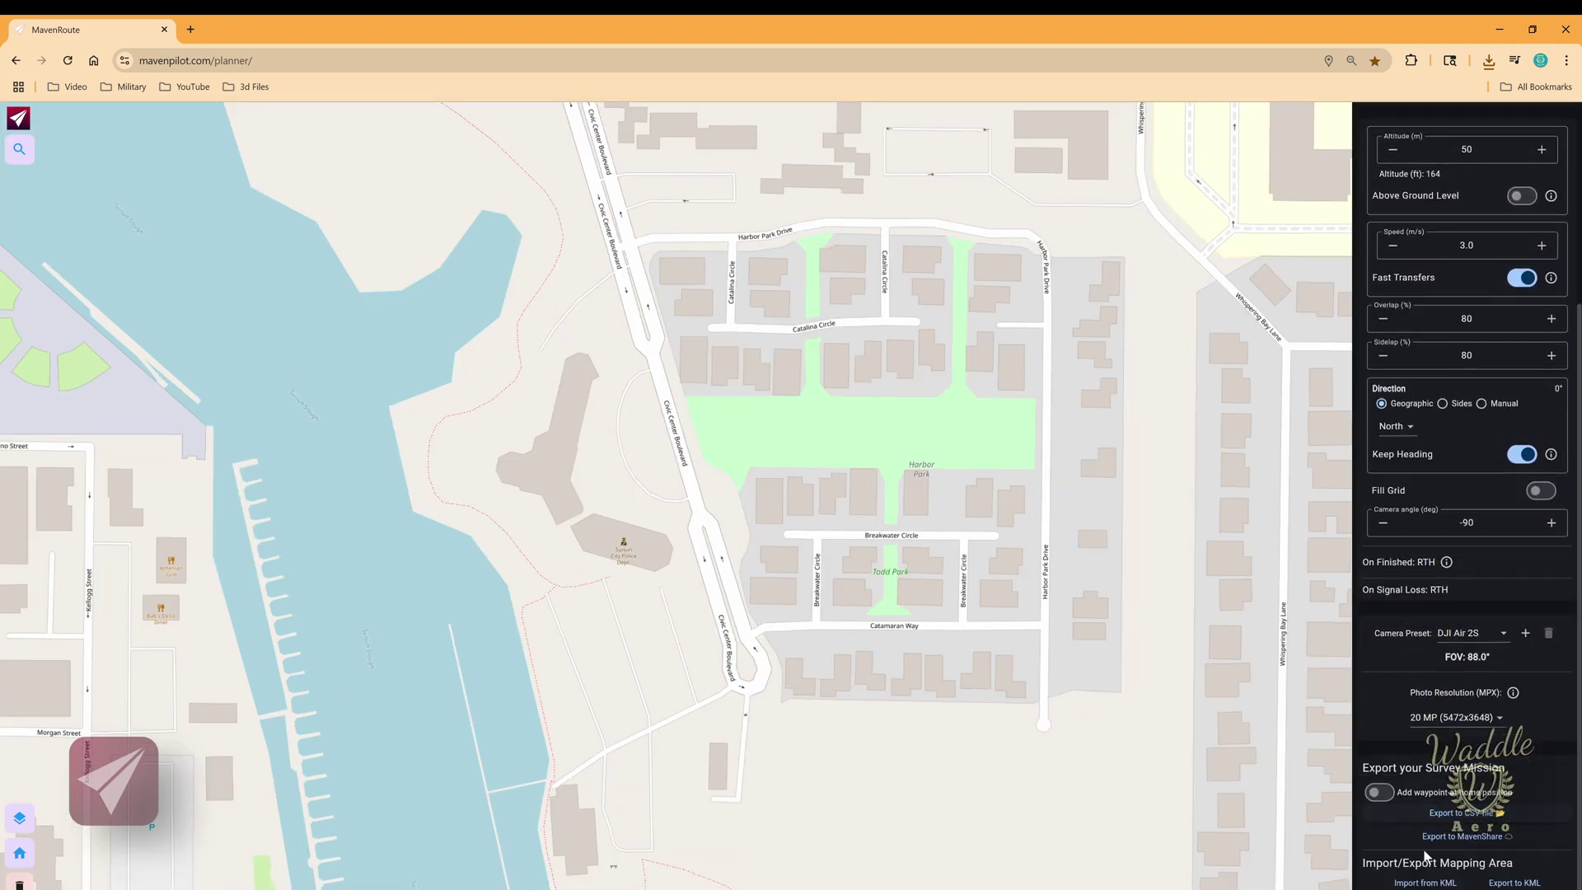
click(1422, 884)
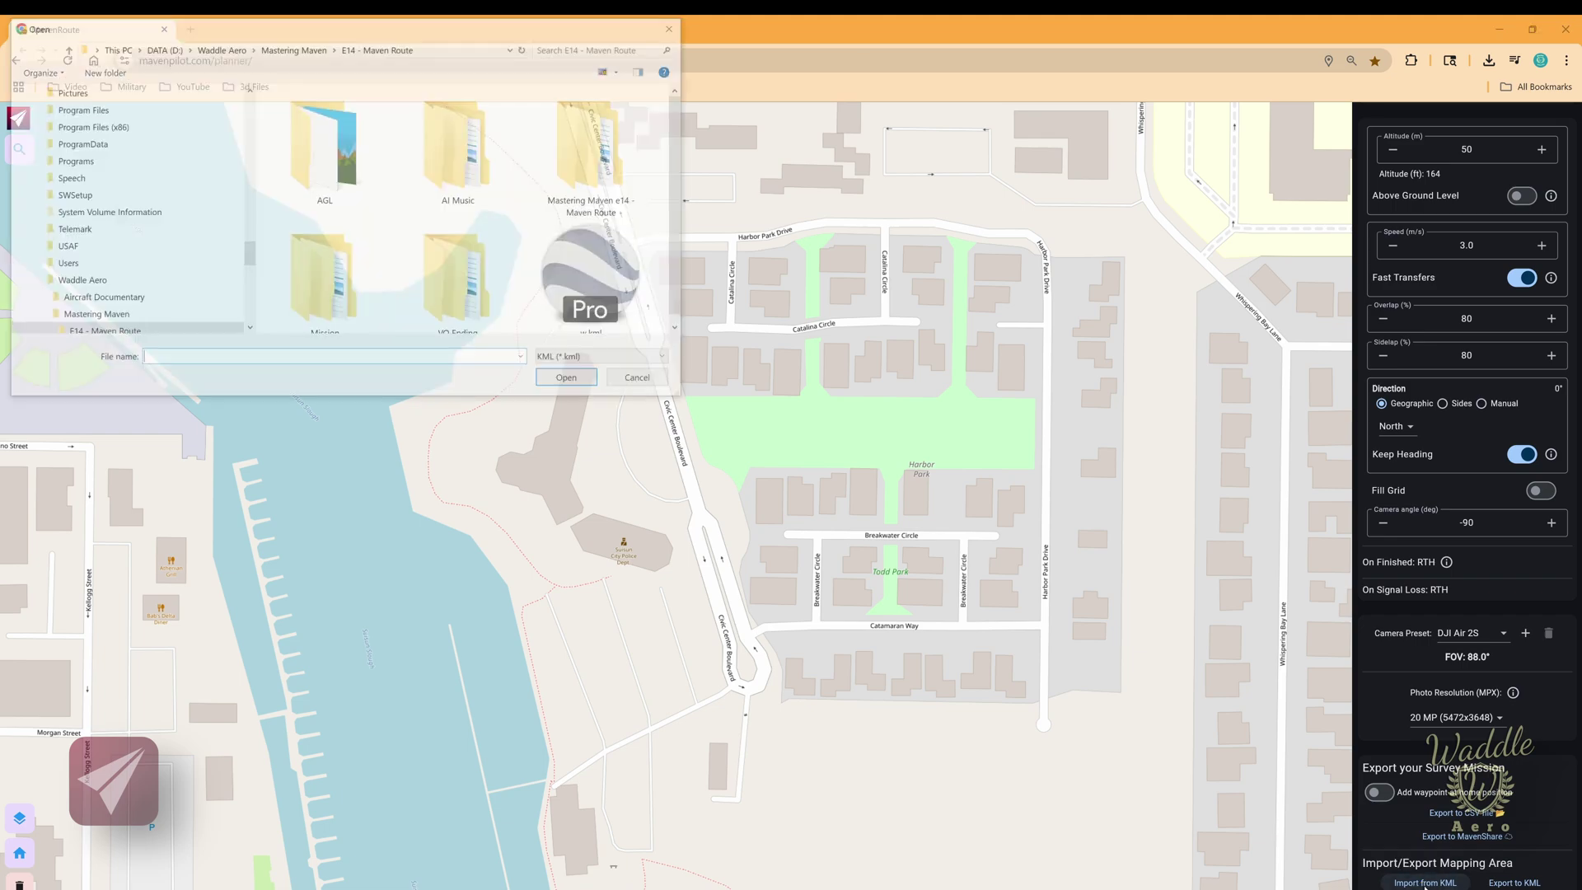
click(560, 383)
Center the imported grid, hide the photo-coverage overlay and enter home-point placement mode.
scroll(761, 491, up, 2)
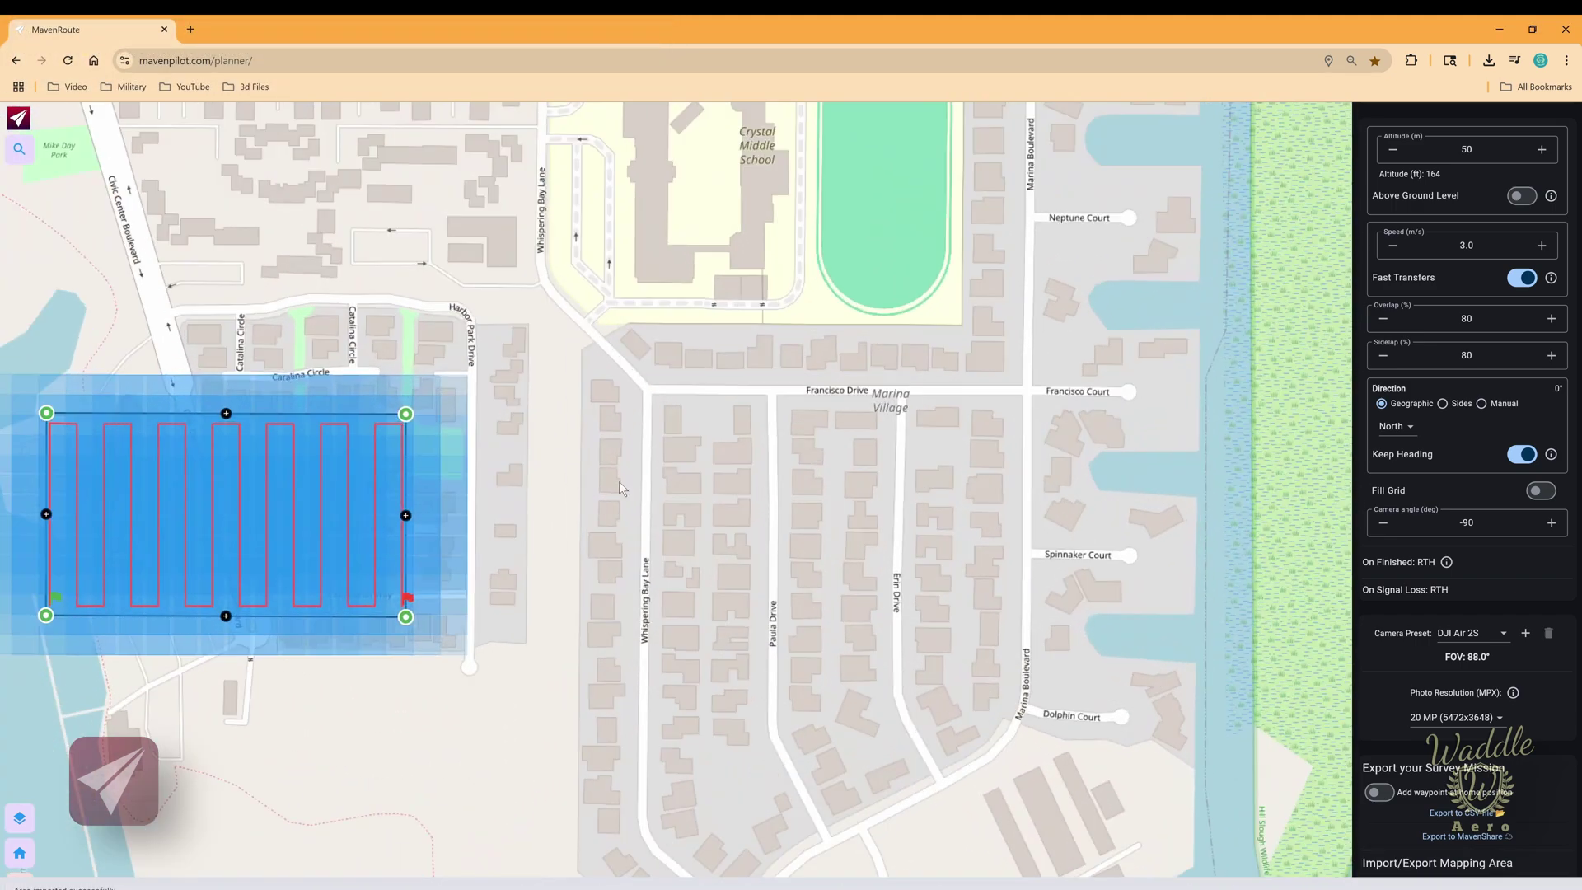
drag(619, 481, 1122, 488)
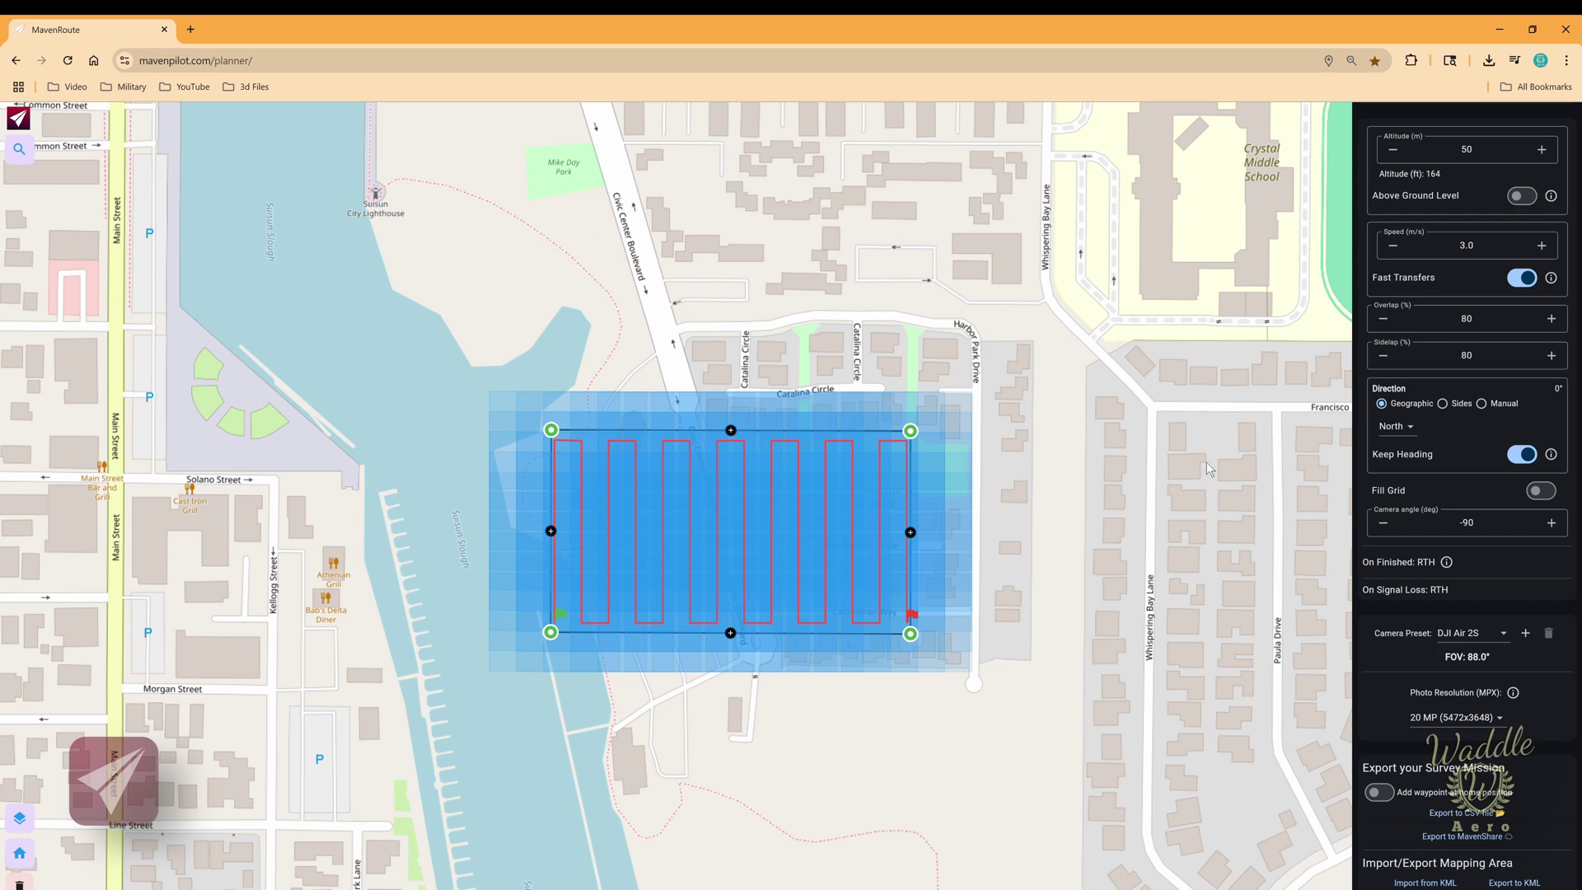
click(1423, 844)
click(20, 854)
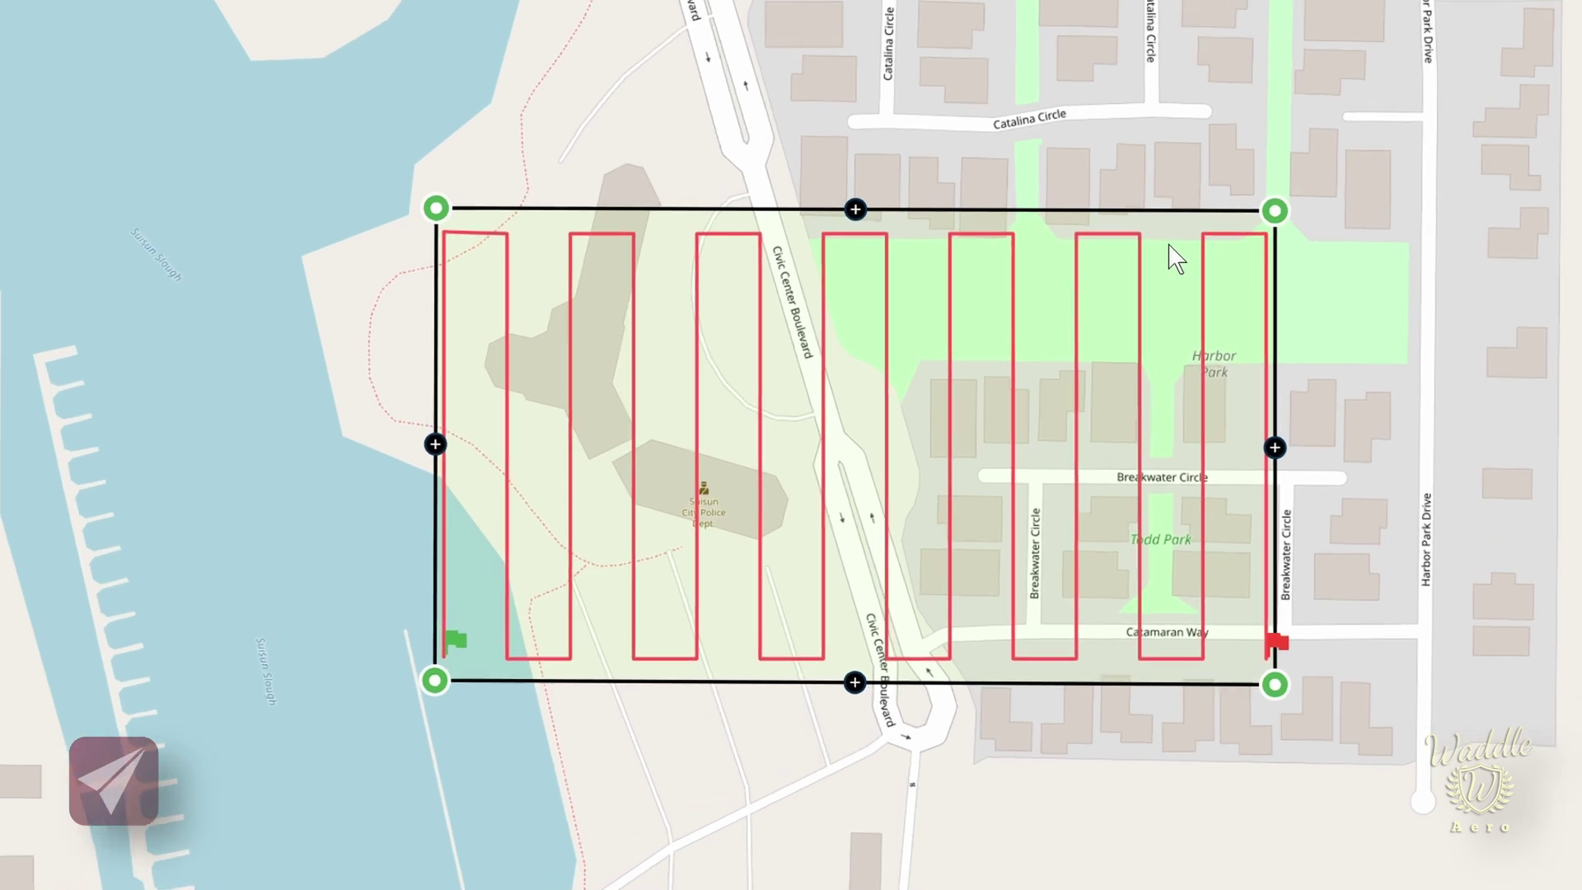
Place the home point near the grid's top-right corner after trying a bottom-left spot.
click(1169, 244)
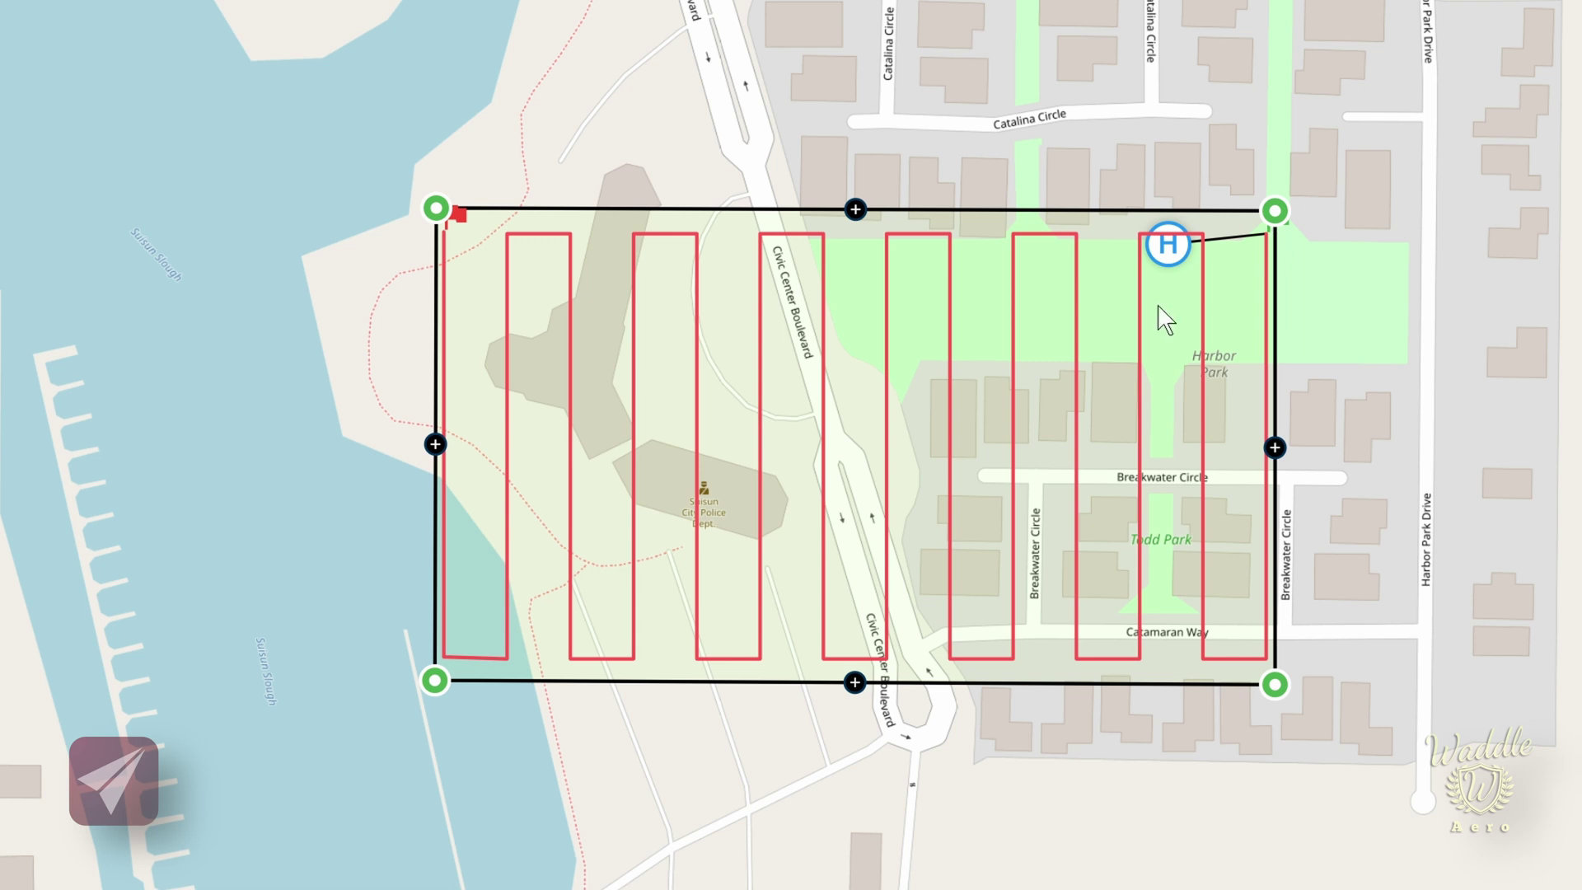
mouse_move(1174, 261)
mouse_down()
mouse_move(1006, 393)
mouse_move(482, 643)
mouse_move(510, 640)
mouse_up()
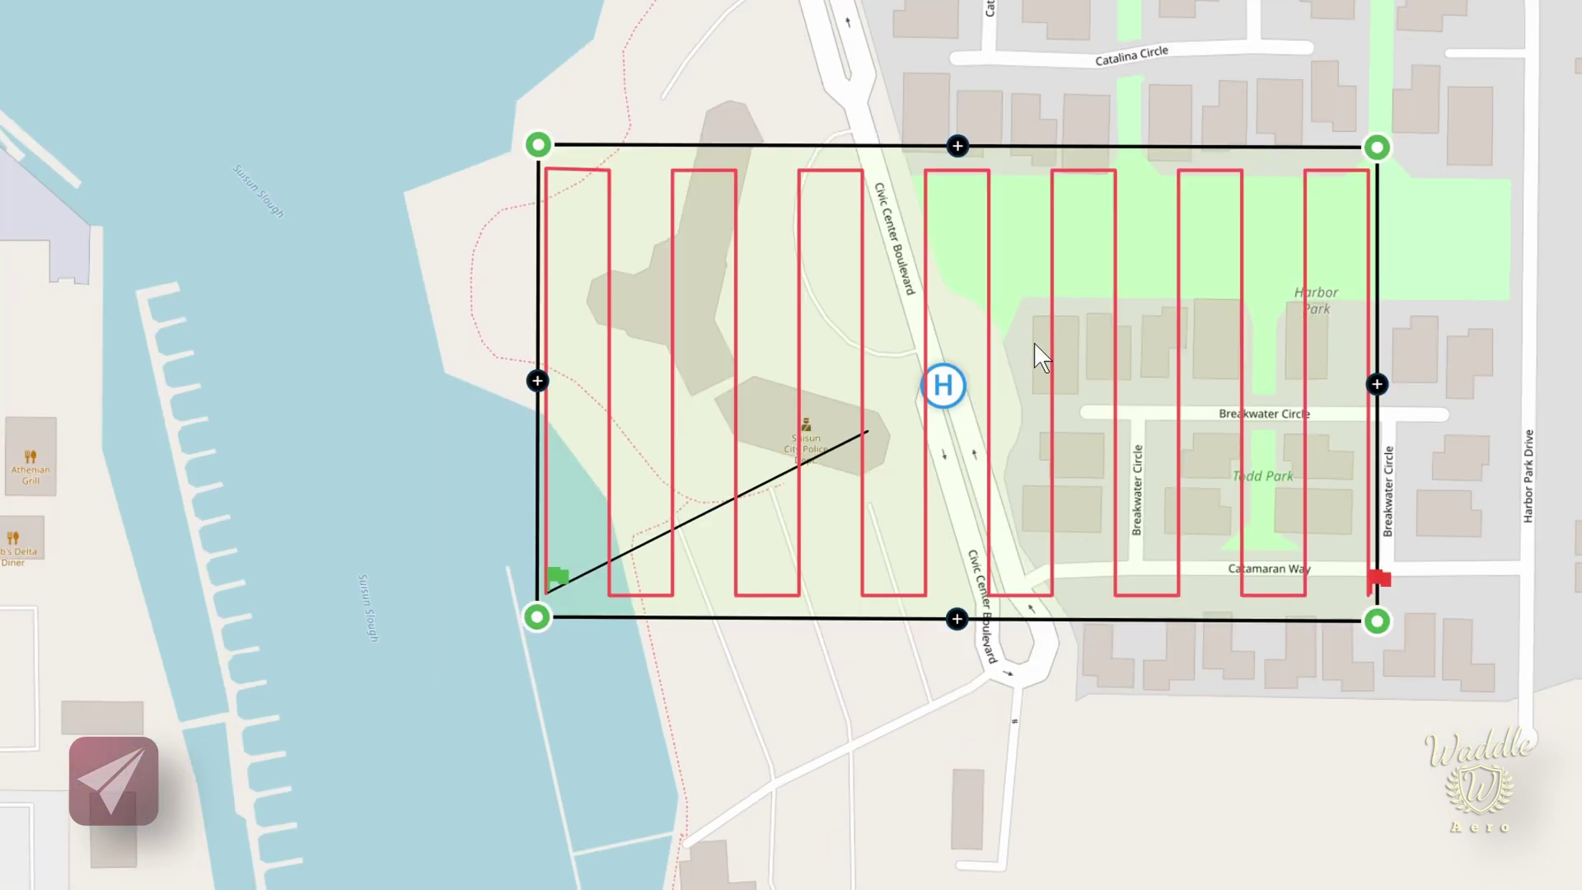
drag(1034, 346, 1108, 284)
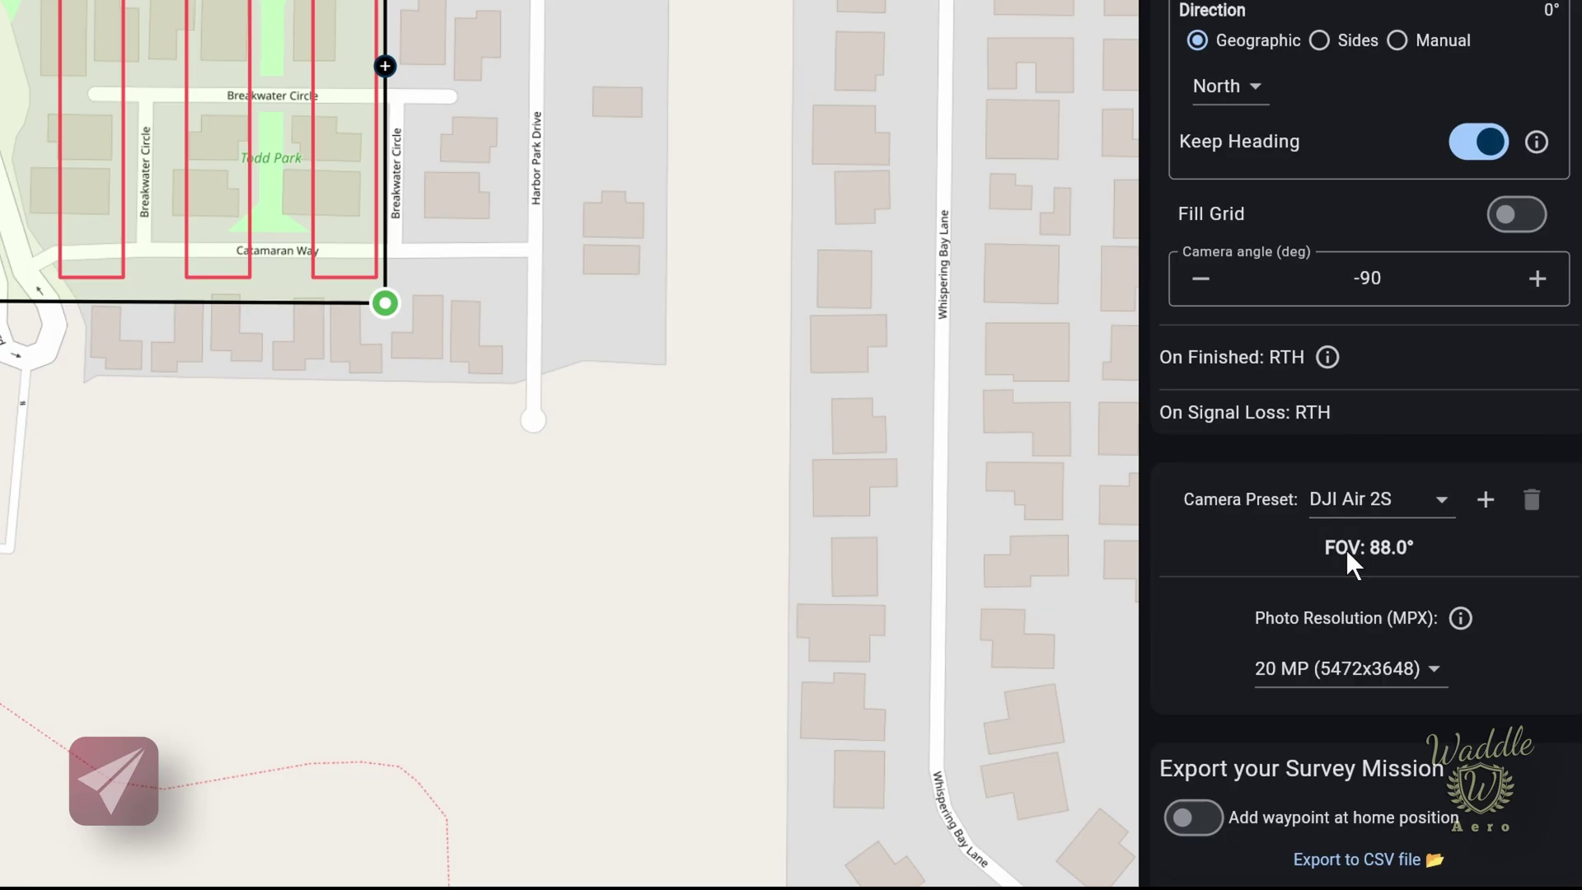
Enable 'Add waypoint at home position' and export the mission to MavenShare.
scroll(1346, 551, down, 1)
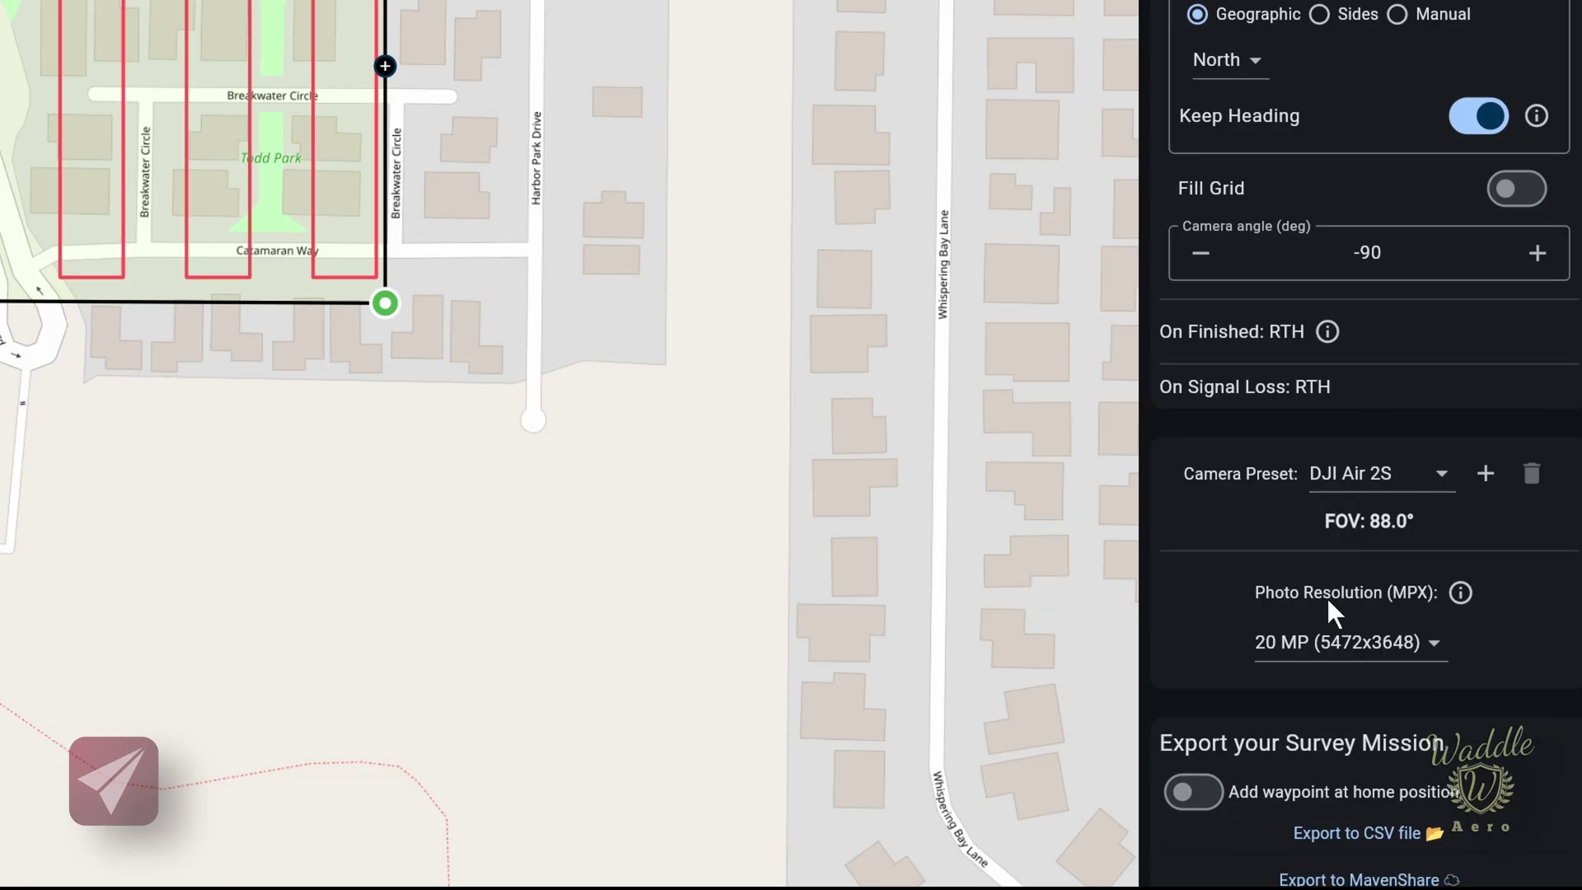
click(1195, 798)
scroll(1365, 534, up, 2)
scroll(1371, 552, up, 2)
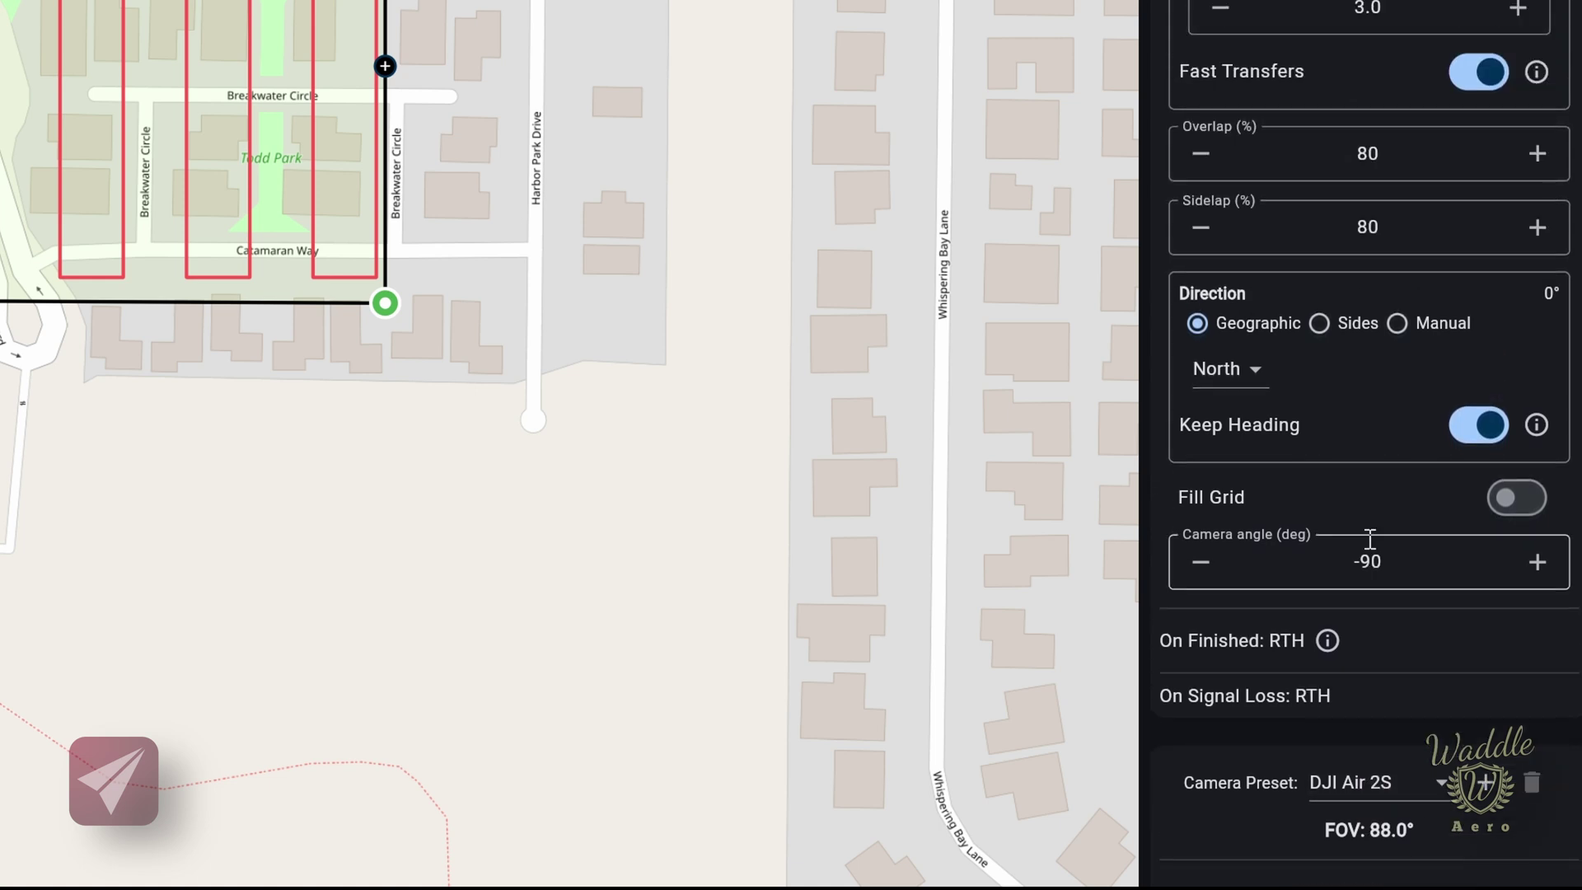
scroll(1400, 824, down, 4)
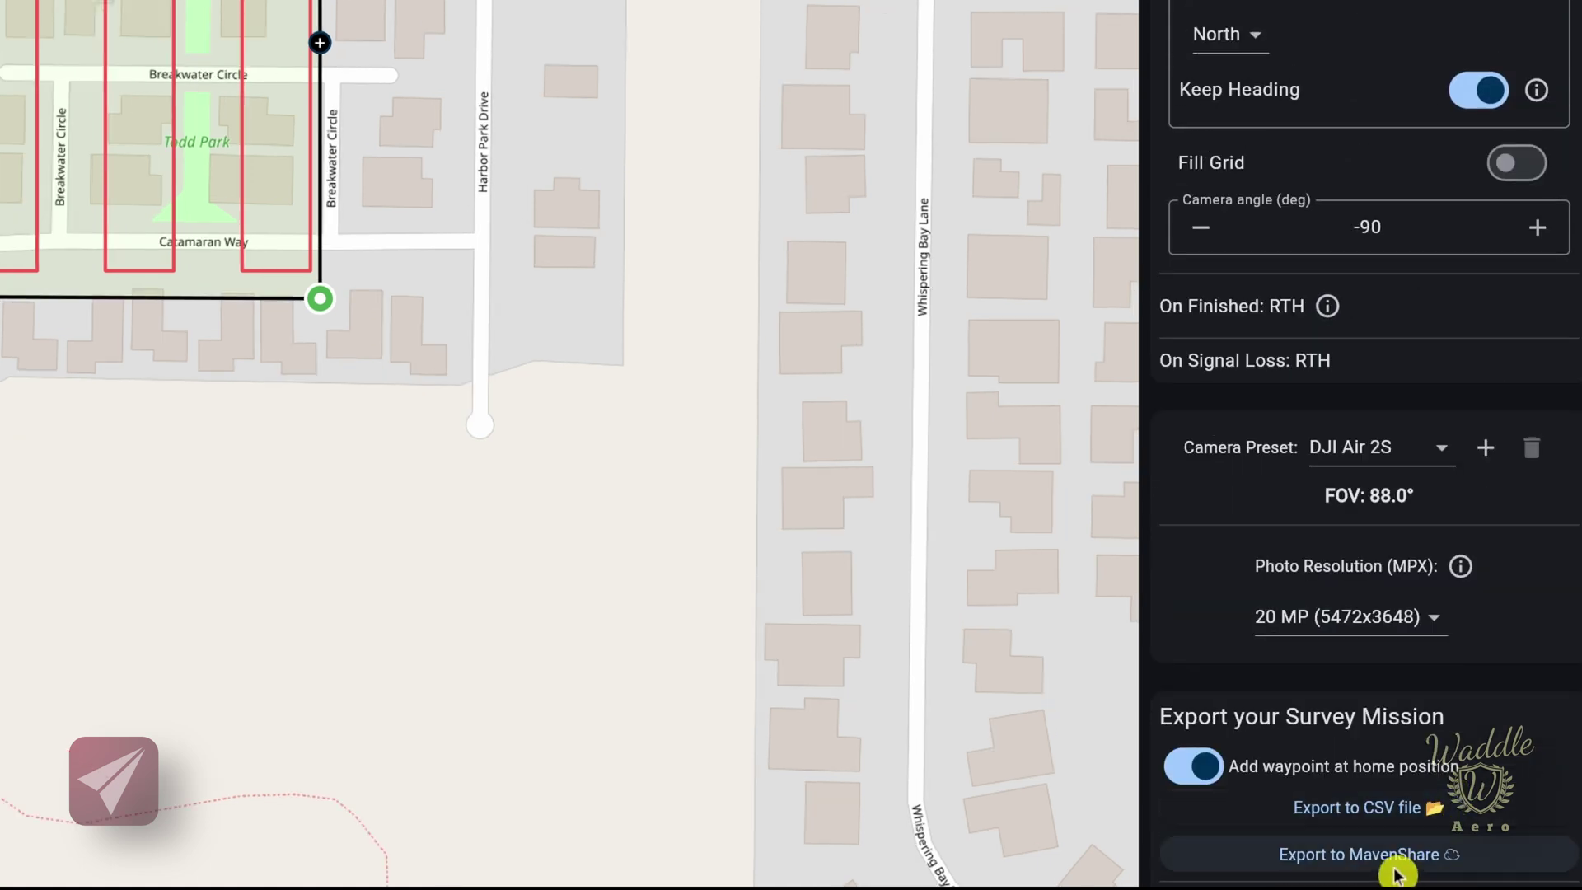
click(1397, 873)
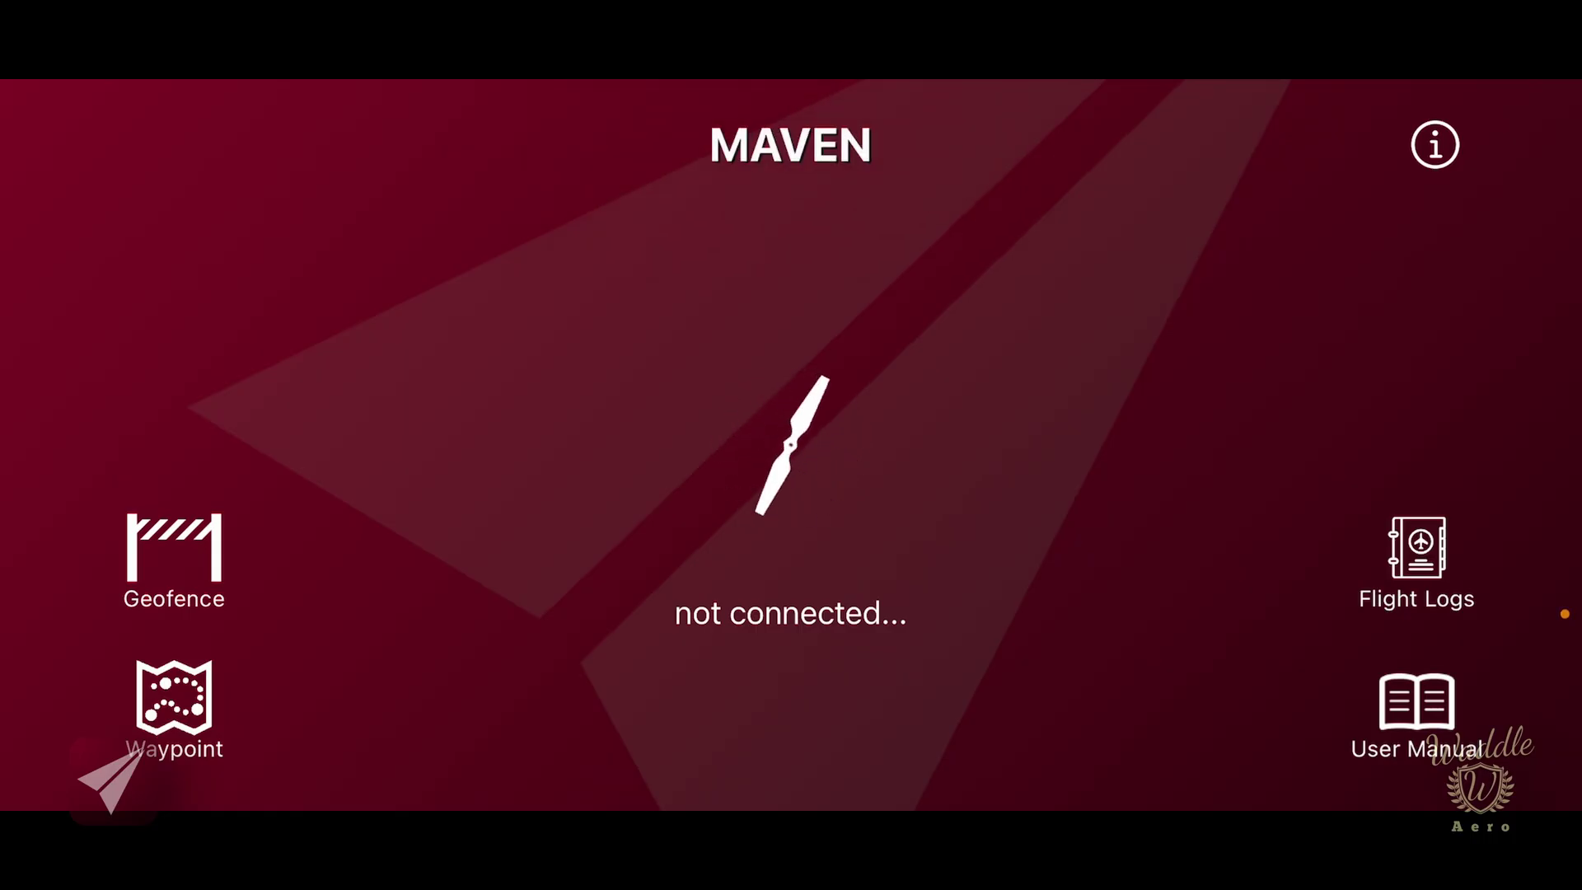
Start a new Maven waypoint mission from MavenShare and enter the 6-digit sharing code.
click(174, 700)
click(700, 231)
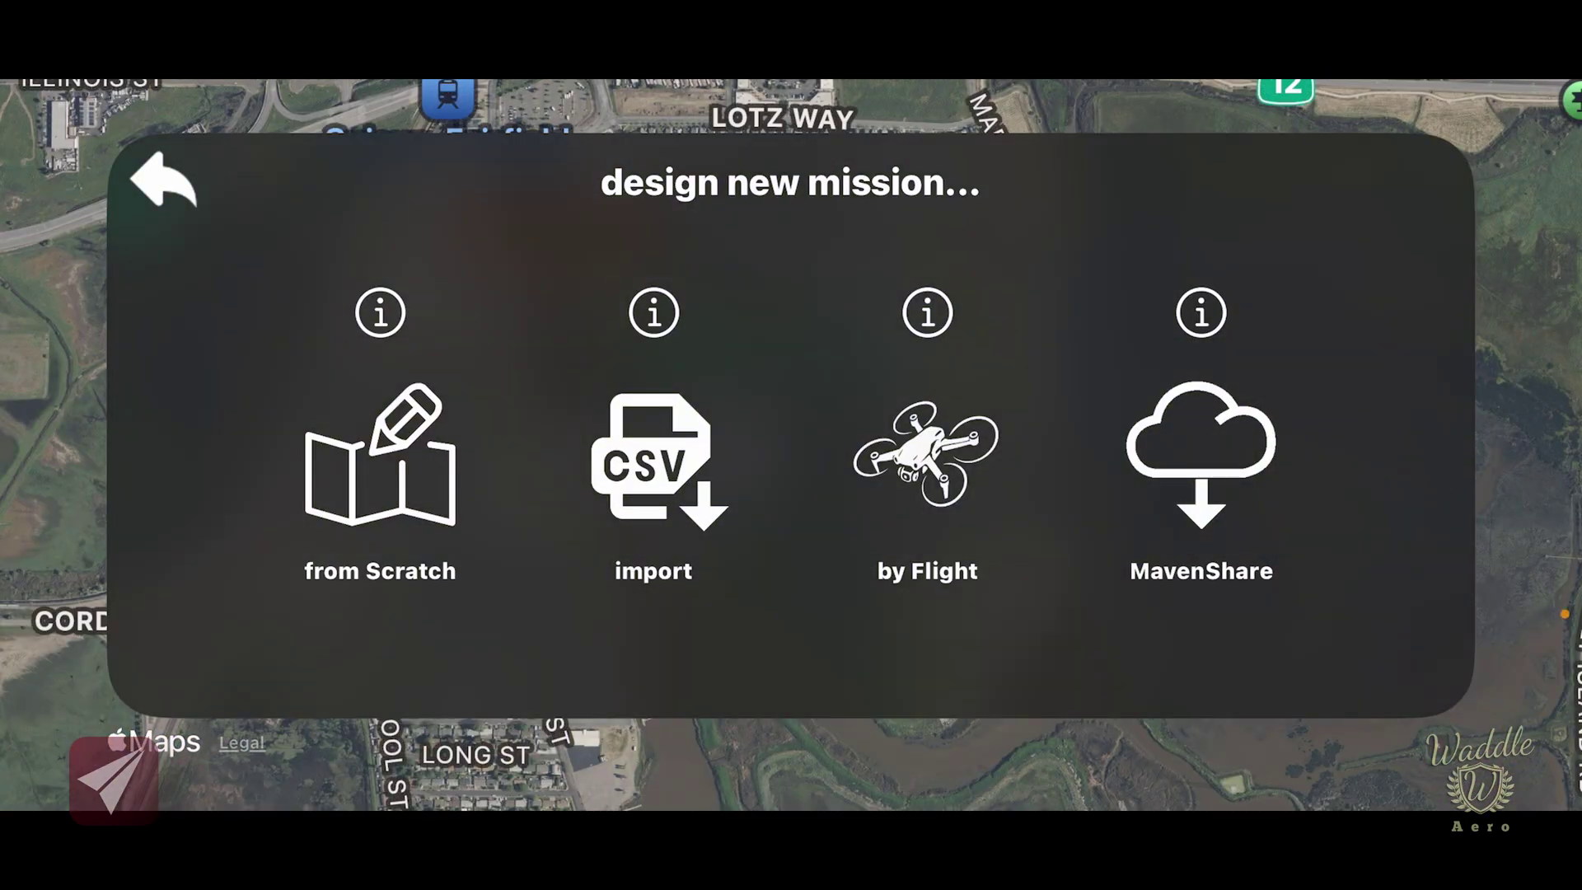
click(380, 453)
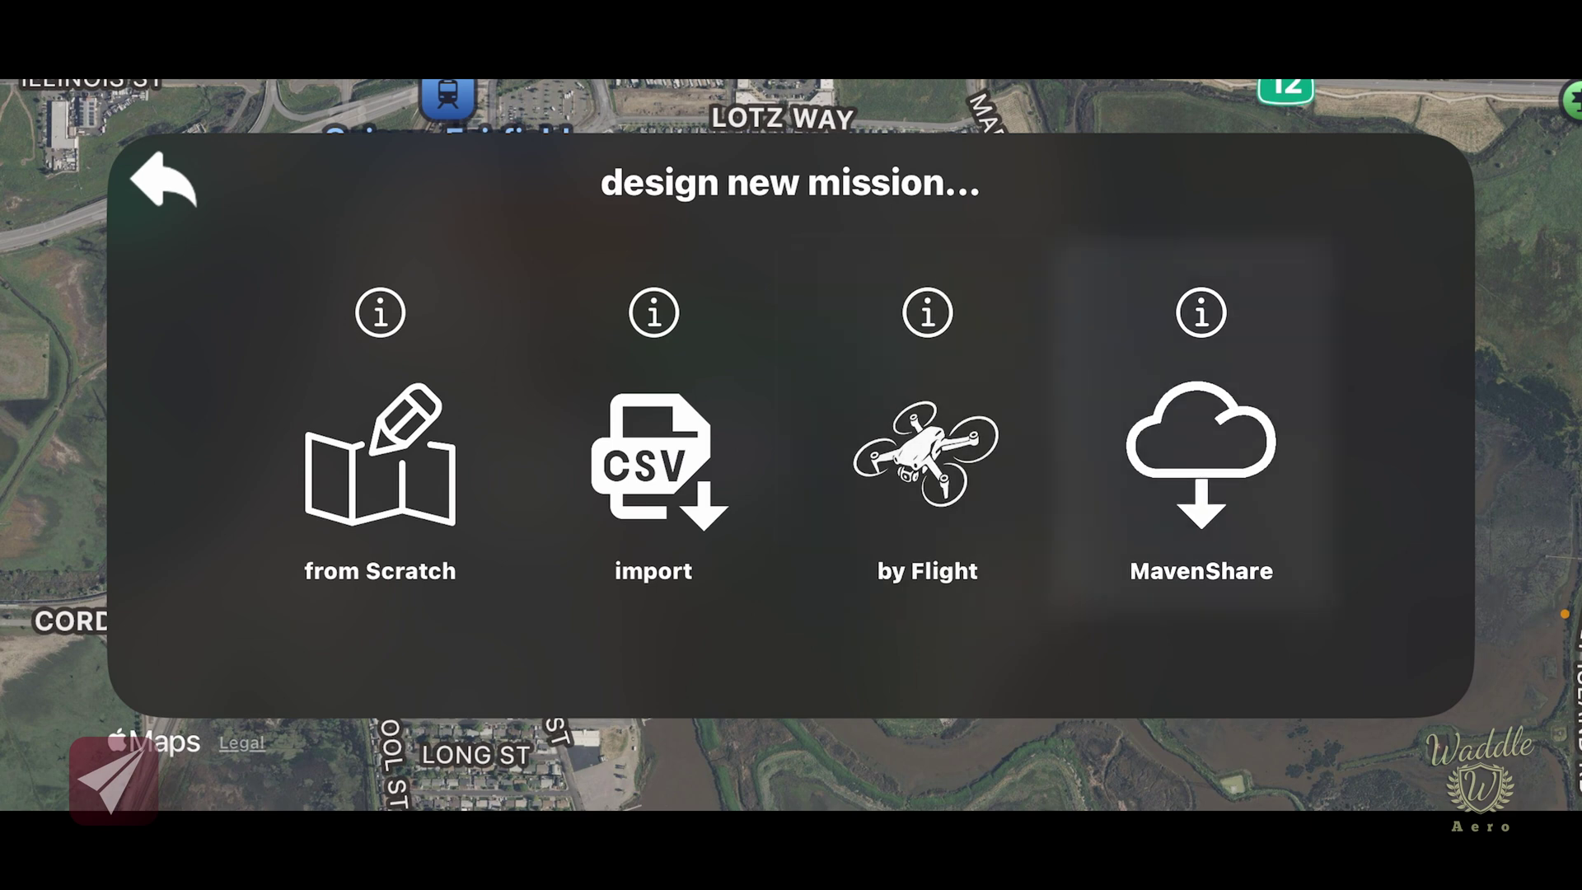
click(1201, 462)
text(143)
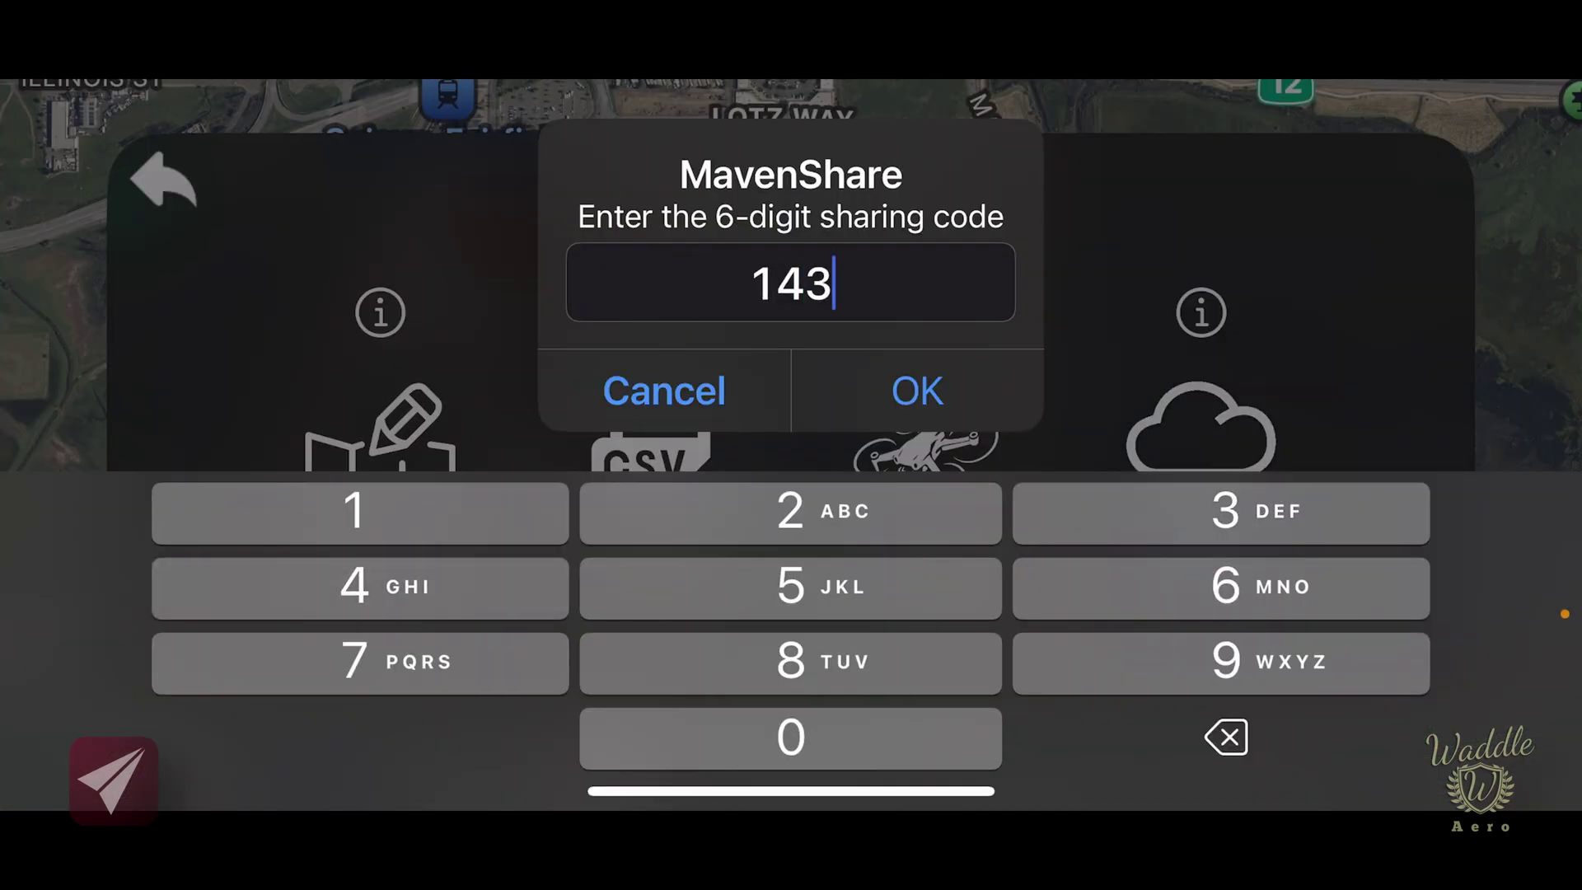
text(118)
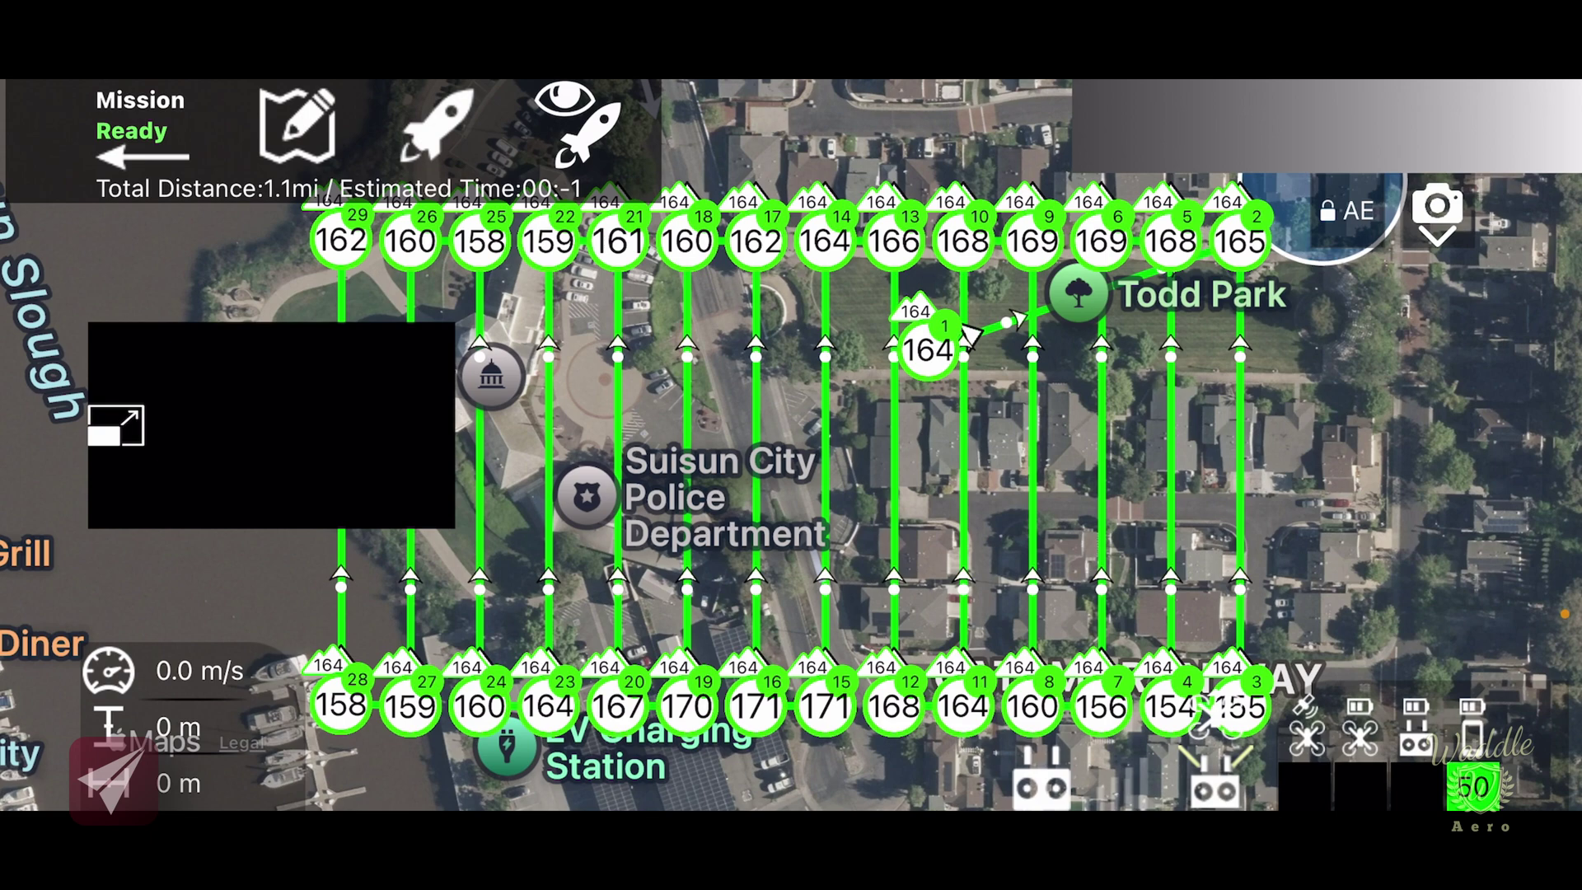
Play the mission's 3D flyover preview at 4x speed on the Standard map.
click(577, 123)
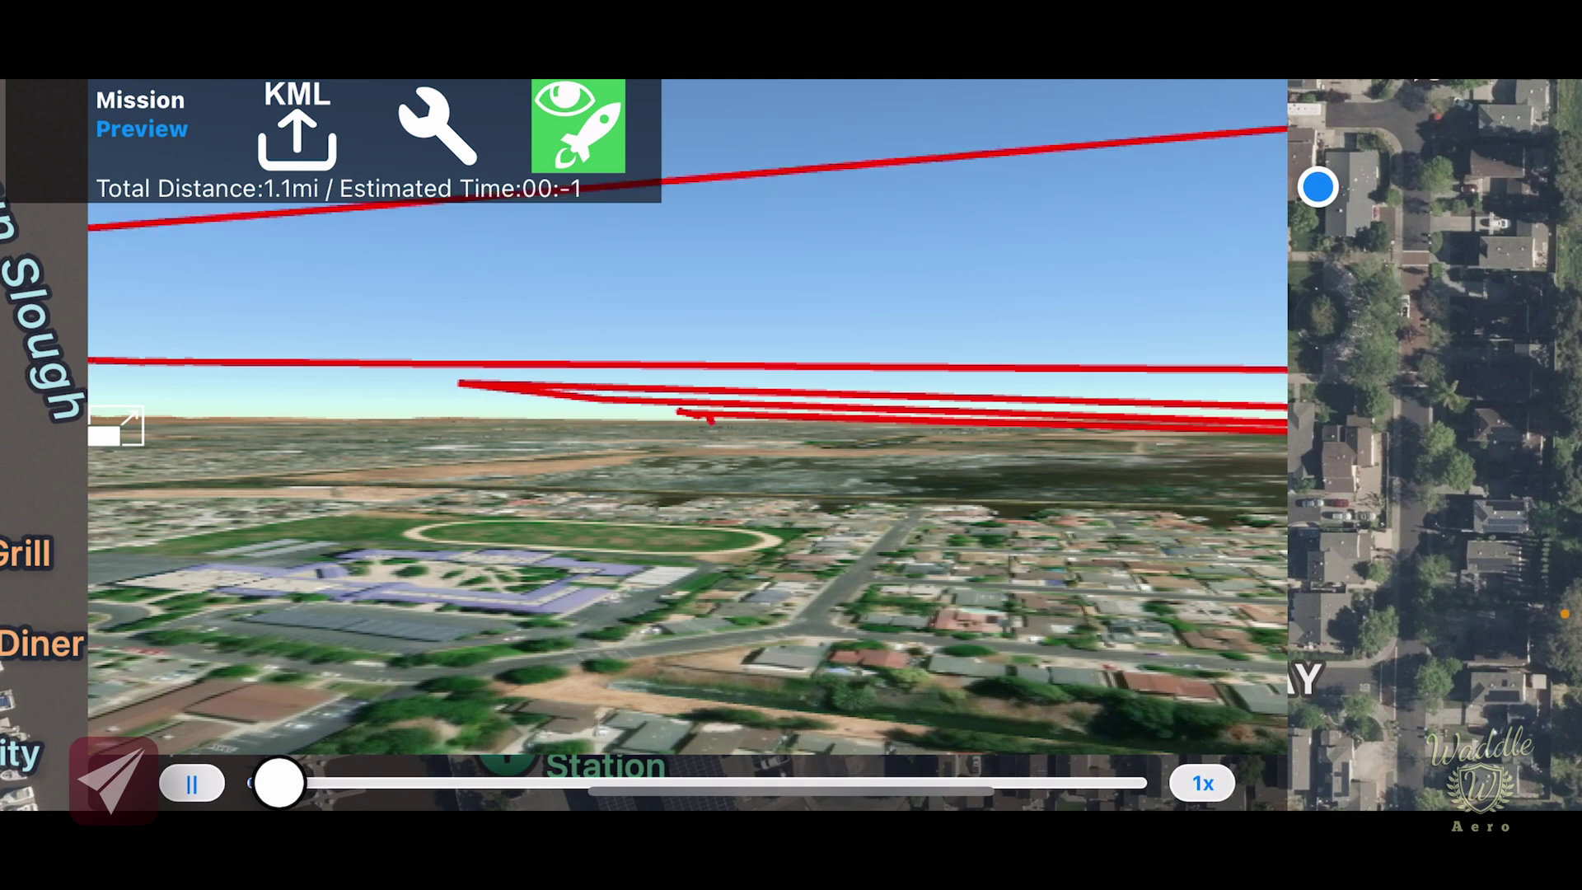
click(1202, 783)
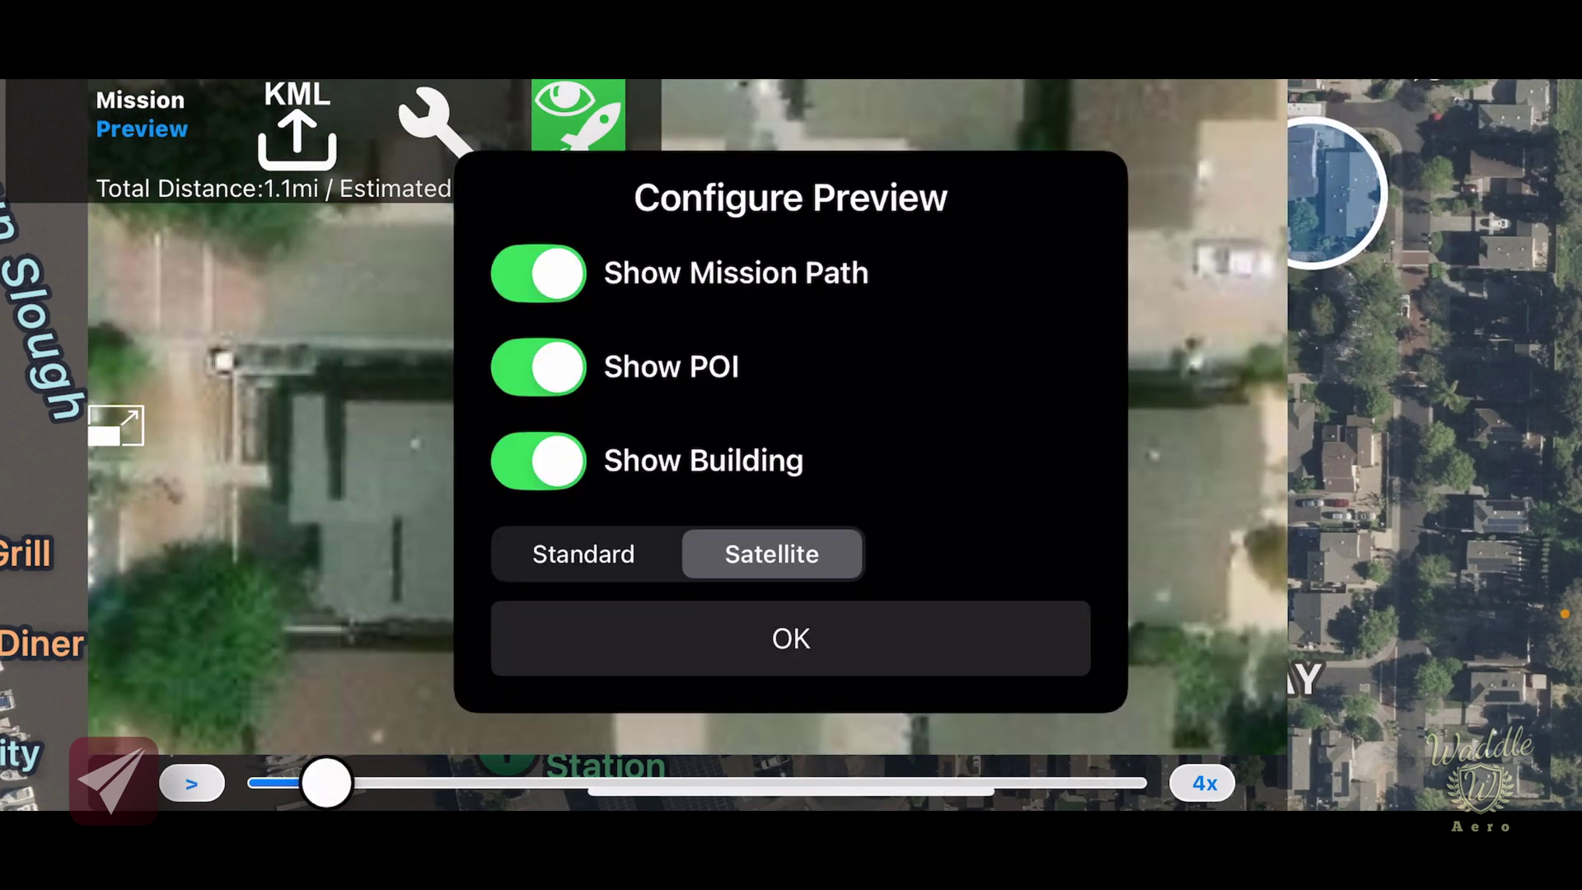
click(583, 553)
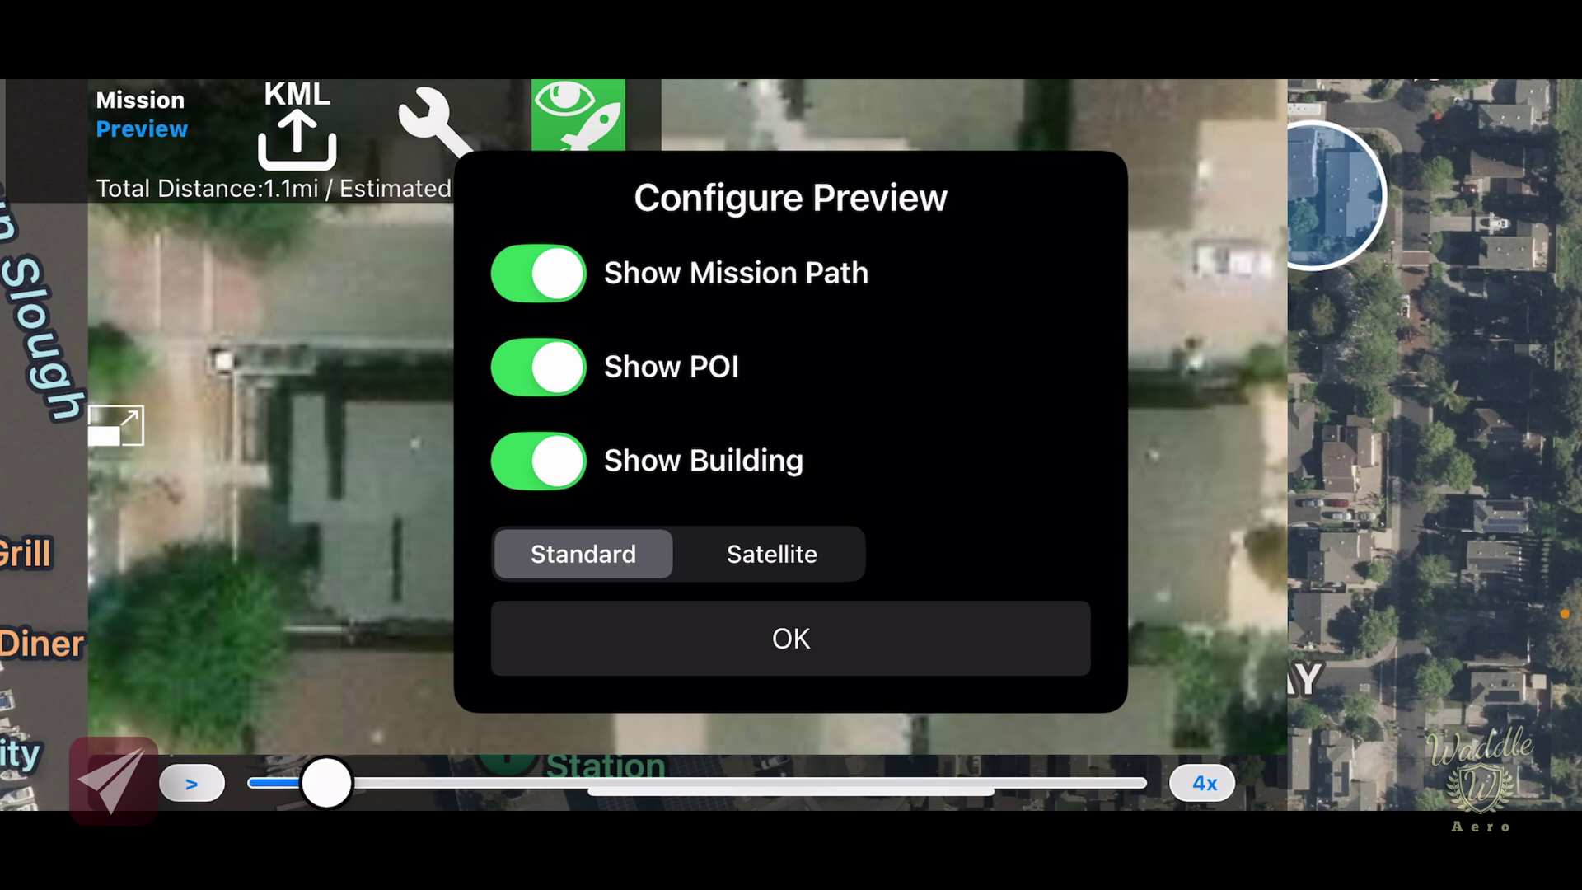
click(791, 638)
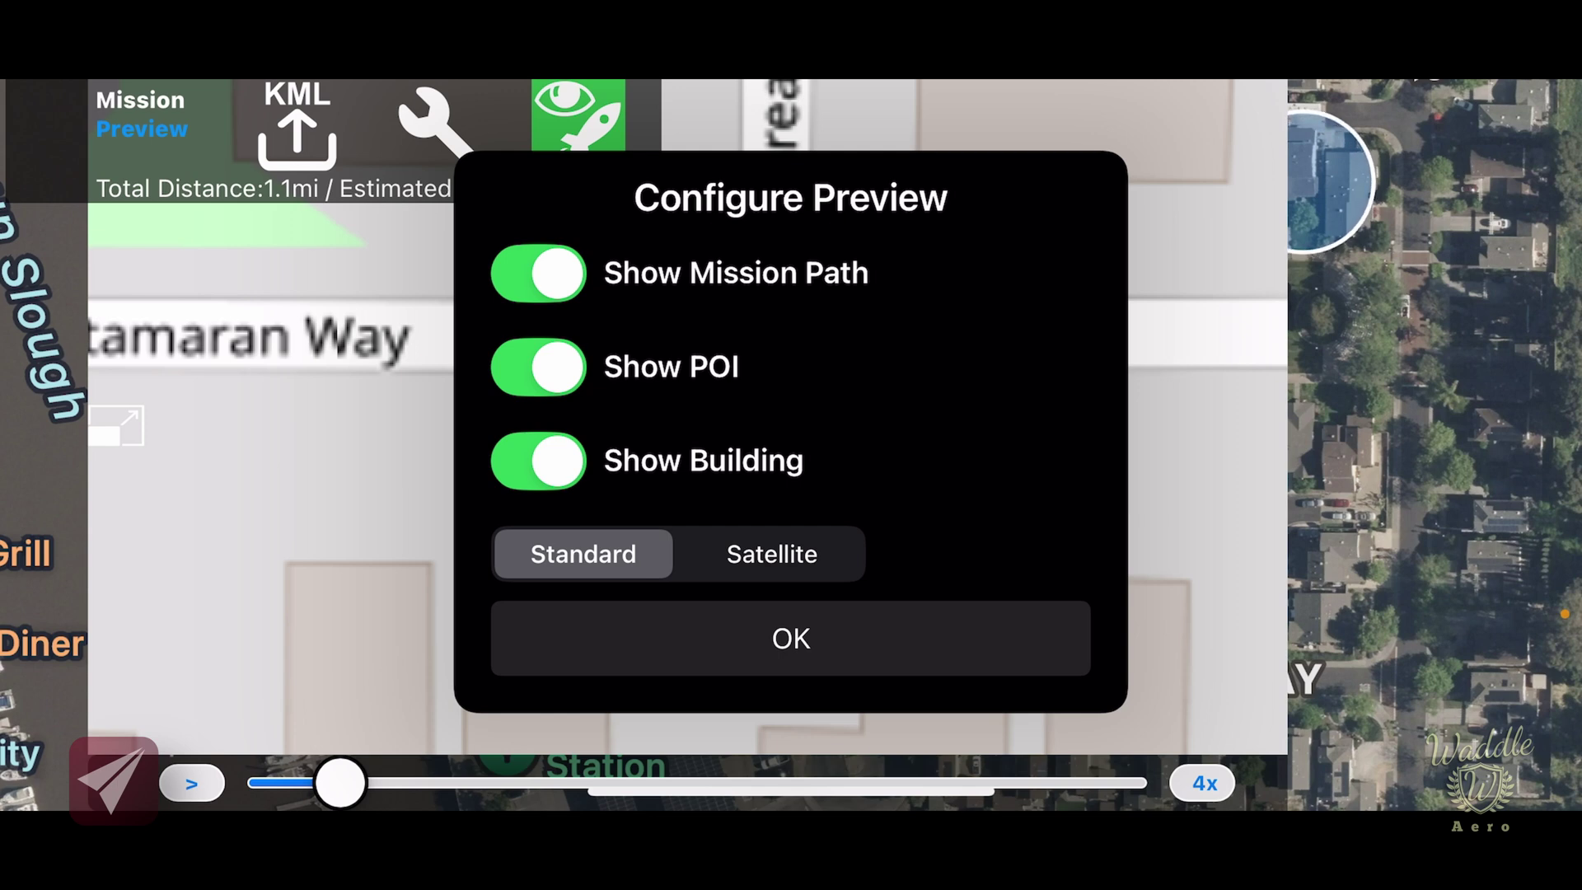
click(791, 638)
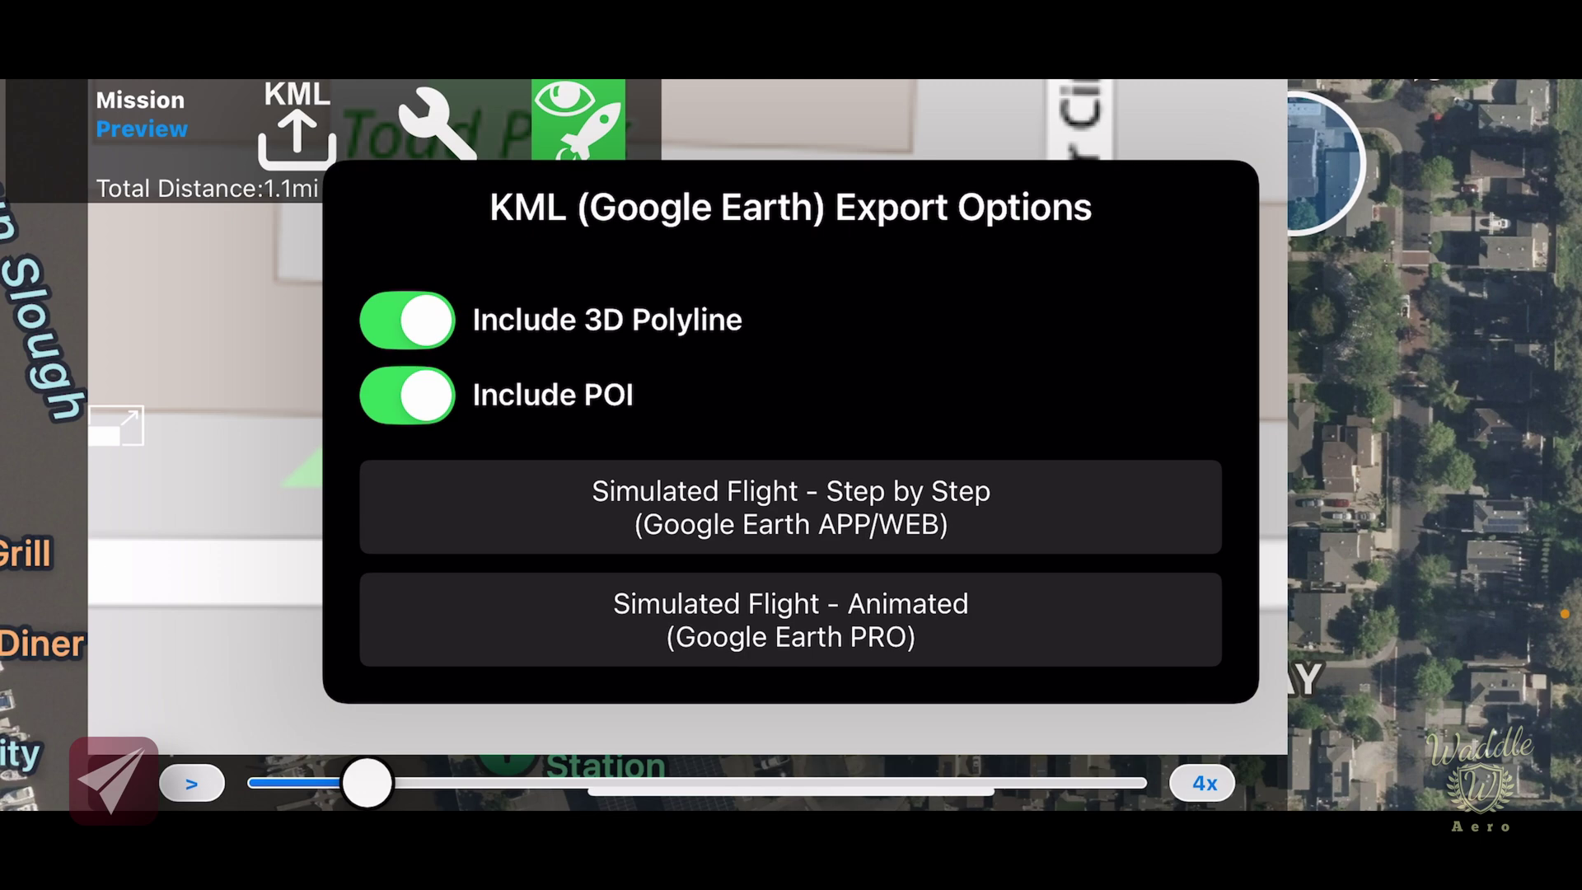
Export the step-by-step simulated flight KML and open it in Google Earth.
click(791, 507)
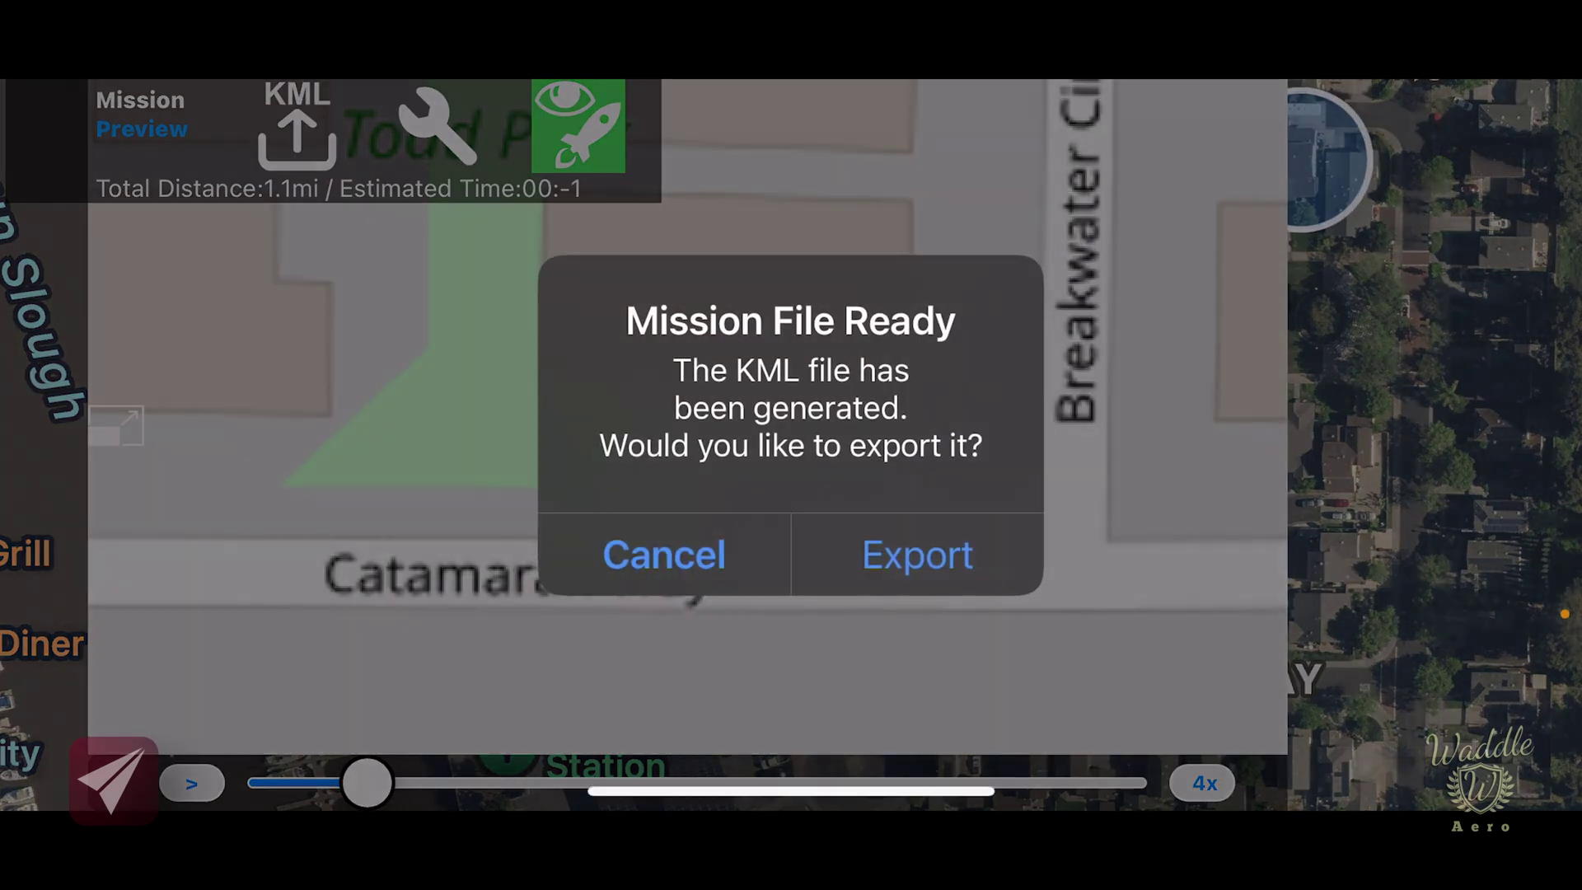
click(917, 555)
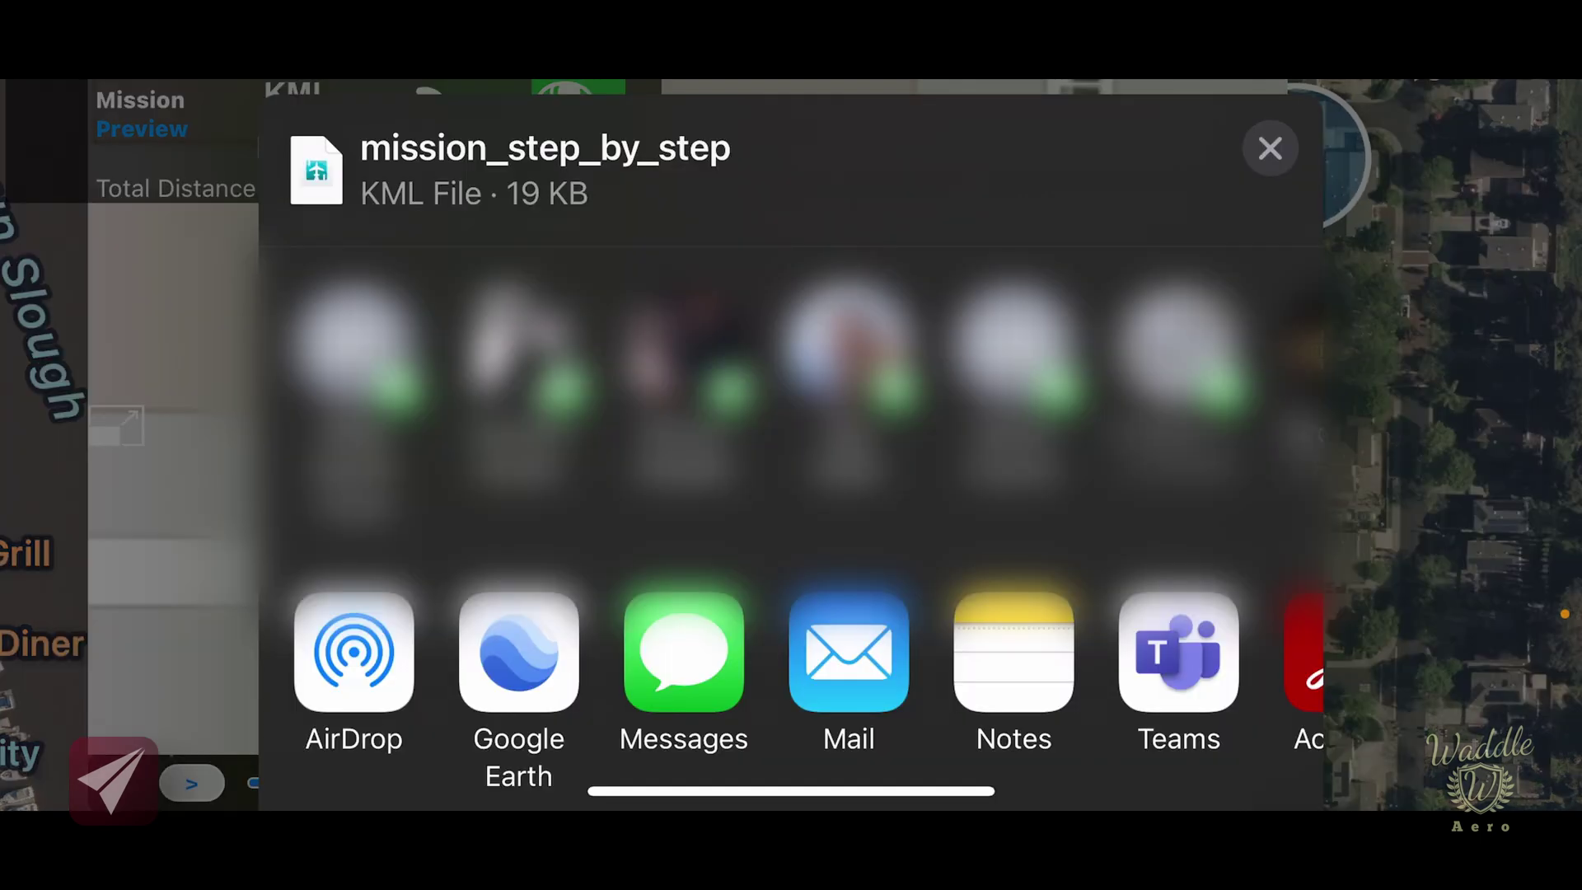
click(518, 650)
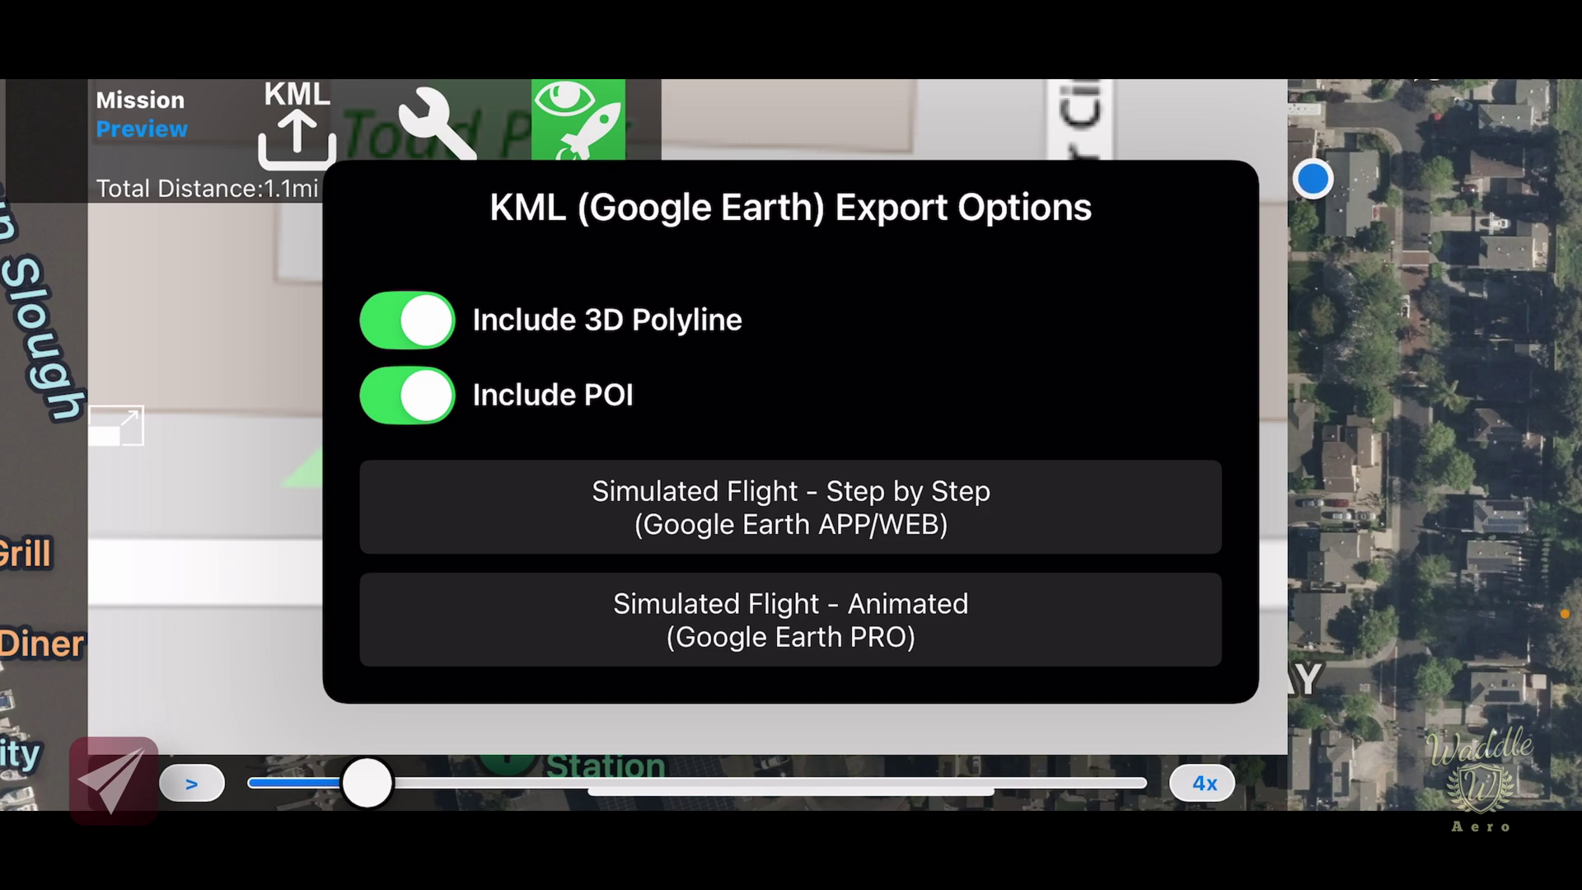
Export the animated simulated flight KML by Mail, entering the recipient.
click(790, 619)
click(915, 554)
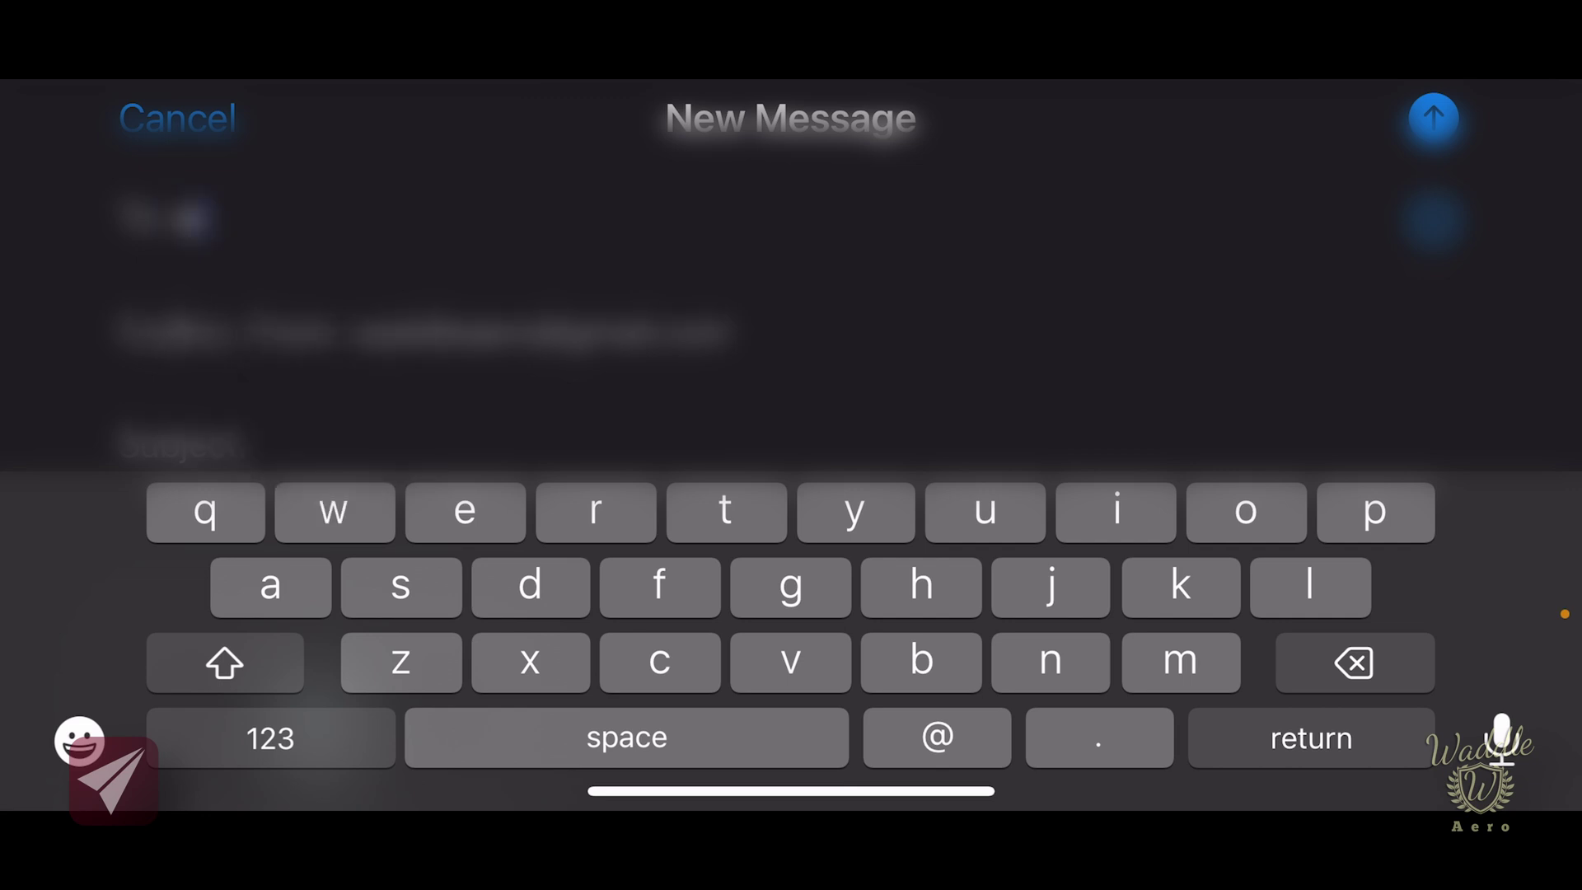
text(waddle)
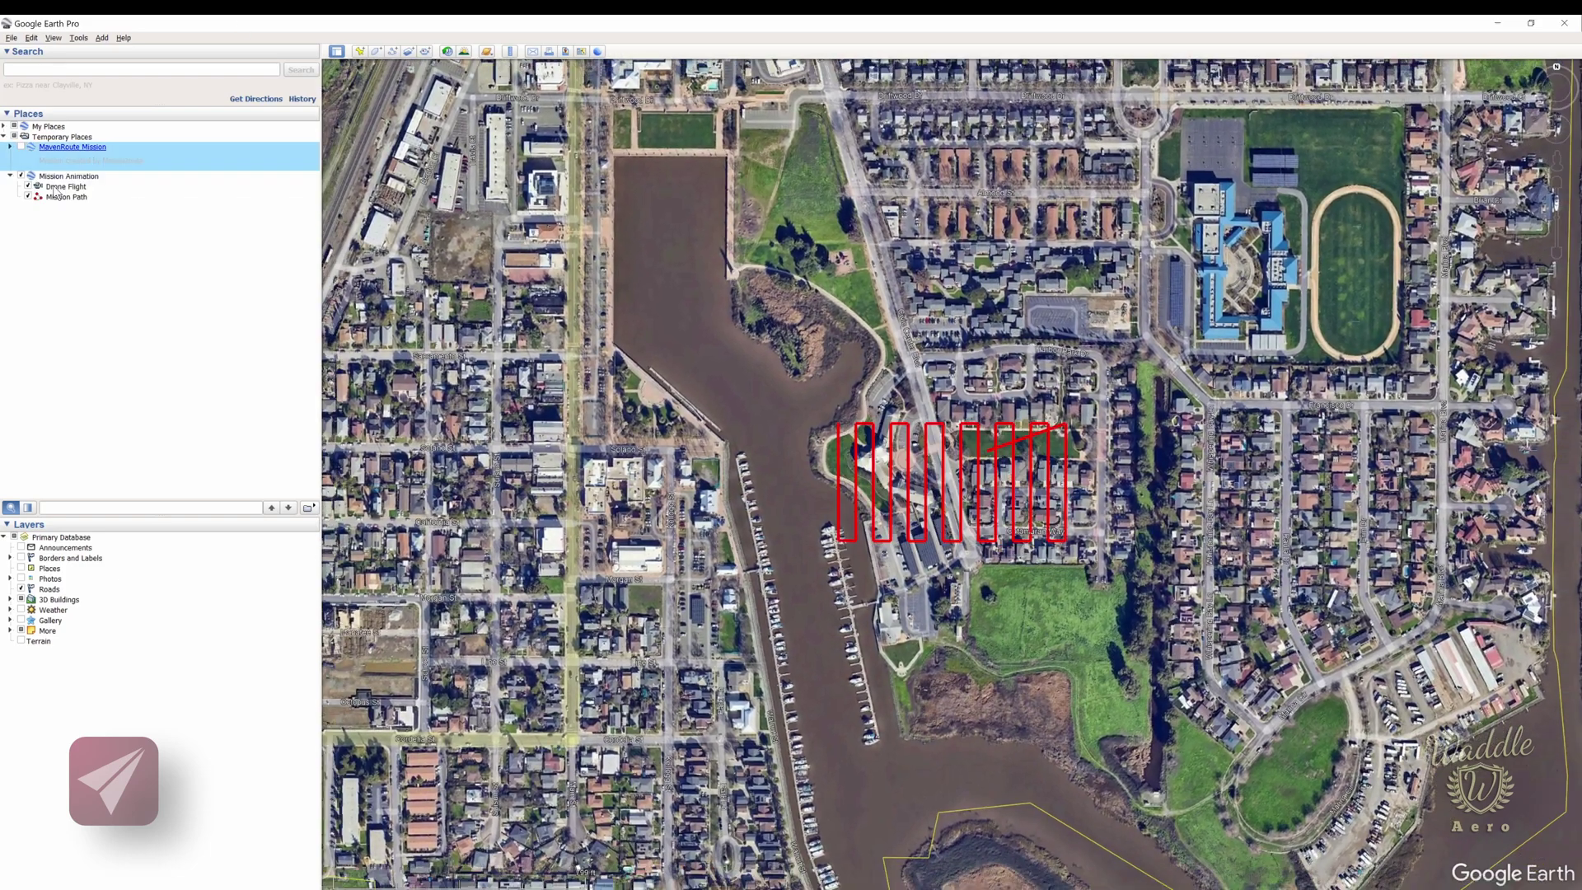
Select the Drone Flight place in Google Earth Pro to play the mission.
click(56, 187)
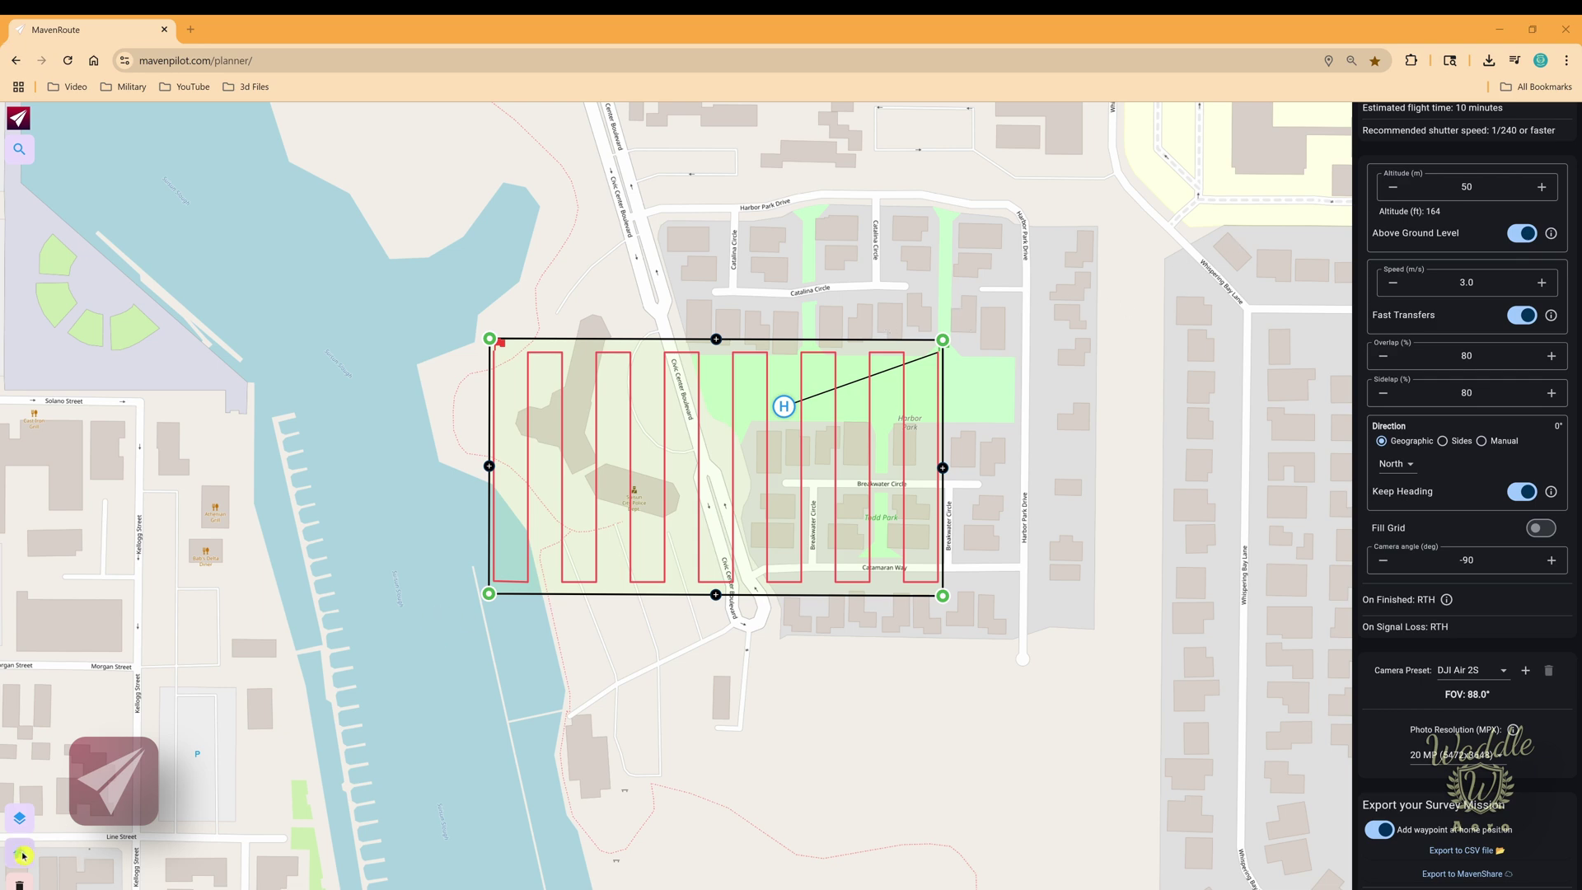
Delete the survey mission and zoom the map in on the Bloom peninsula on Clear Lake.
click(19, 881)
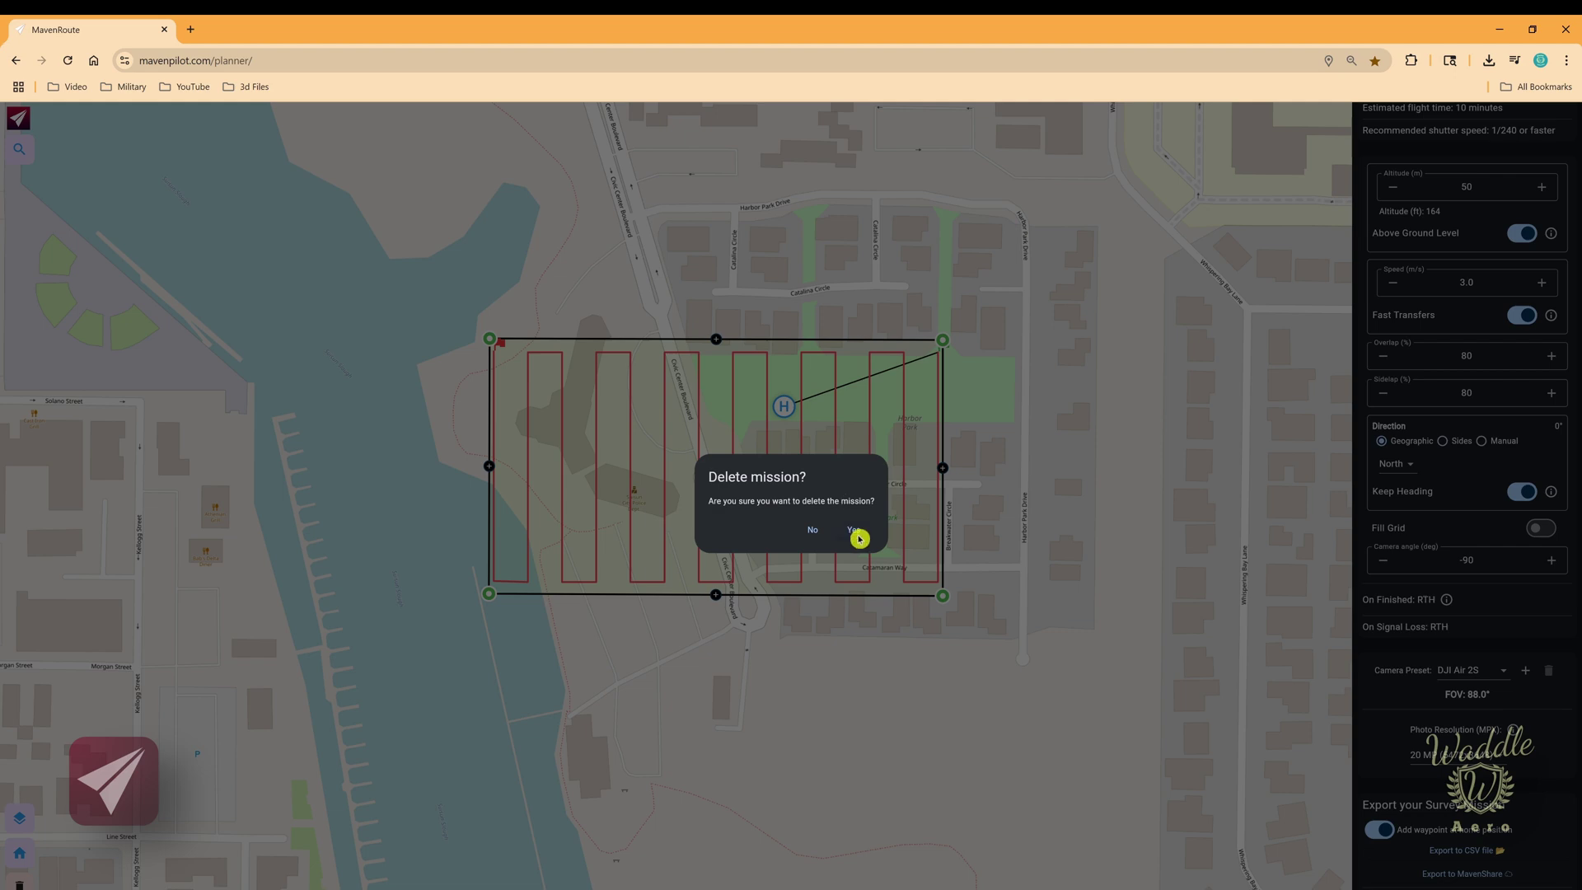
click(855, 531)
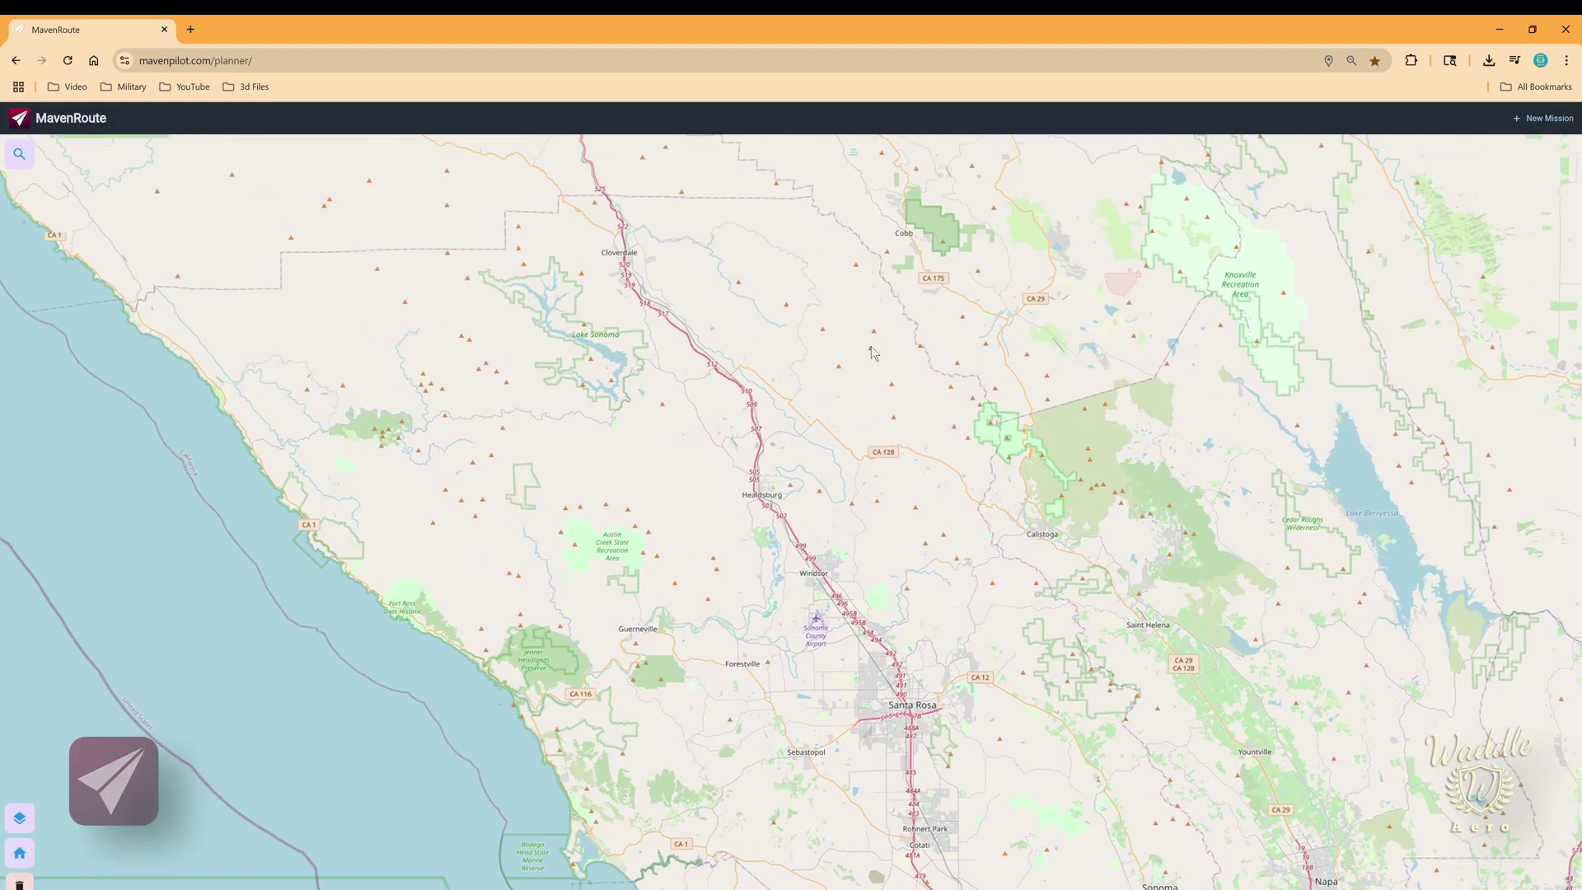
drag(766, 254, 847, 556)
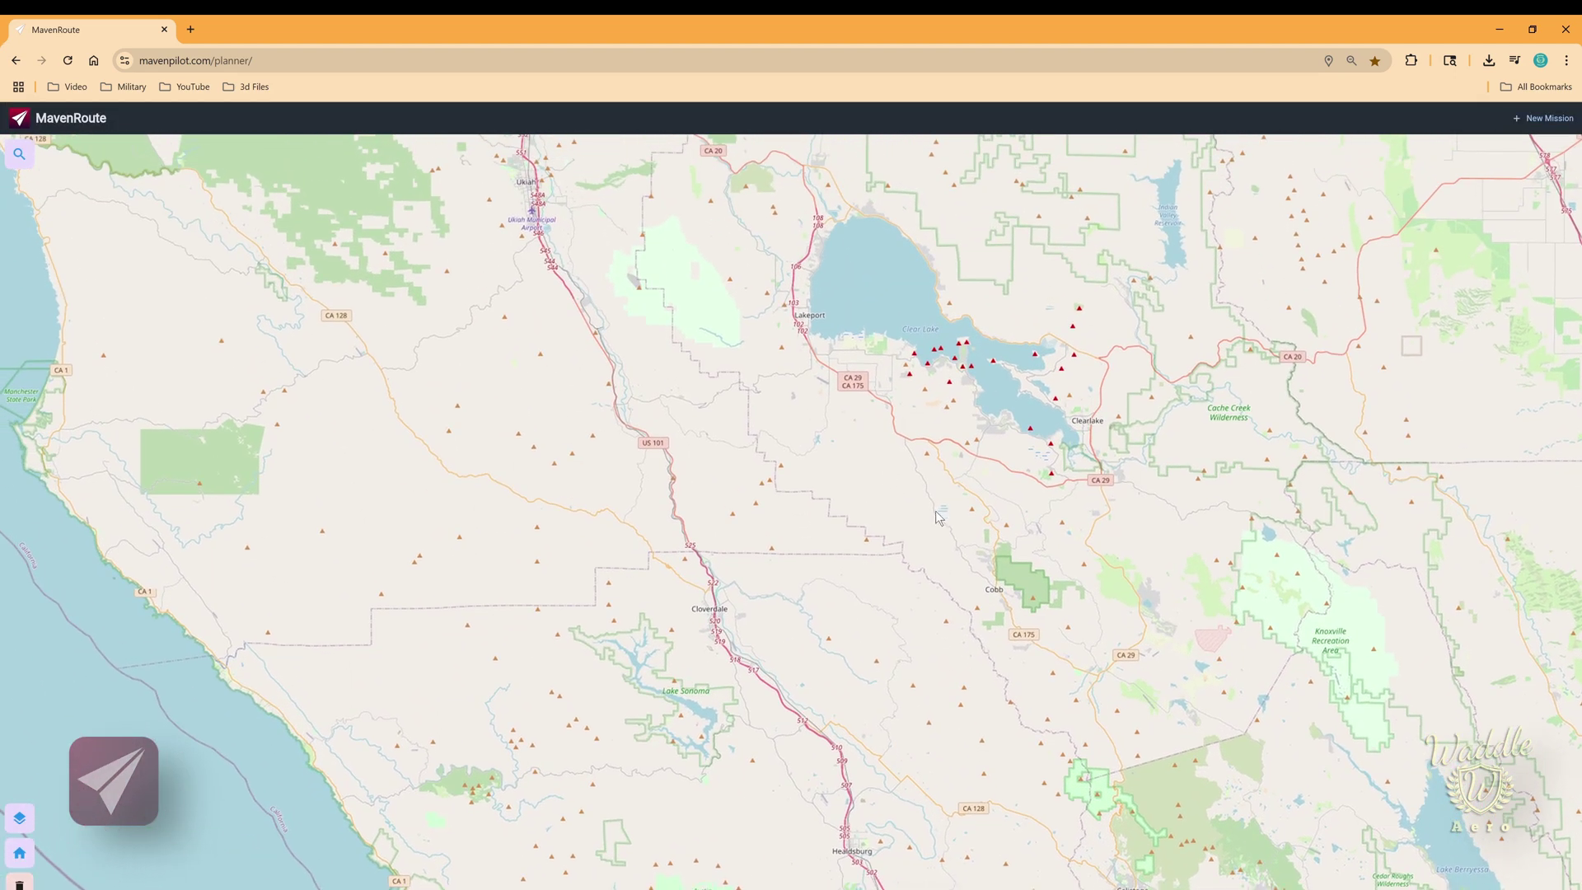
scroll(993, 412, up, 3)
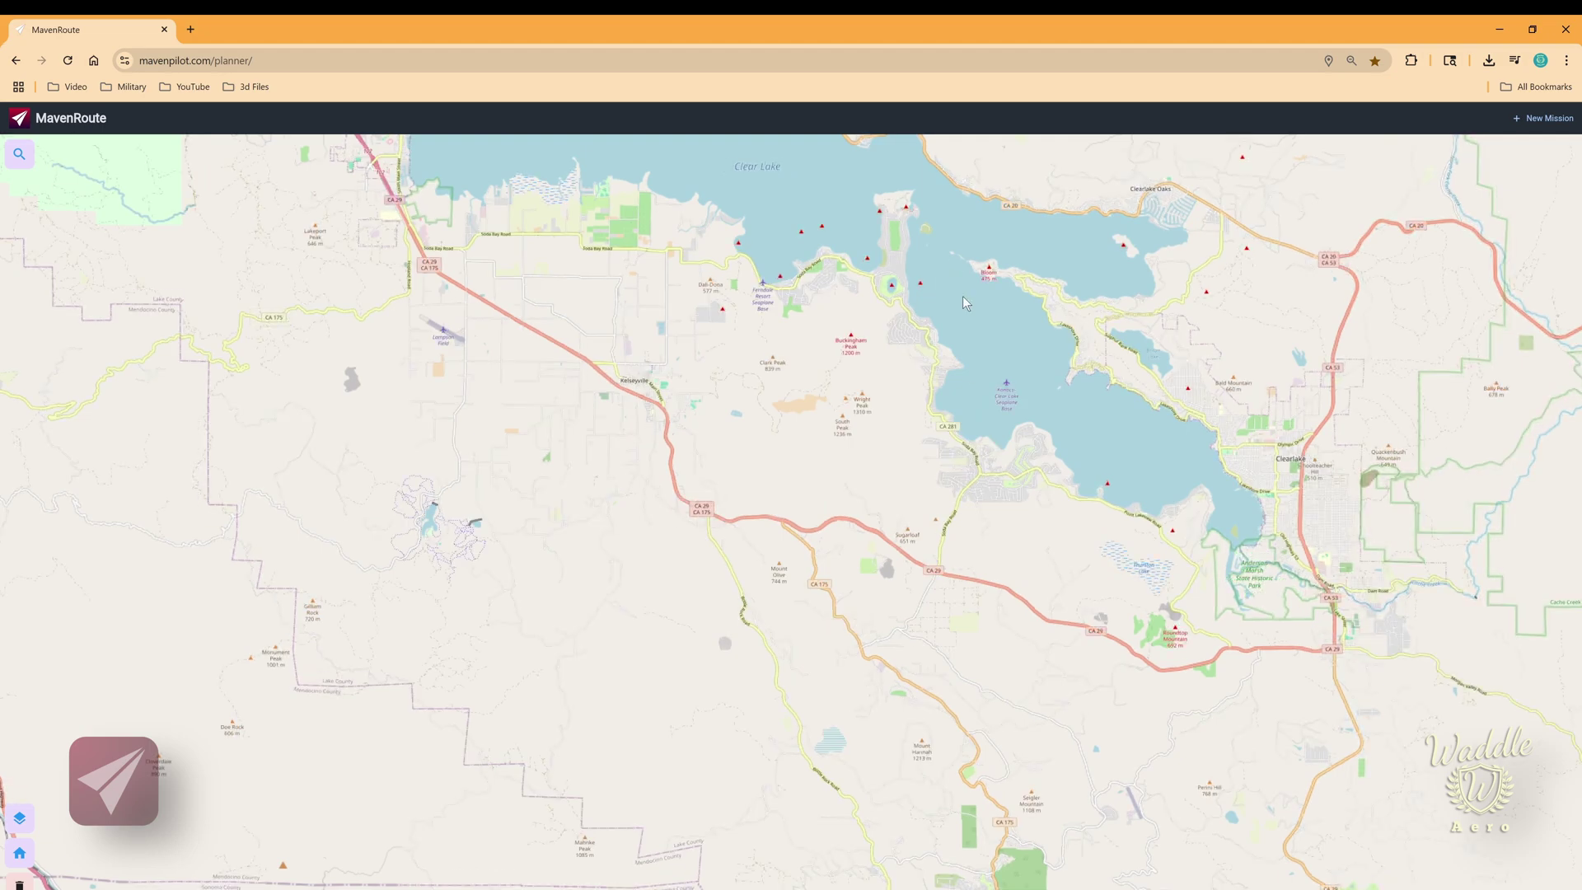
drag(964, 298, 928, 379)
scroll(936, 374, up, 3)
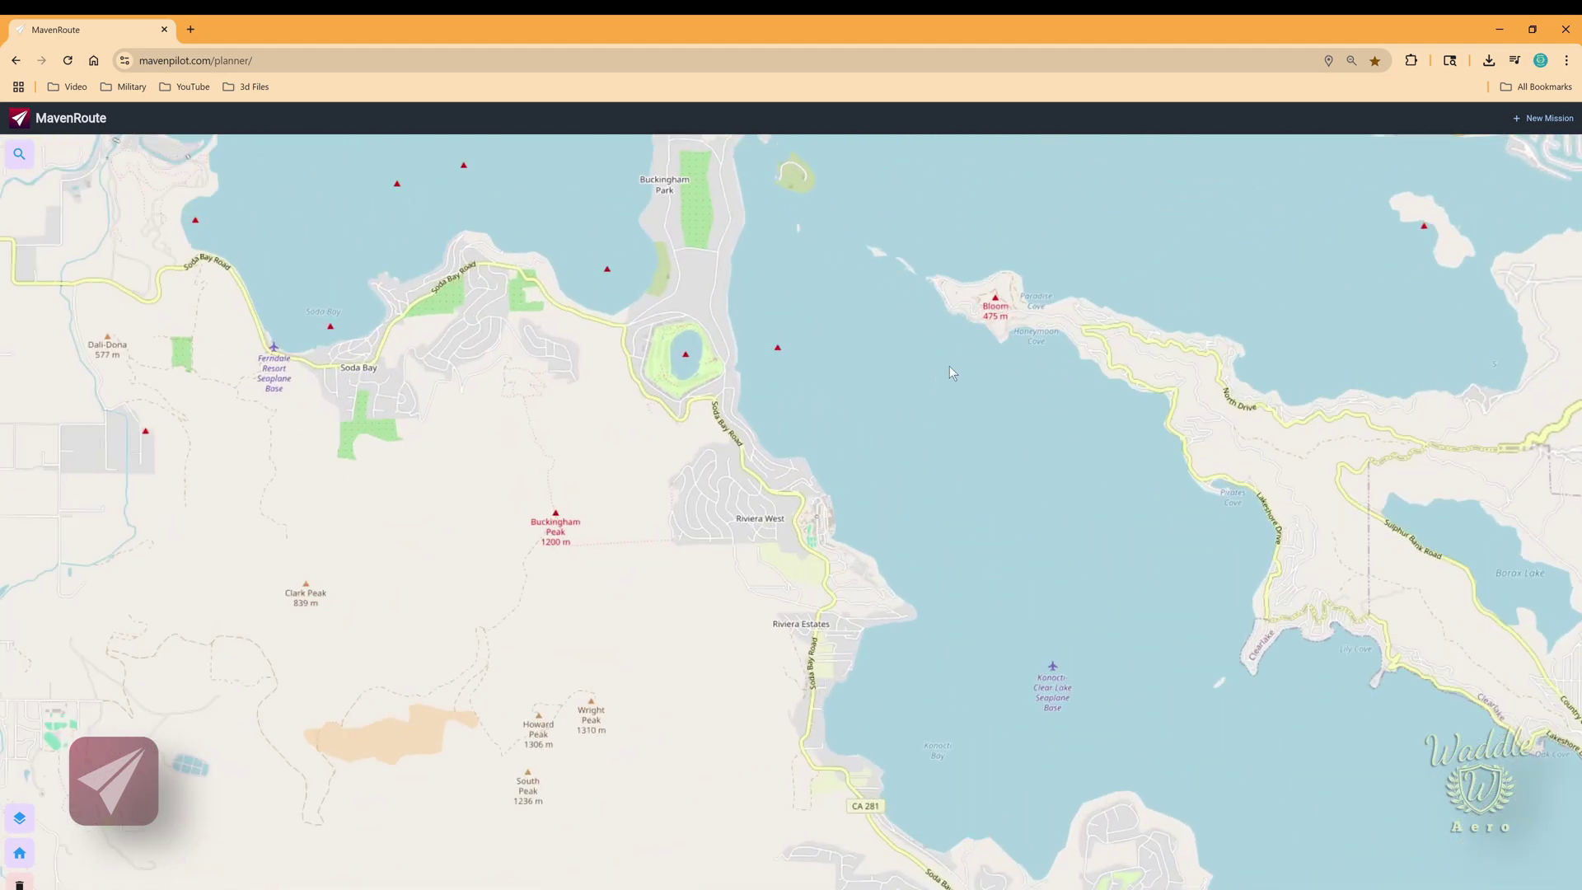
scroll(951, 372, up, 3)
click(1540, 117)
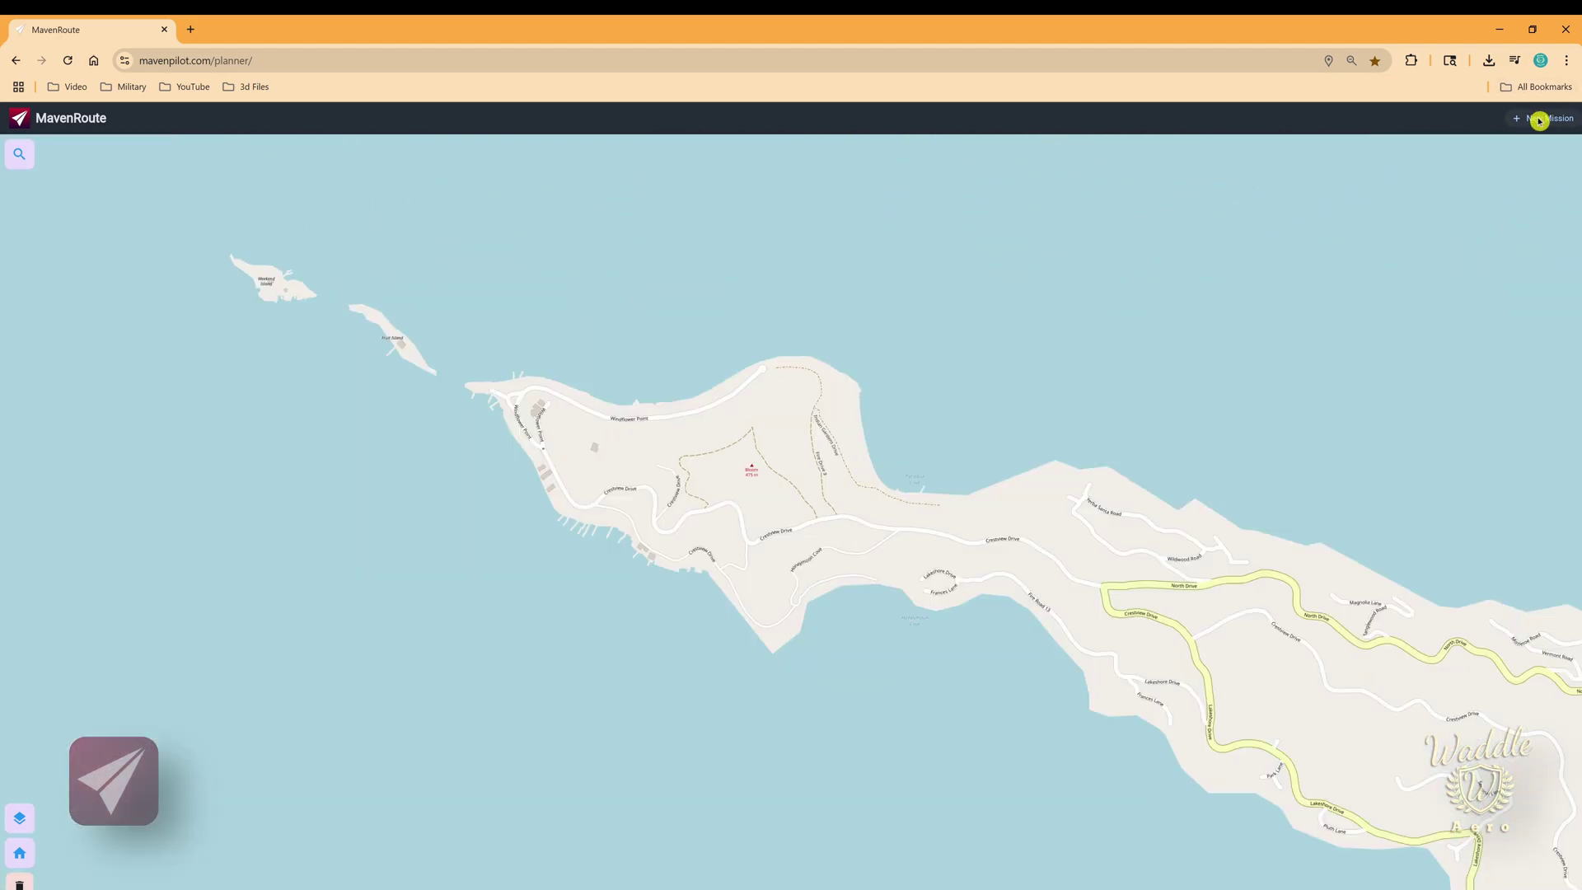
Create a new photogrammetry grid stretched over the Clear Lake peninsula hilltop and export it to MavenShare.
click(1500, 215)
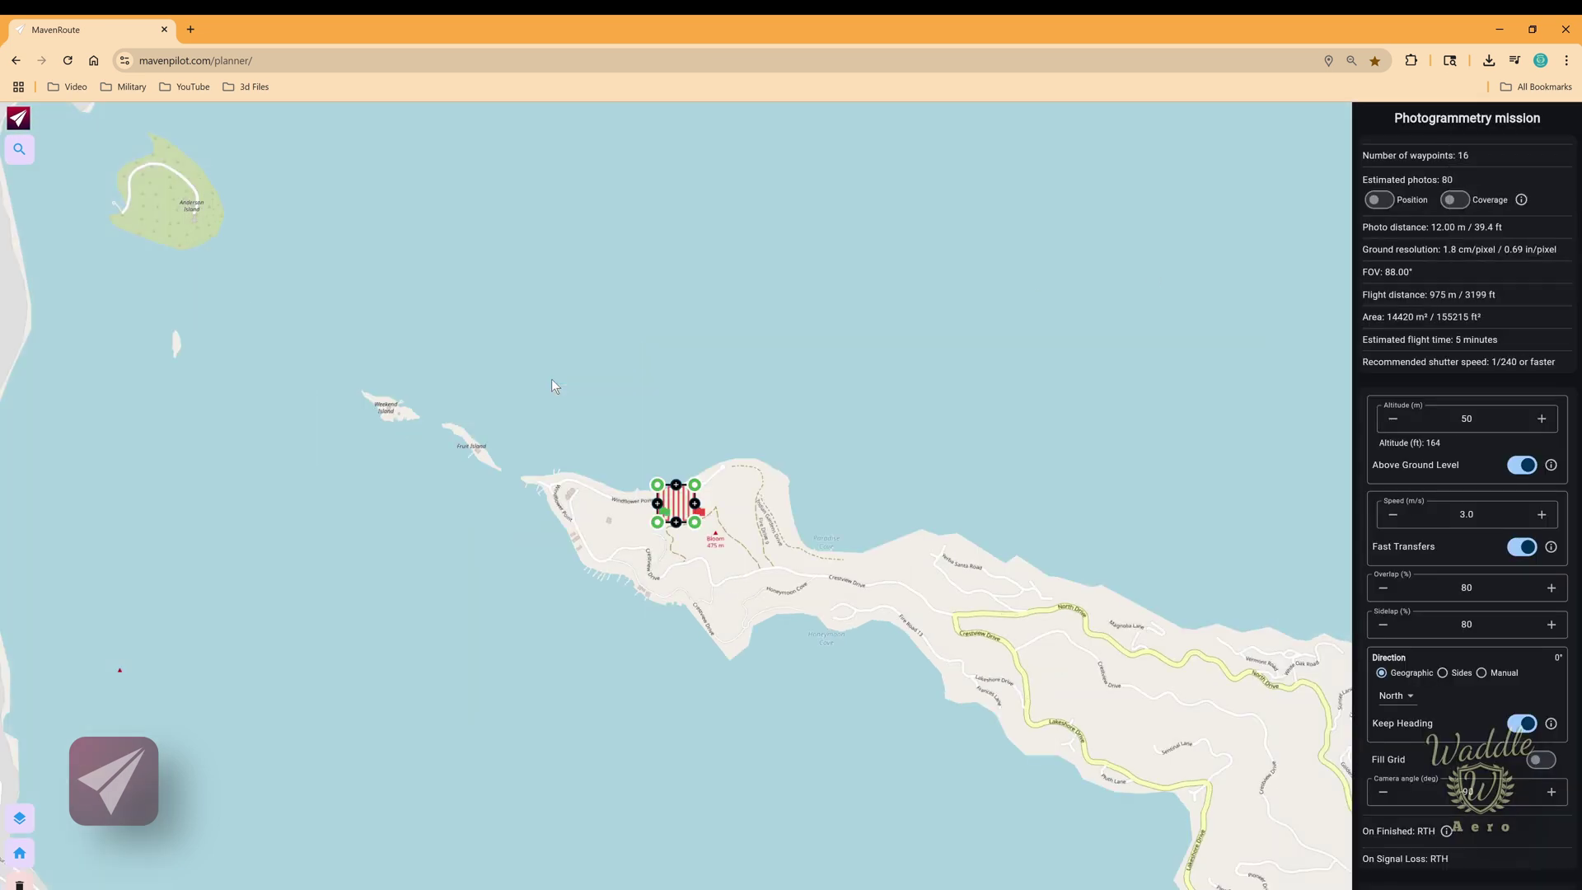
scroll(875, 512, up, 3)
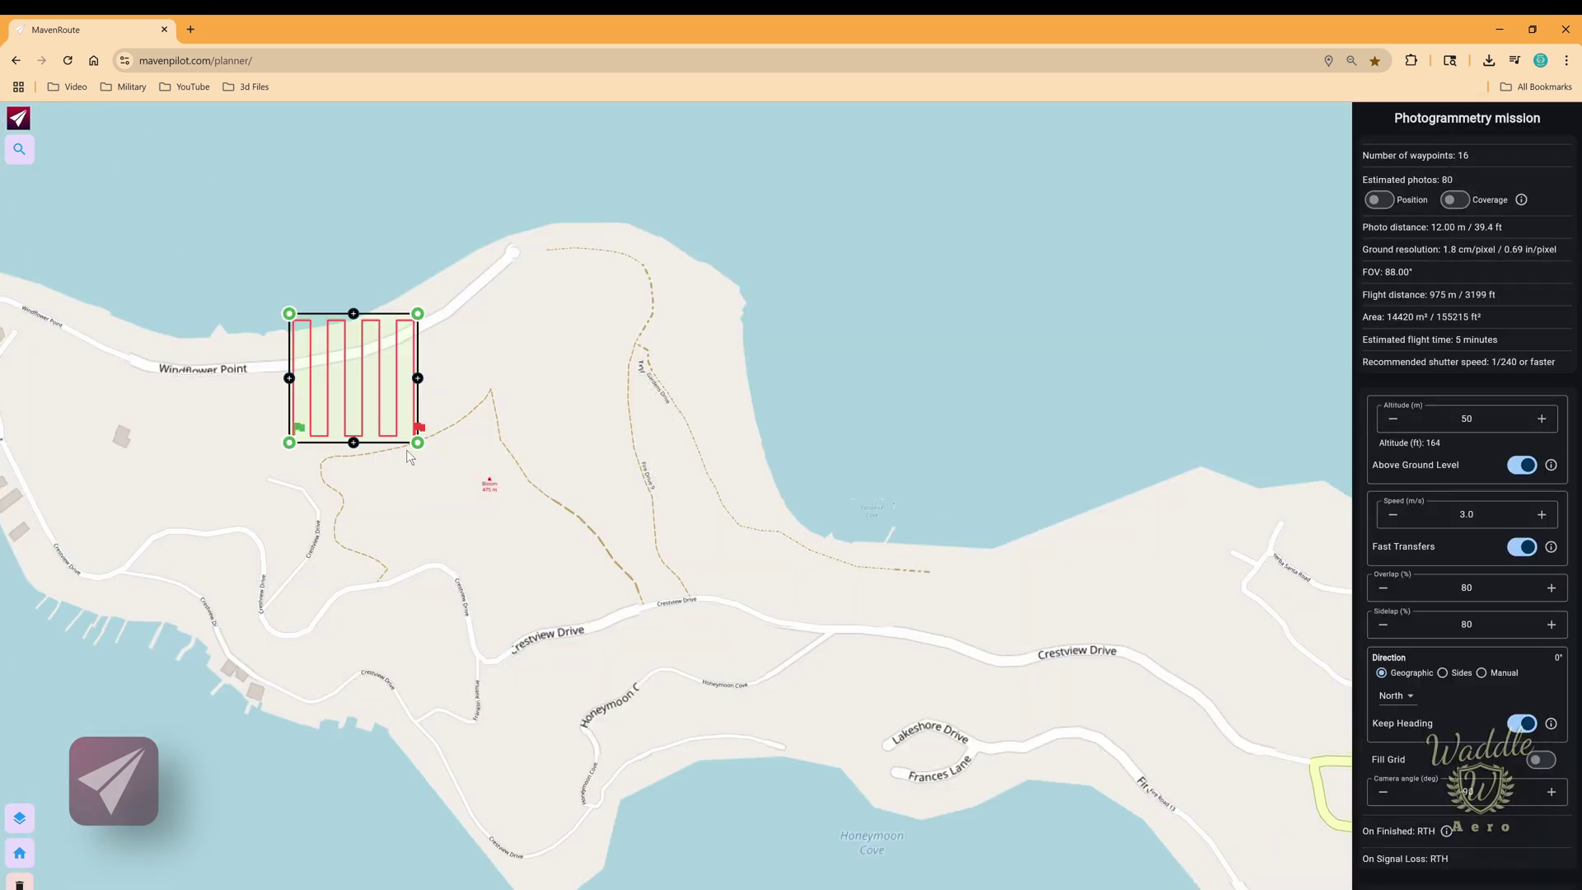
drag(417, 443, 582, 582)
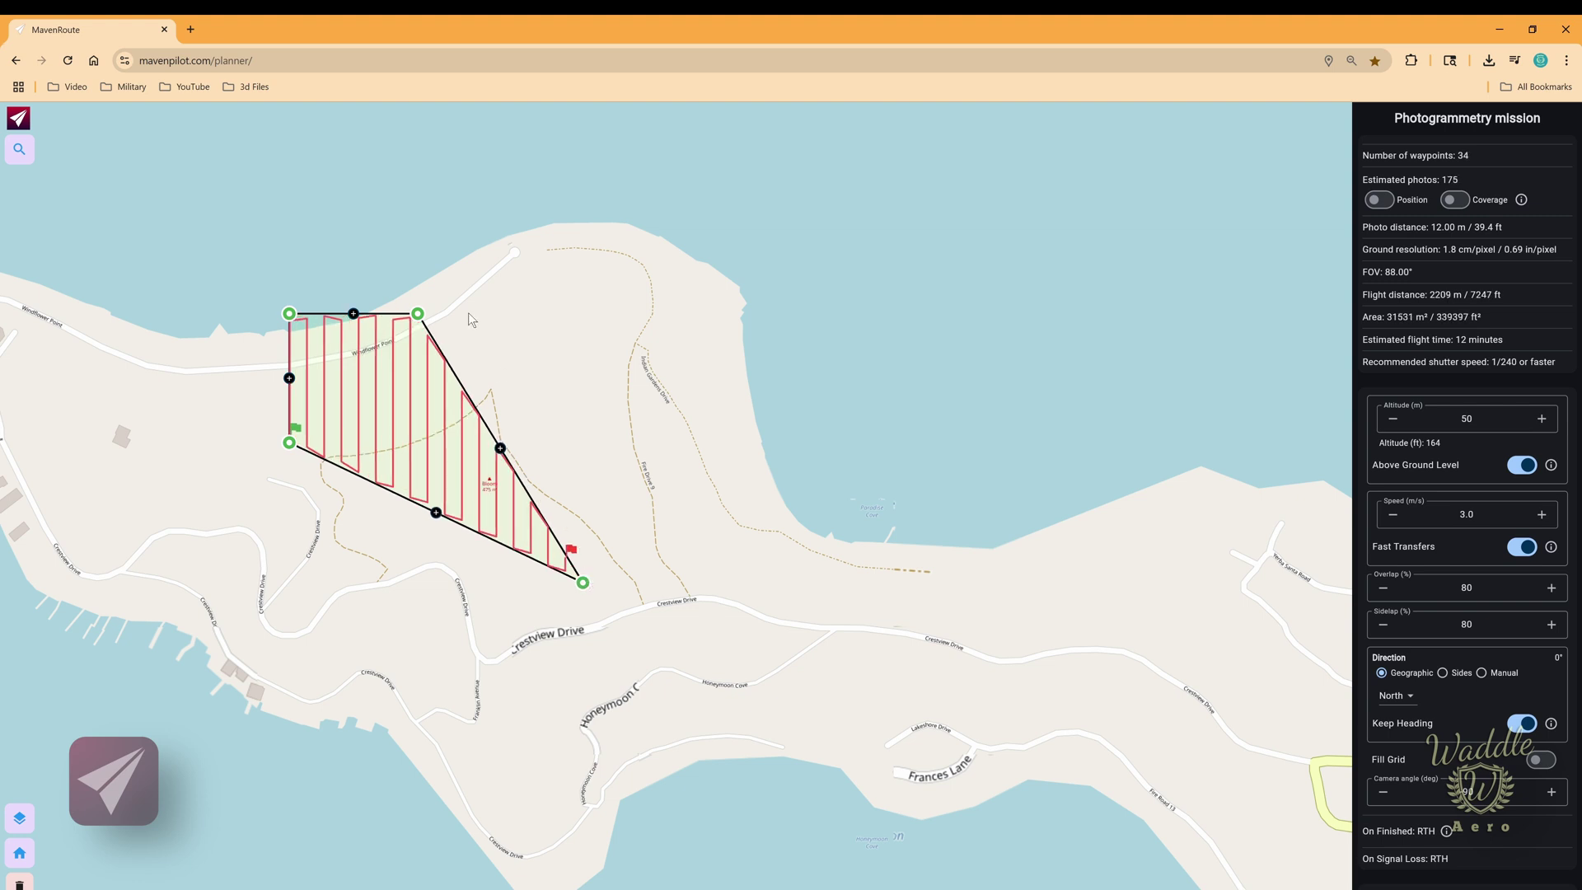
drag(421, 319, 600, 341)
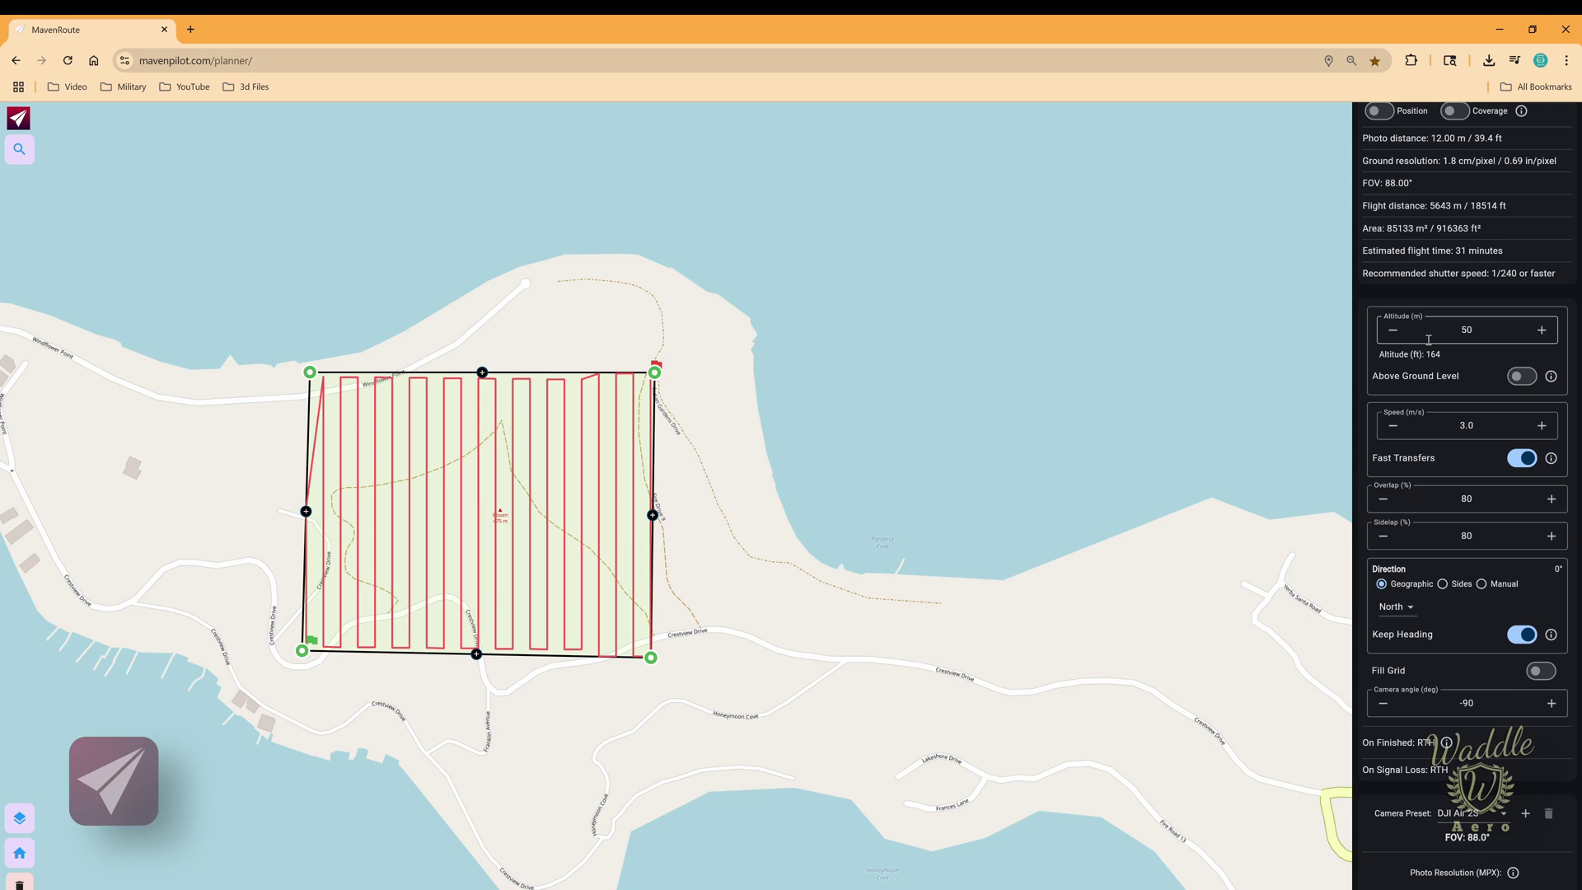
scroll(1427, 340, down, 3)
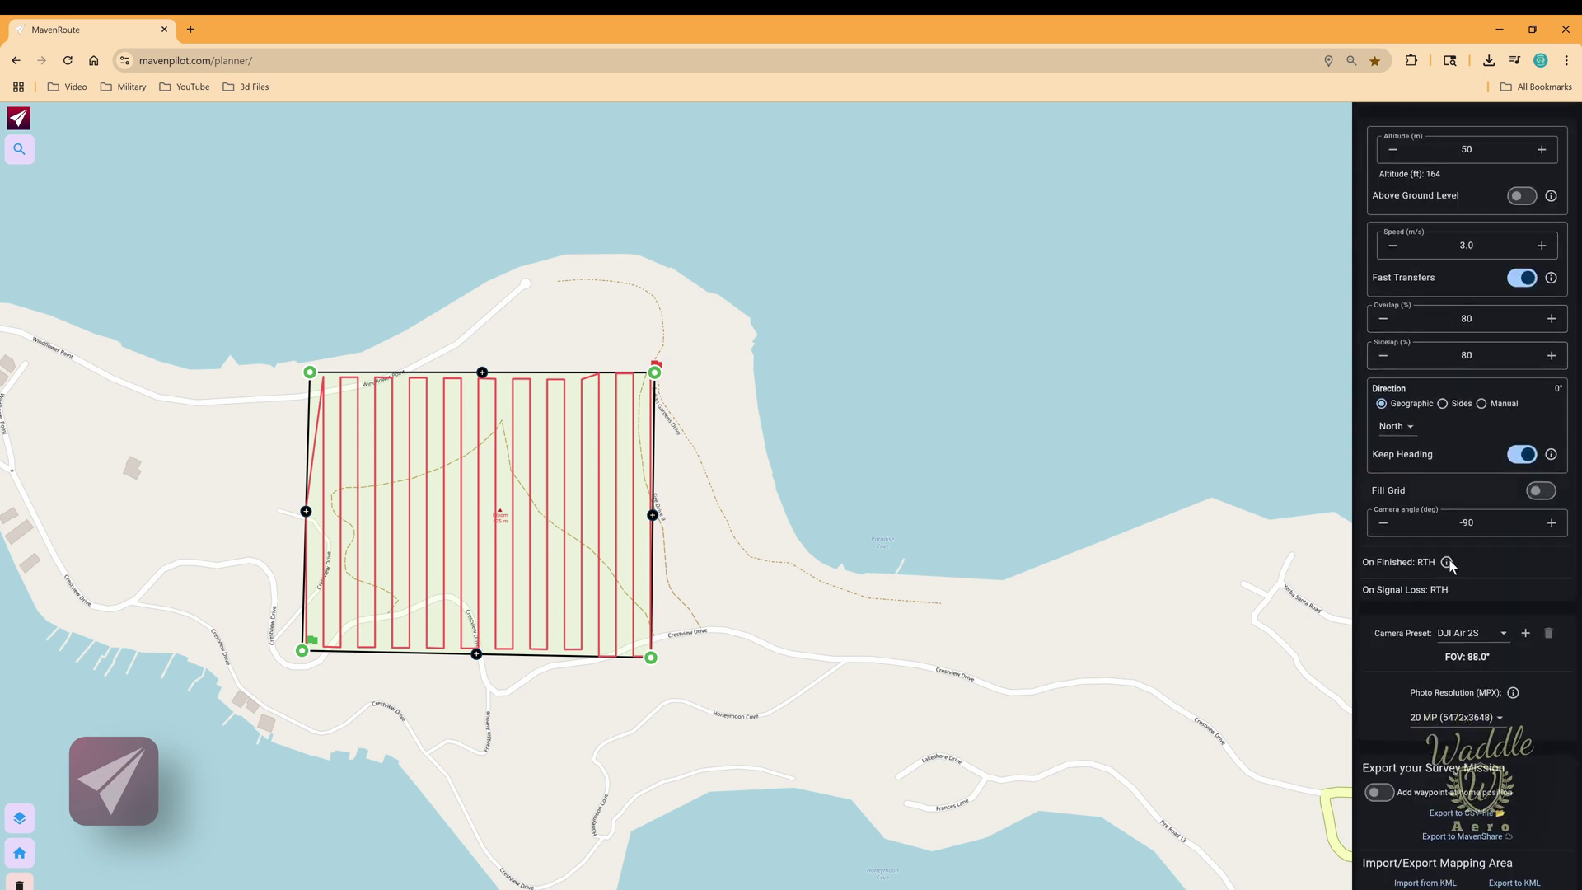
click(1463, 837)
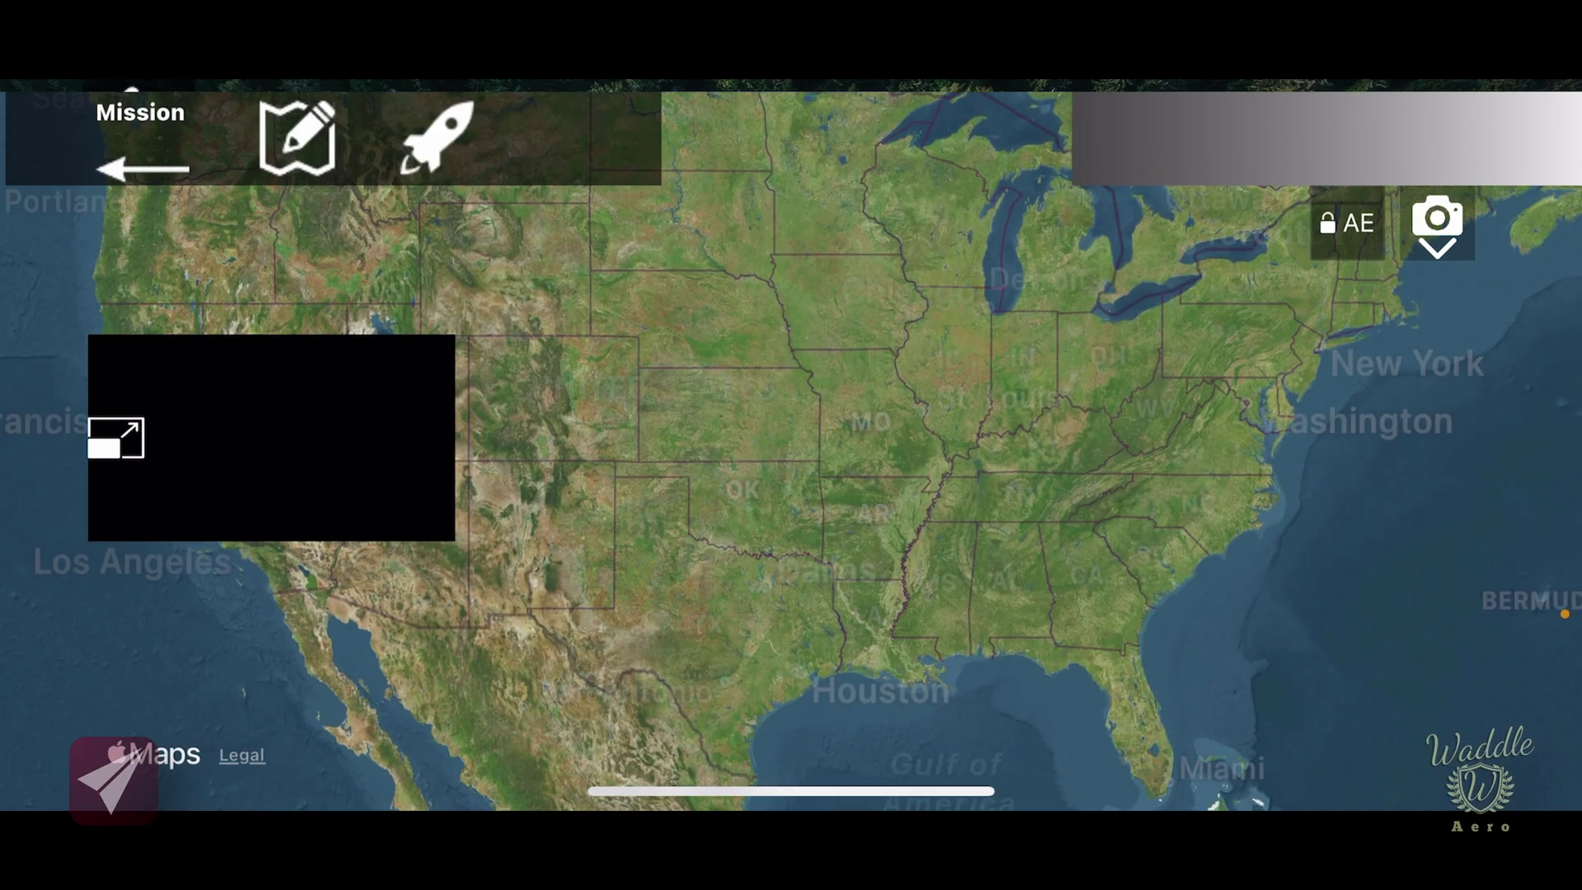
Import the Clear Lake survey into Maven by entering its MavenShare sharing code, then preview it.
click(296, 136)
click(1200, 429)
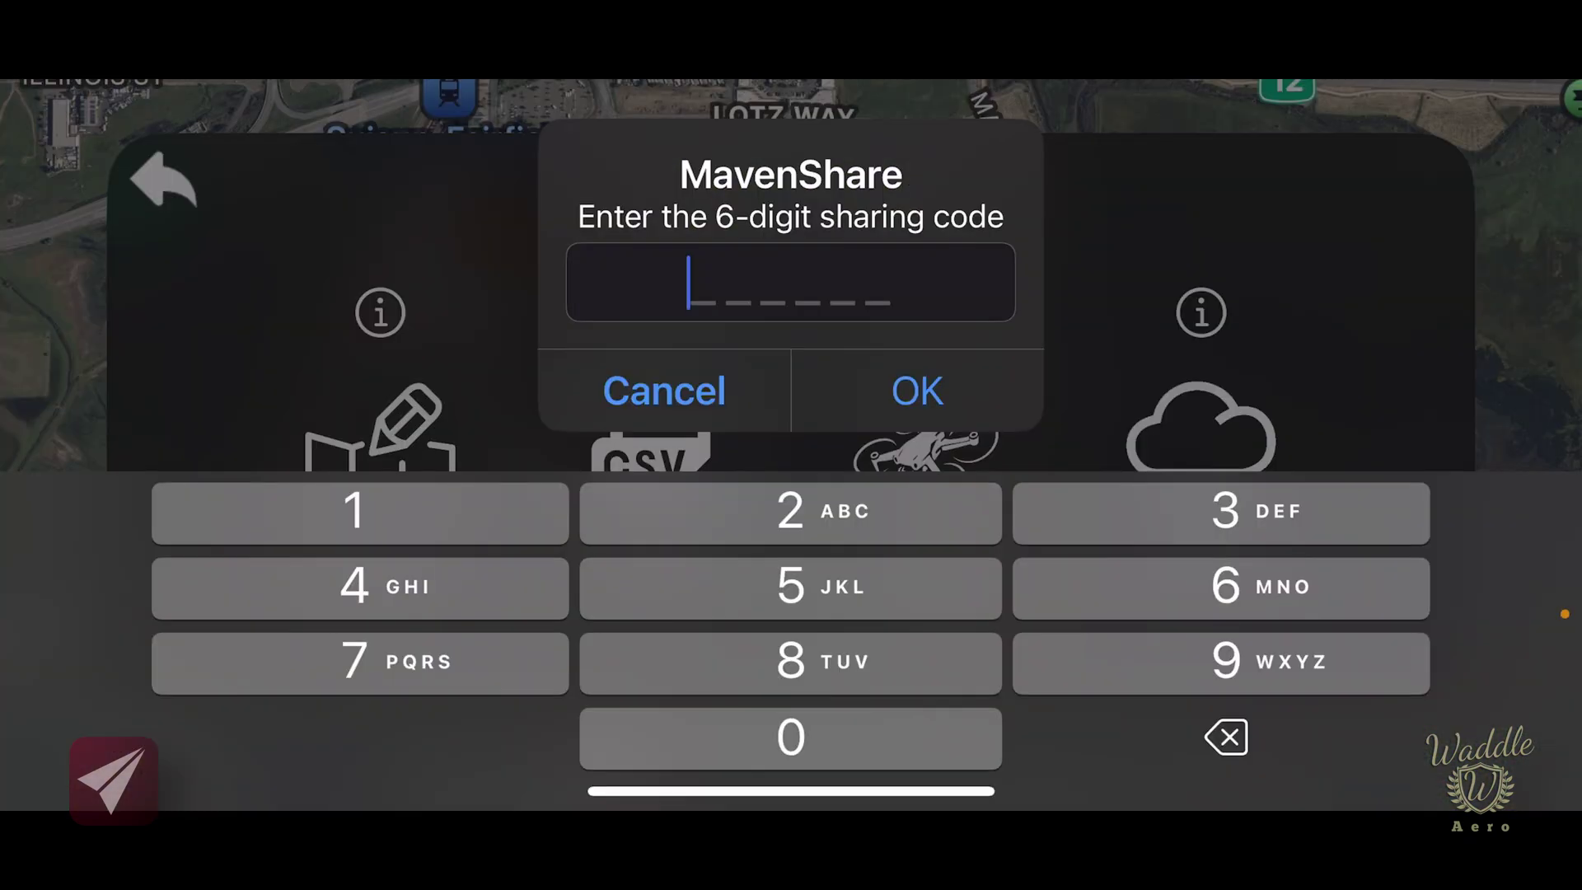
text(485258)
click(916, 390)
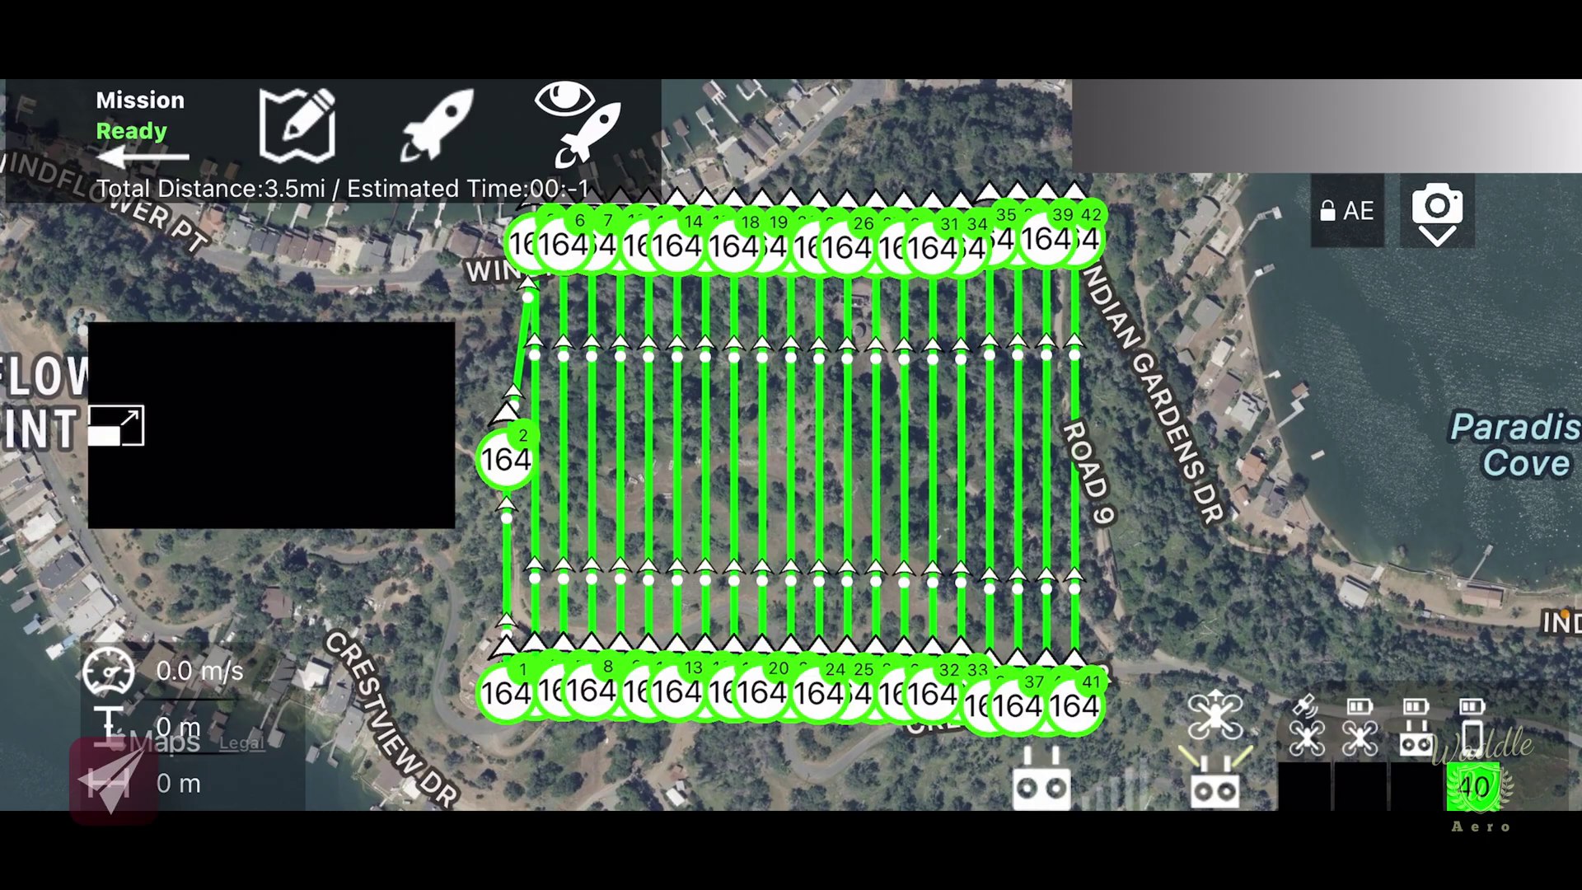
click(578, 125)
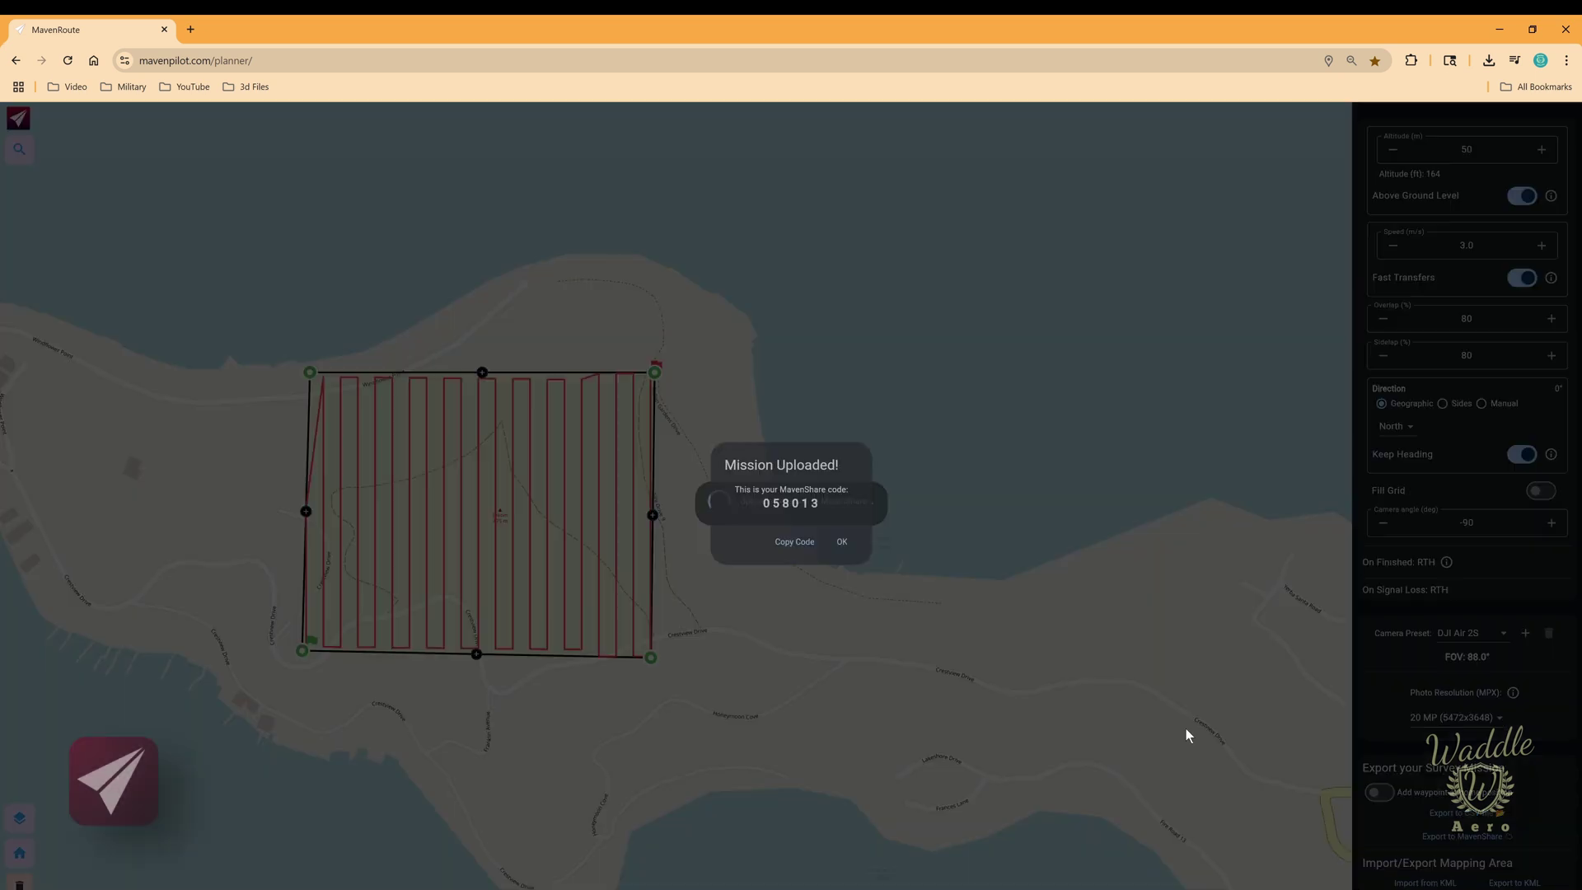
Re-export the survey with AGL altitude to MavenShare and begin entering the new sharing code in Maven.
click(1462, 836)
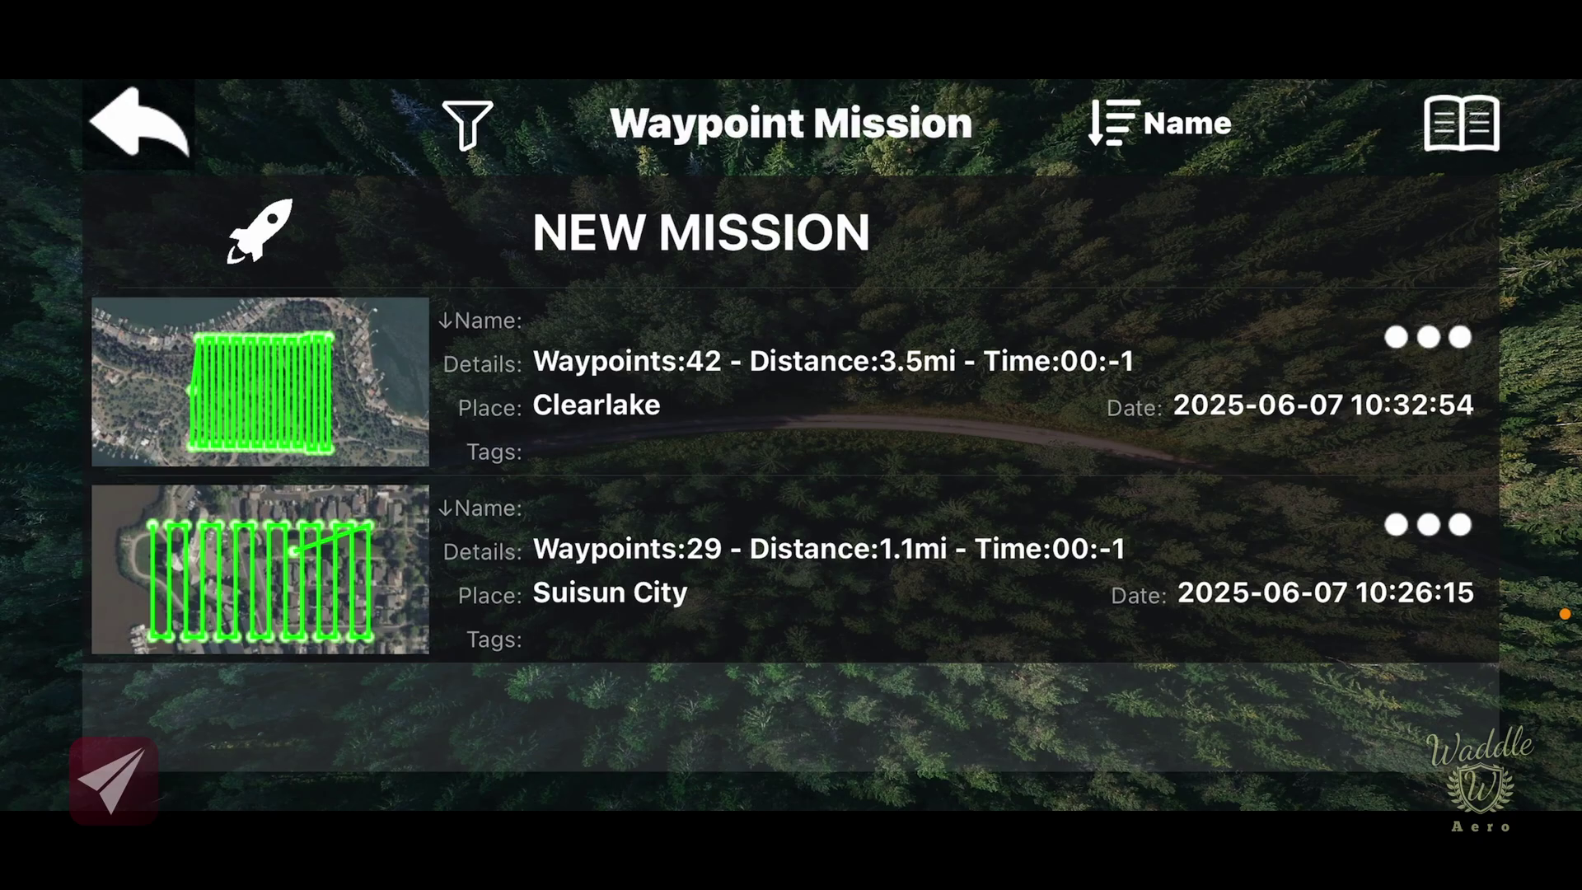
click(701, 232)
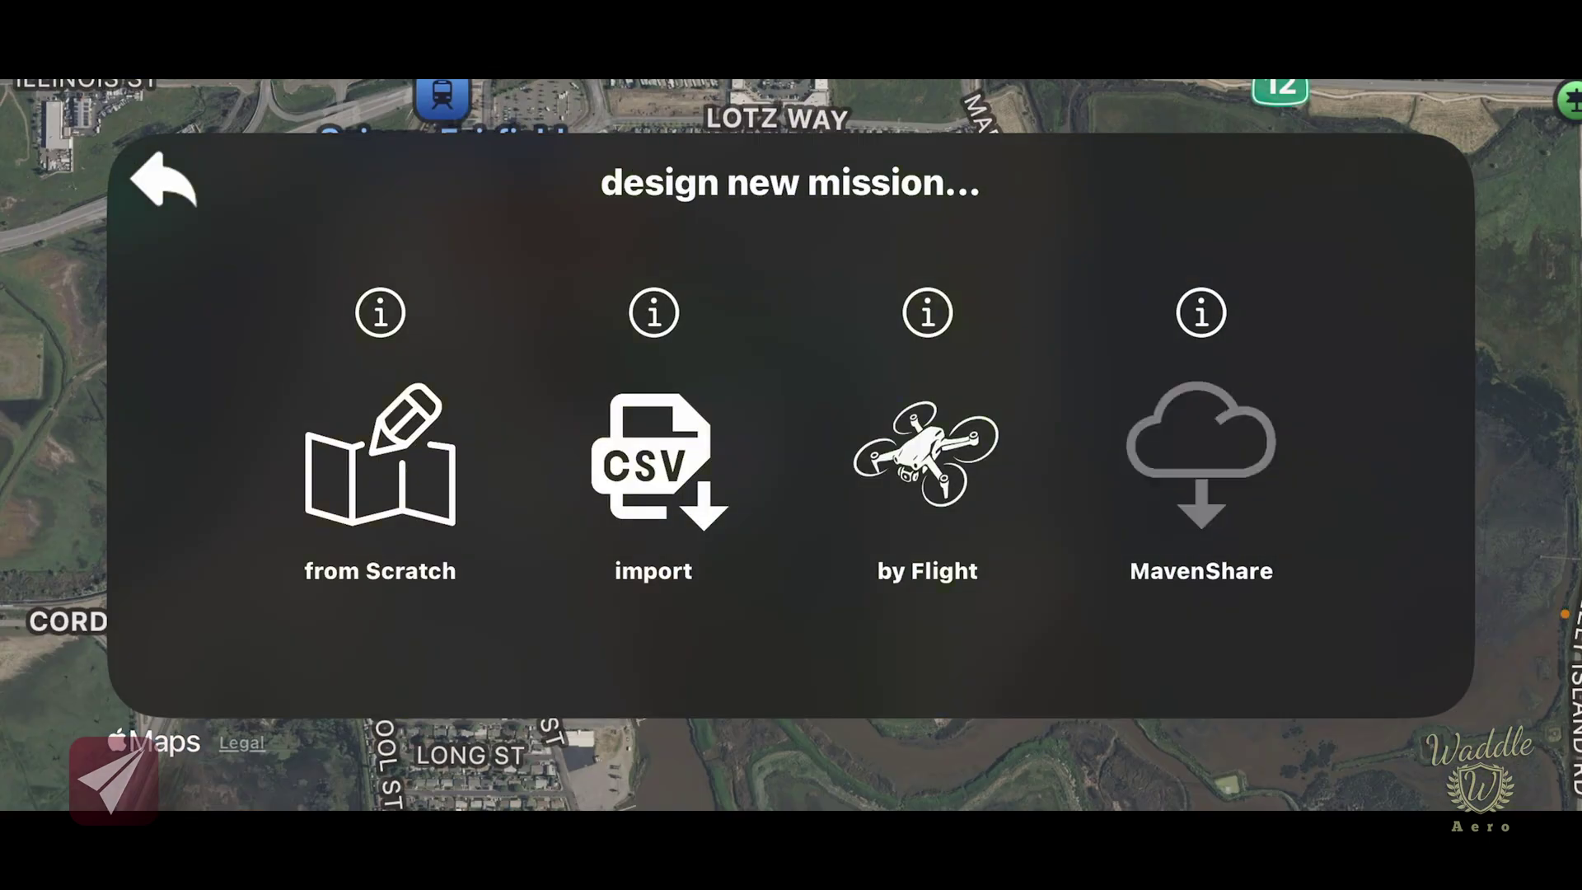
click(1201, 453)
text(858)
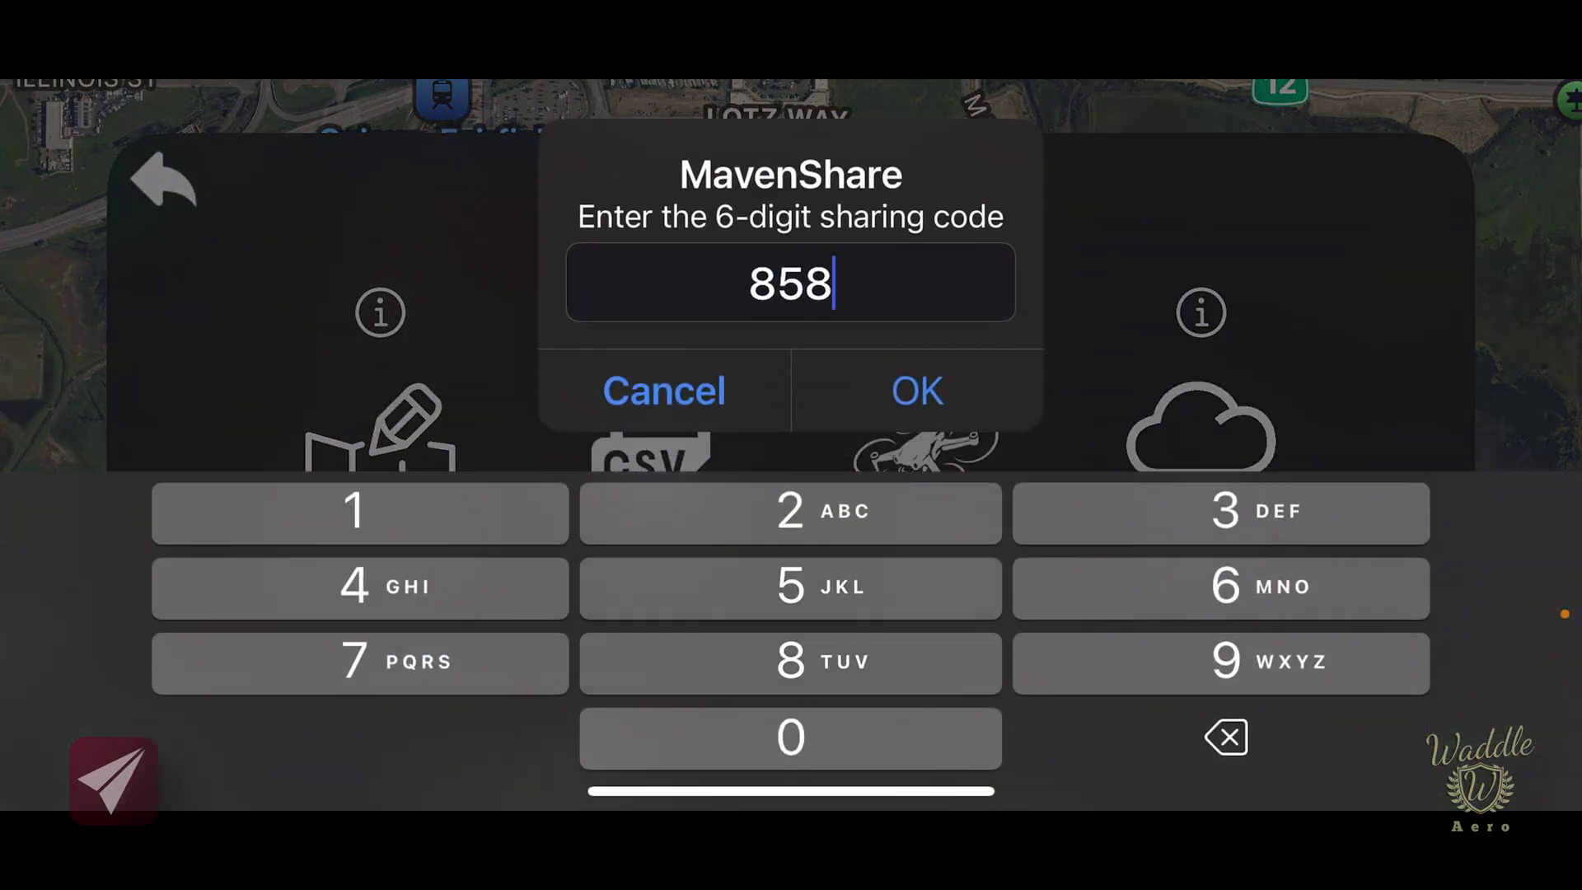
text(13)
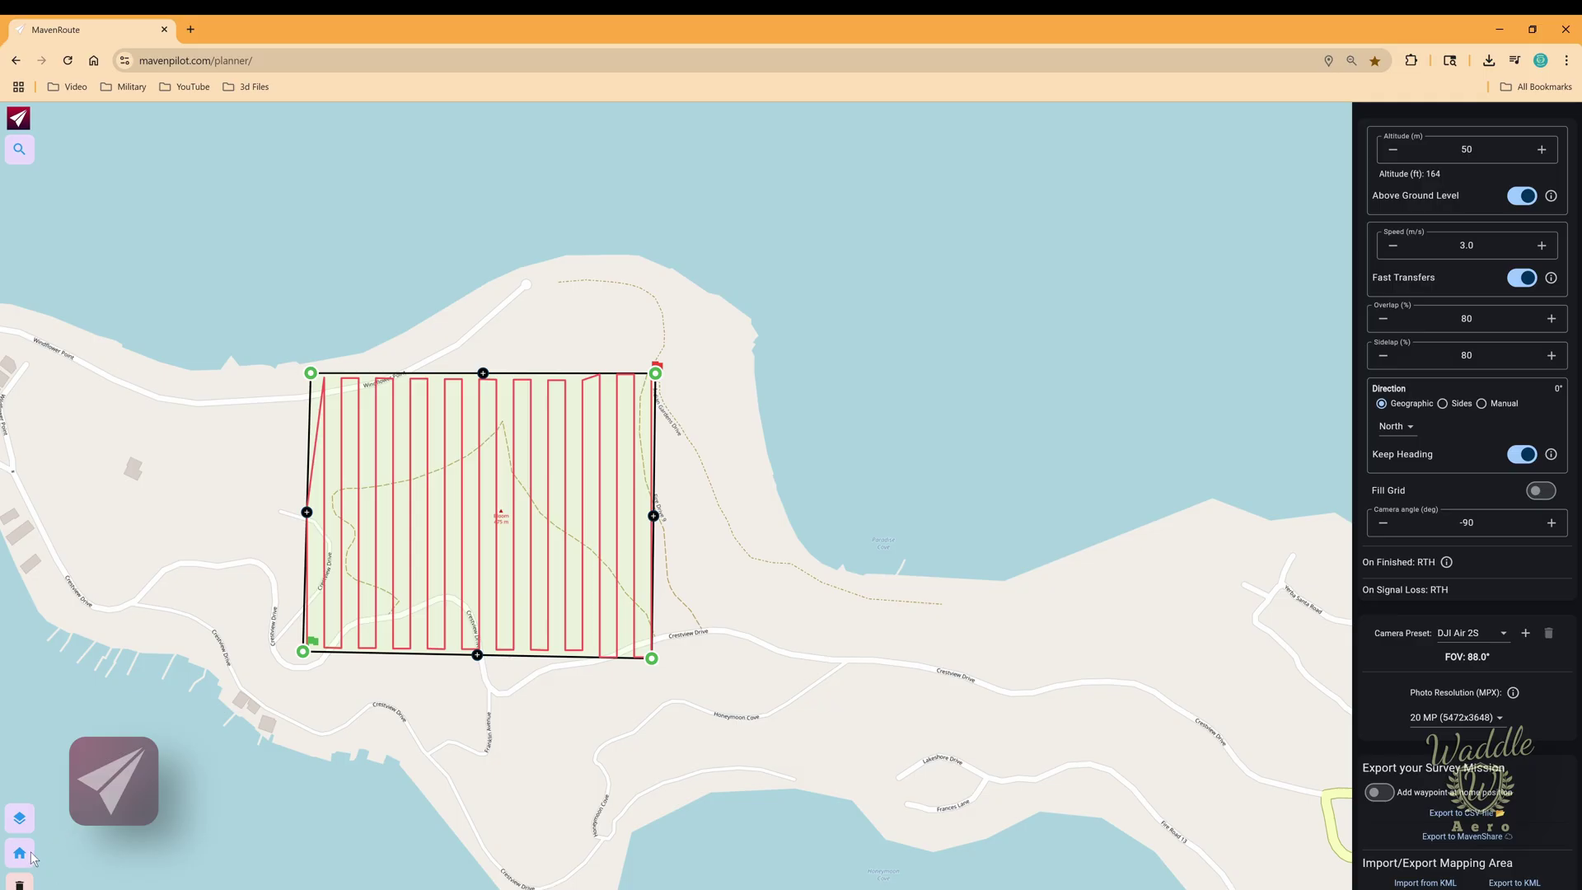
Add a home point to the Clear Lake mission, re-export it, and start entering its code in Maven.
click(23, 853)
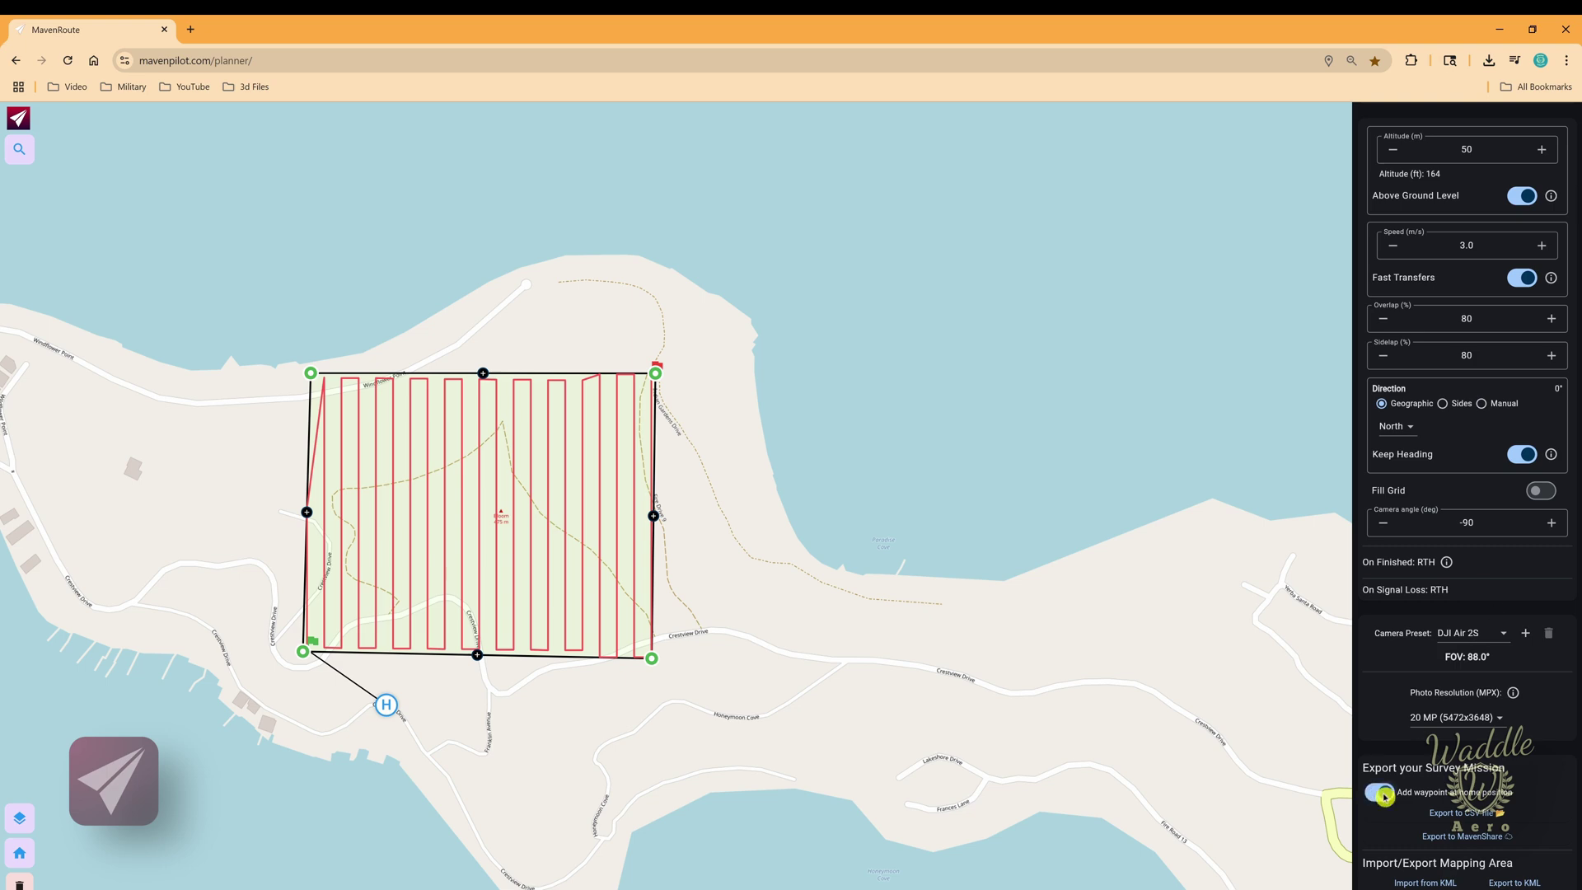
click(1463, 841)
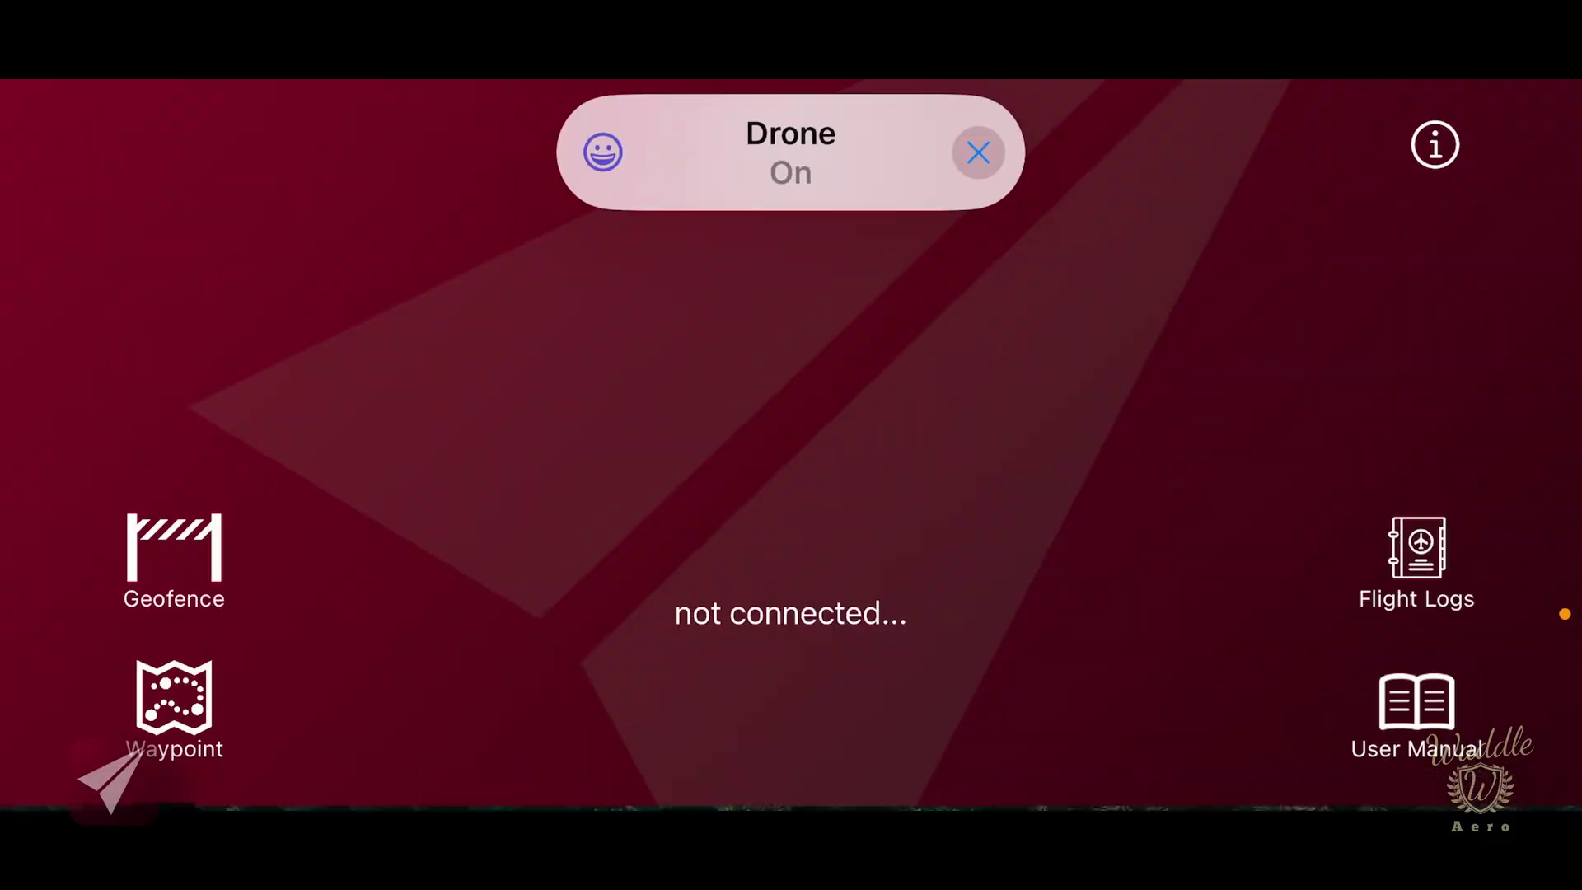
click(174, 700)
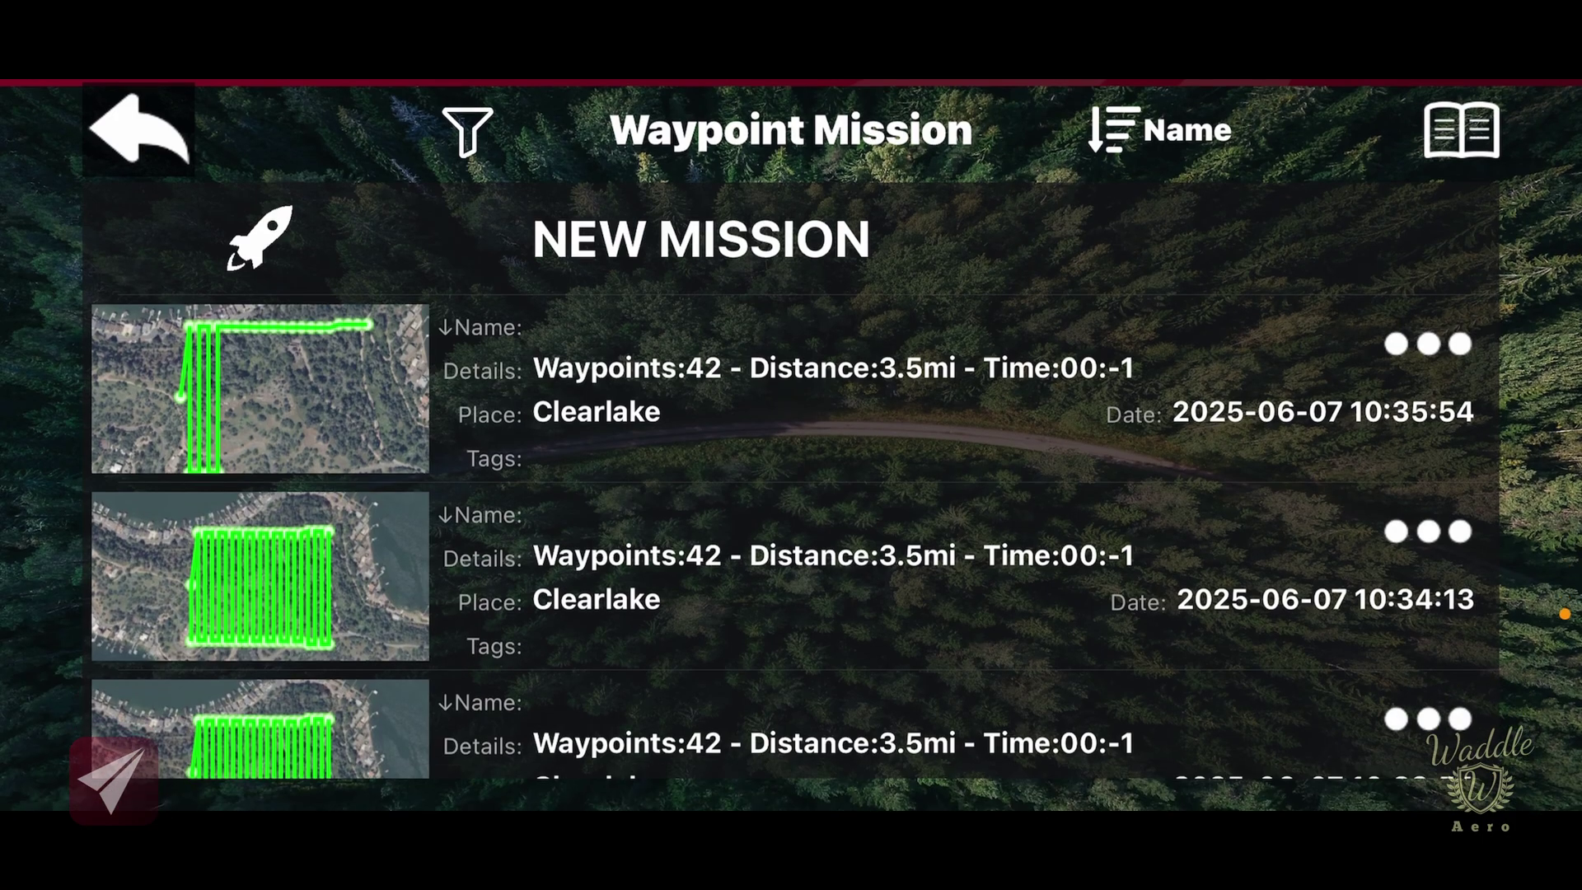
click(791, 233)
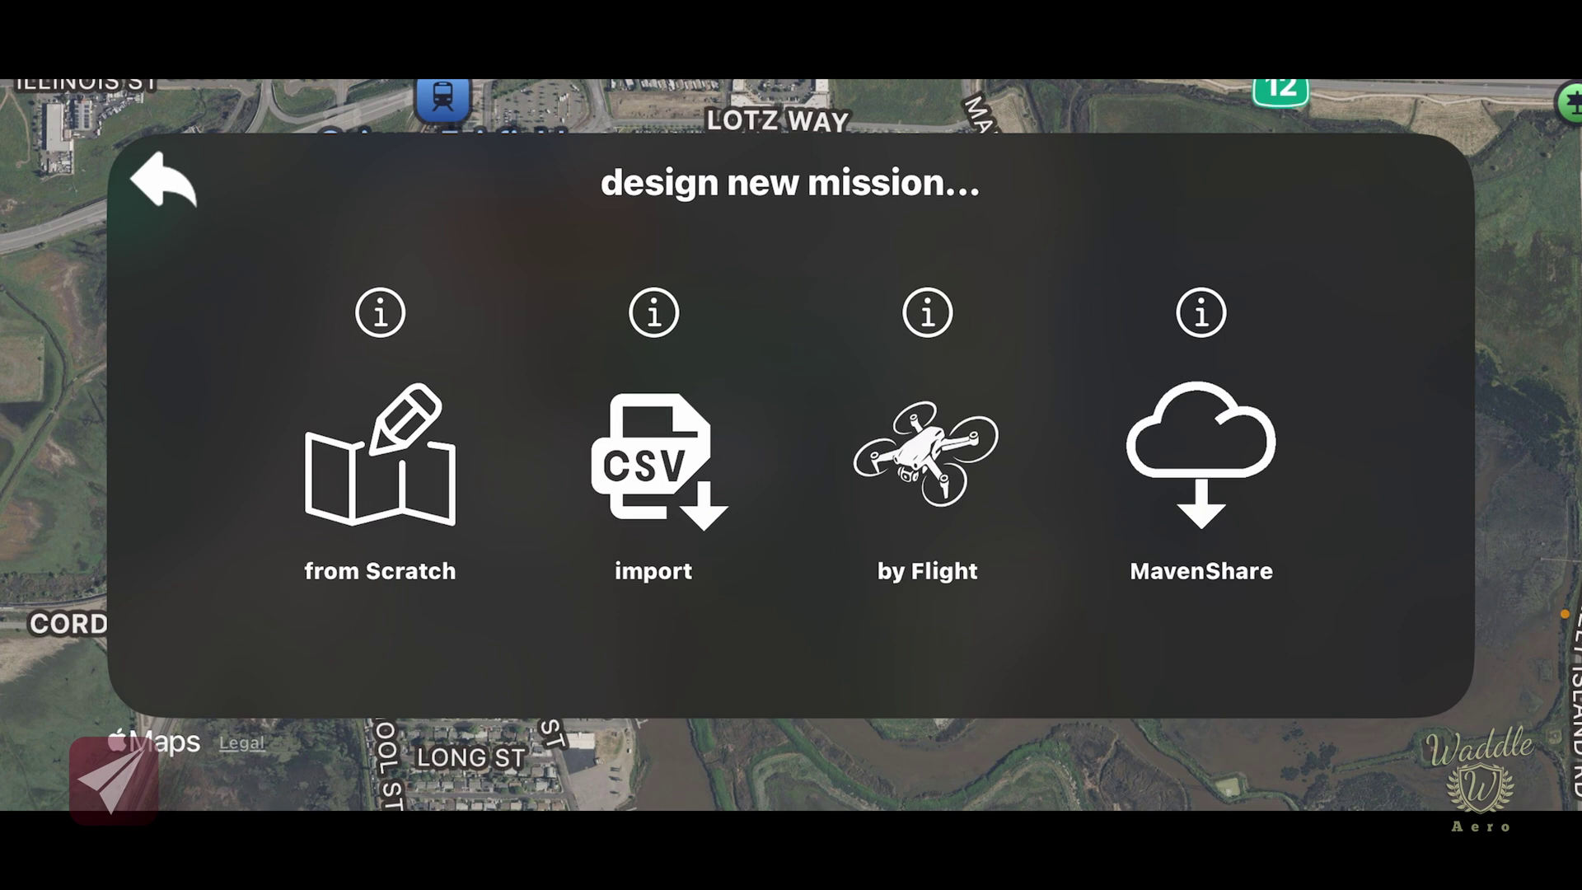
click(1201, 462)
text(155)
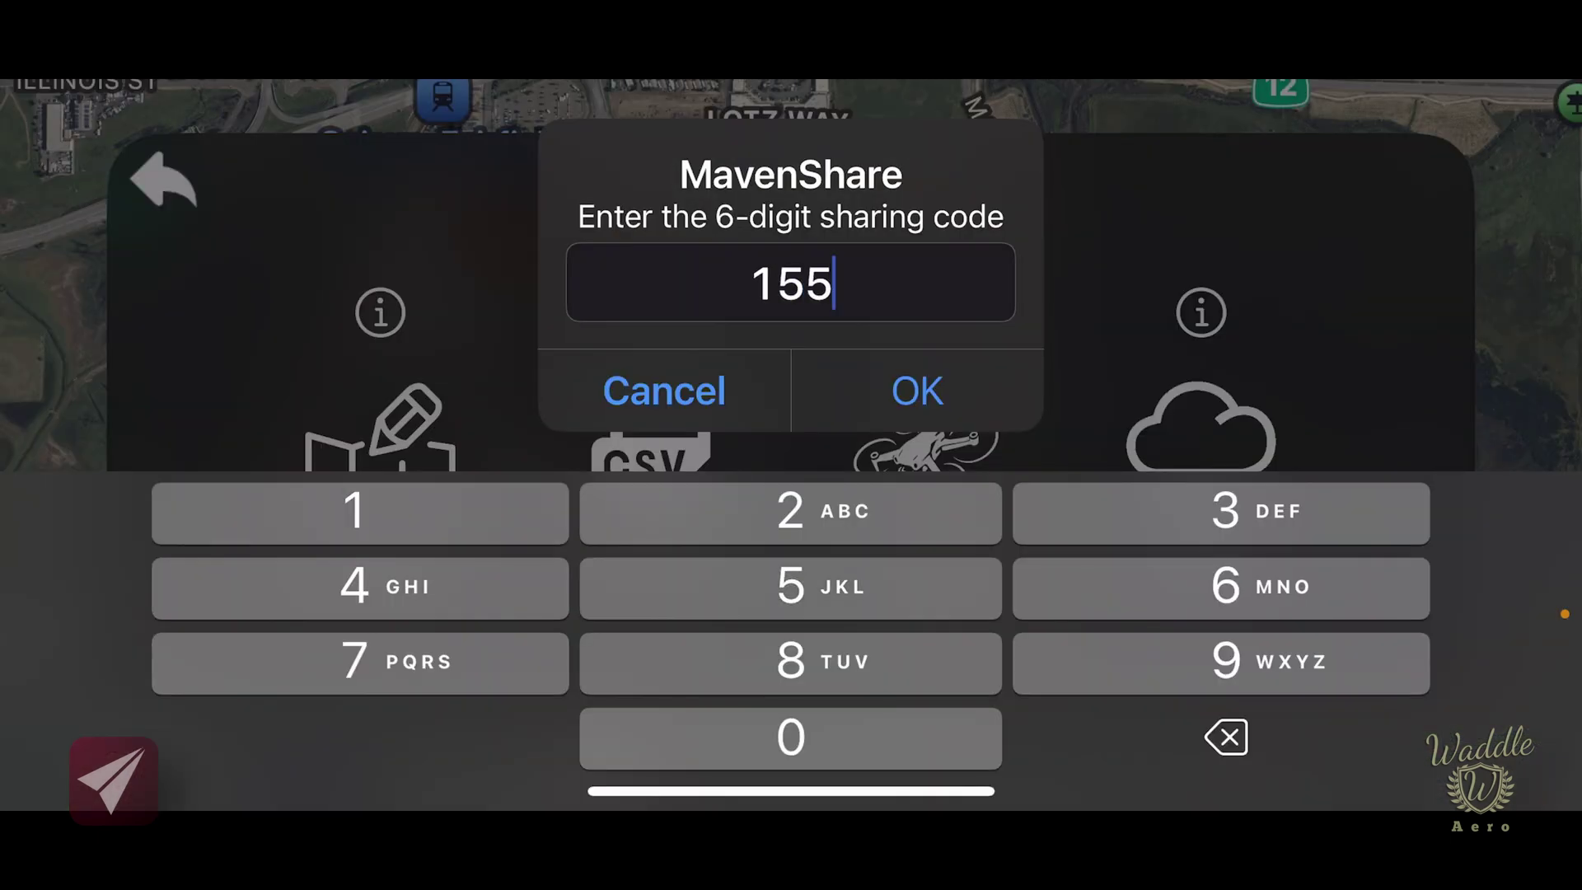
text(9)
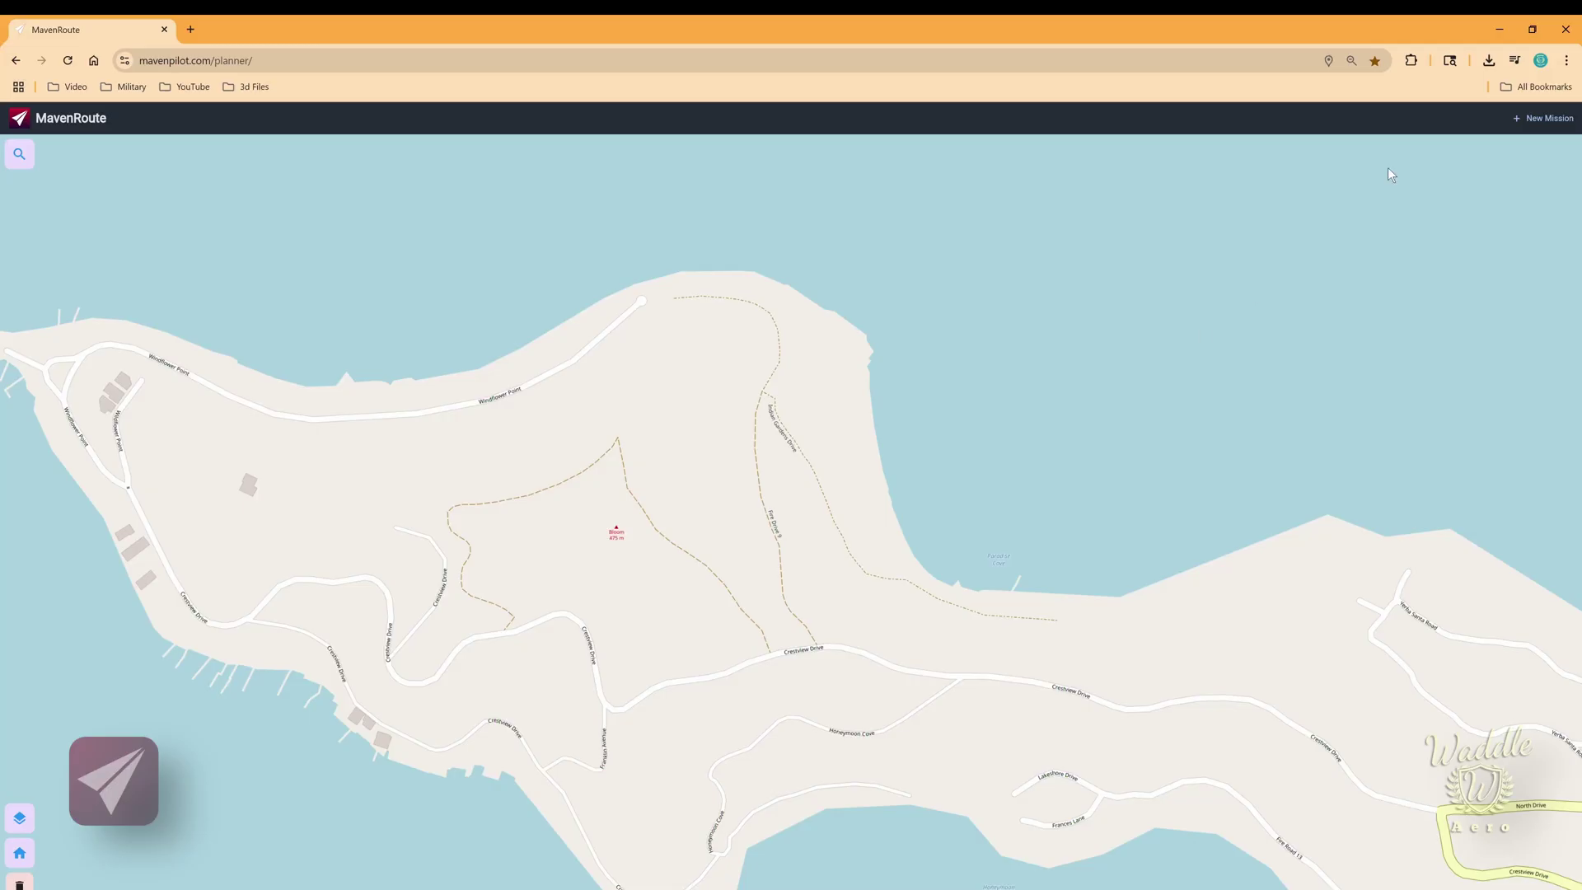
Start a photogrammetry mission with its survey area loaded from a KML file, giving a 32-waypoint grid over Suisun City.
click(1553, 125)
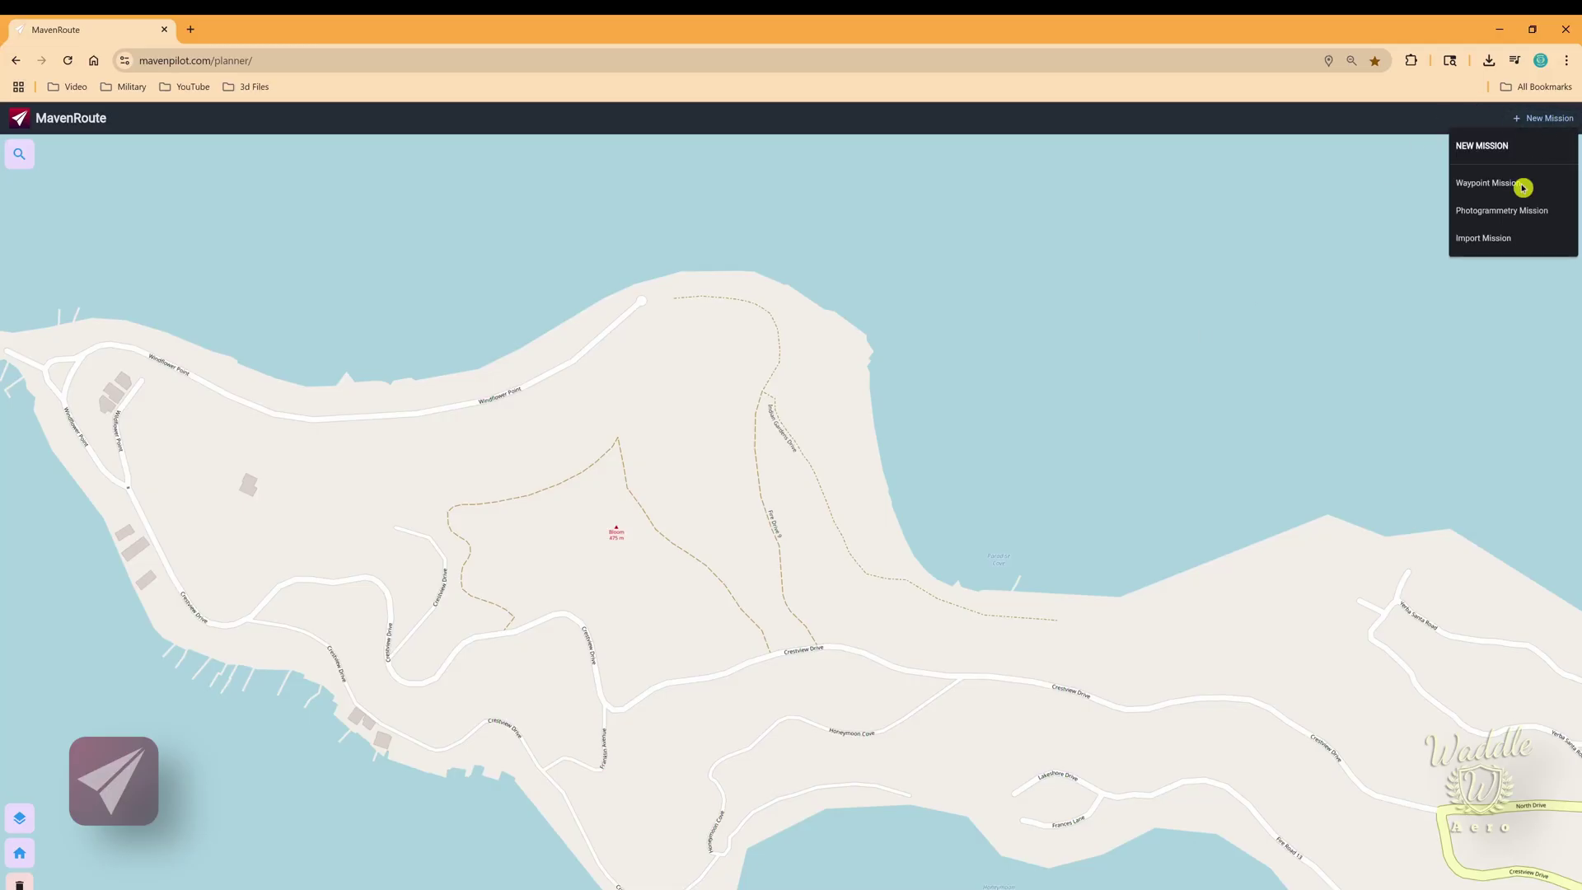
click(1518, 212)
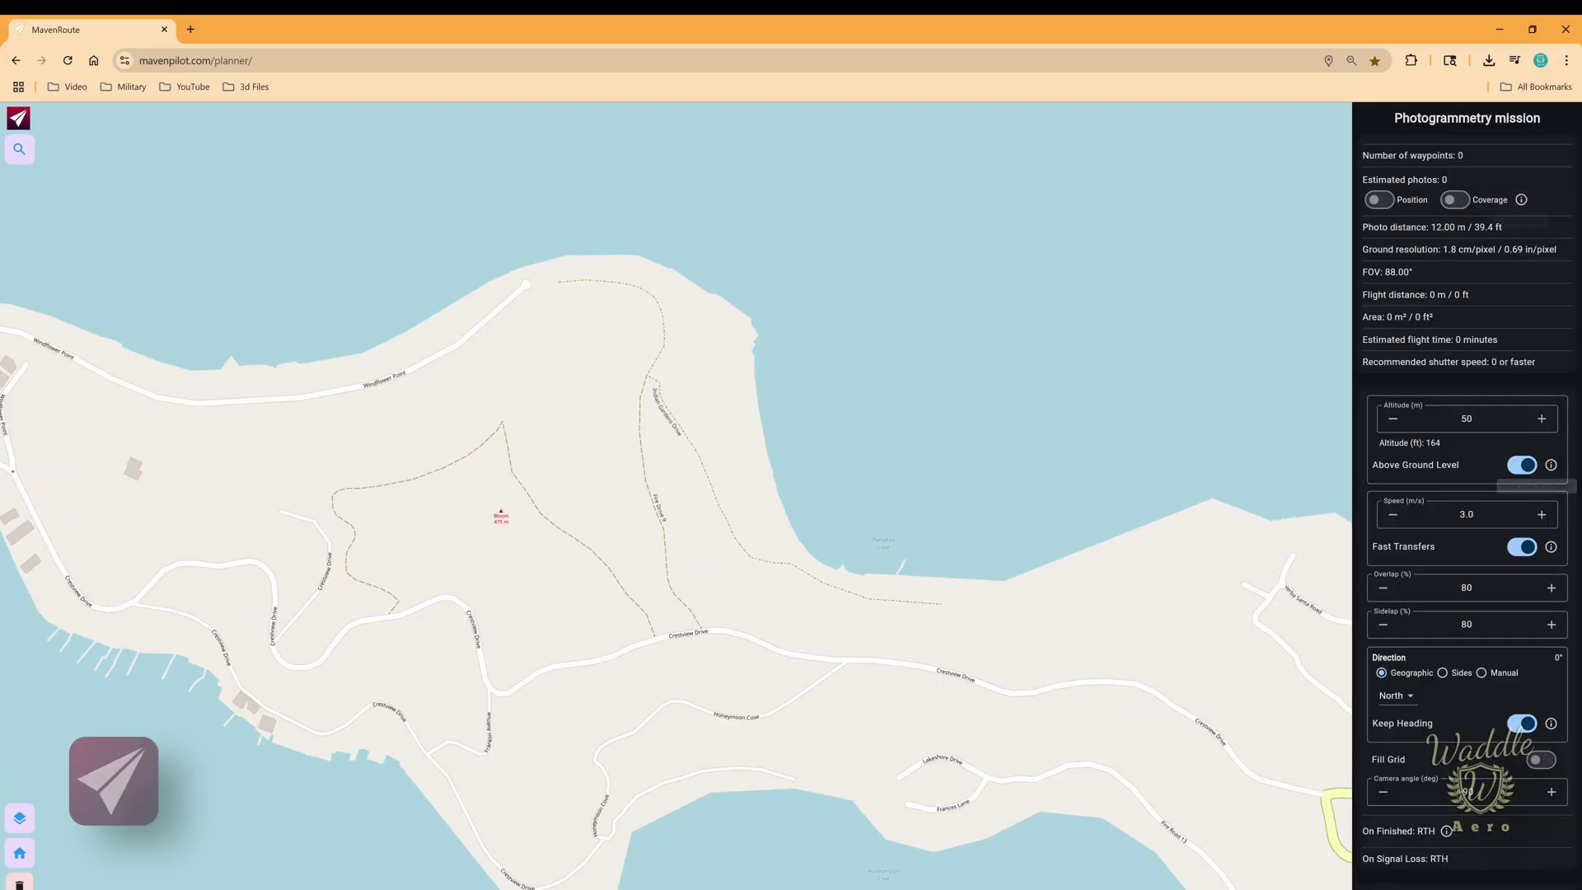
scroll(1466, 783, down, 5)
scroll(1468, 798, down, 1)
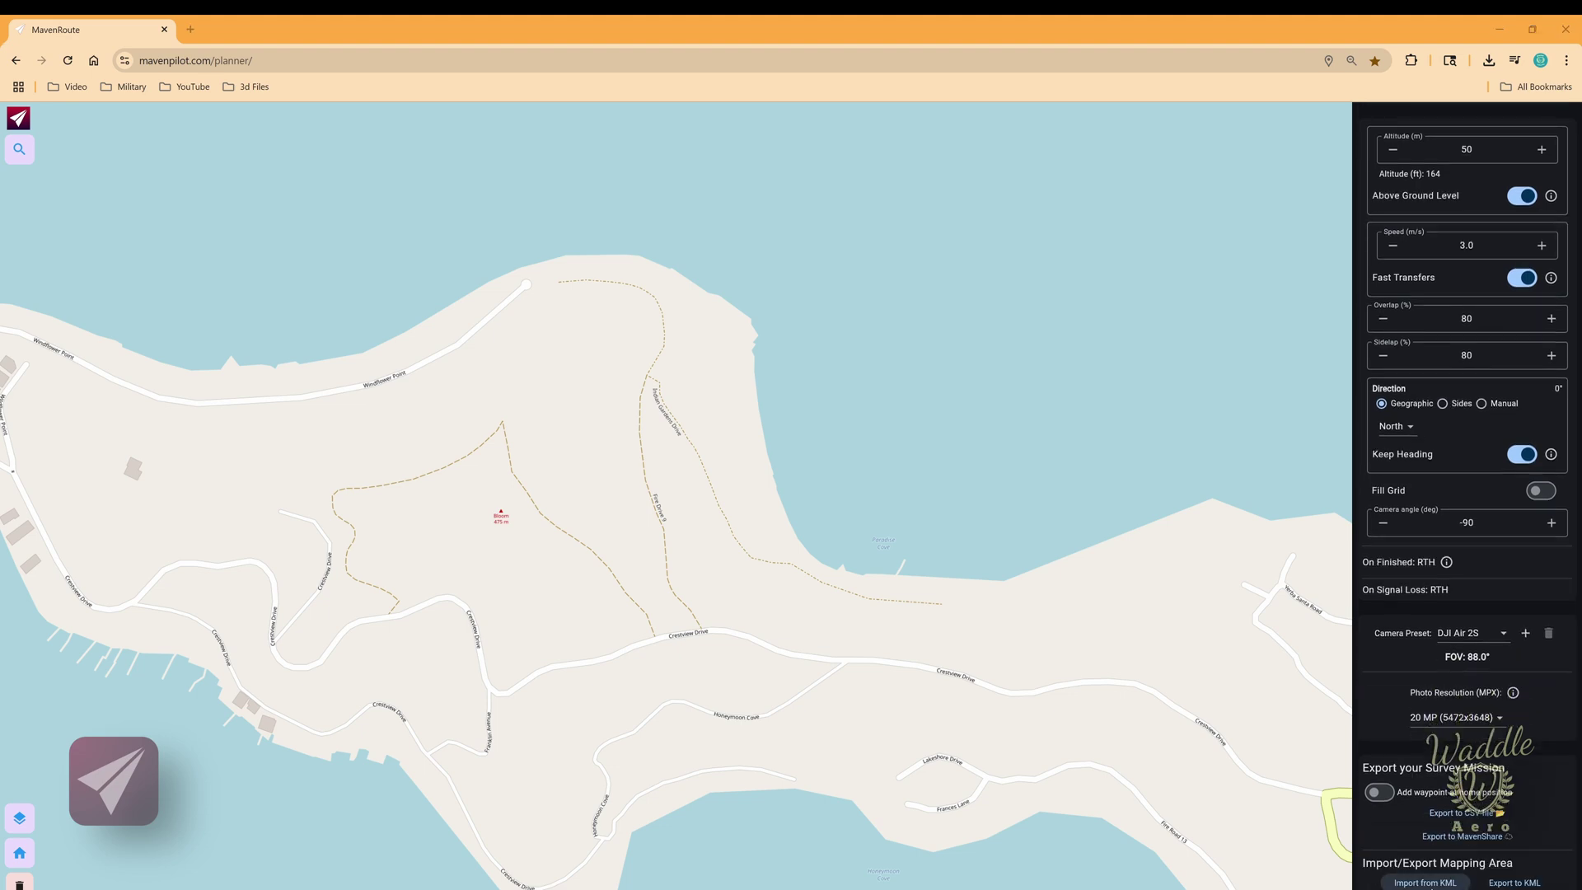
click(1424, 882)
double_click(301, 114)
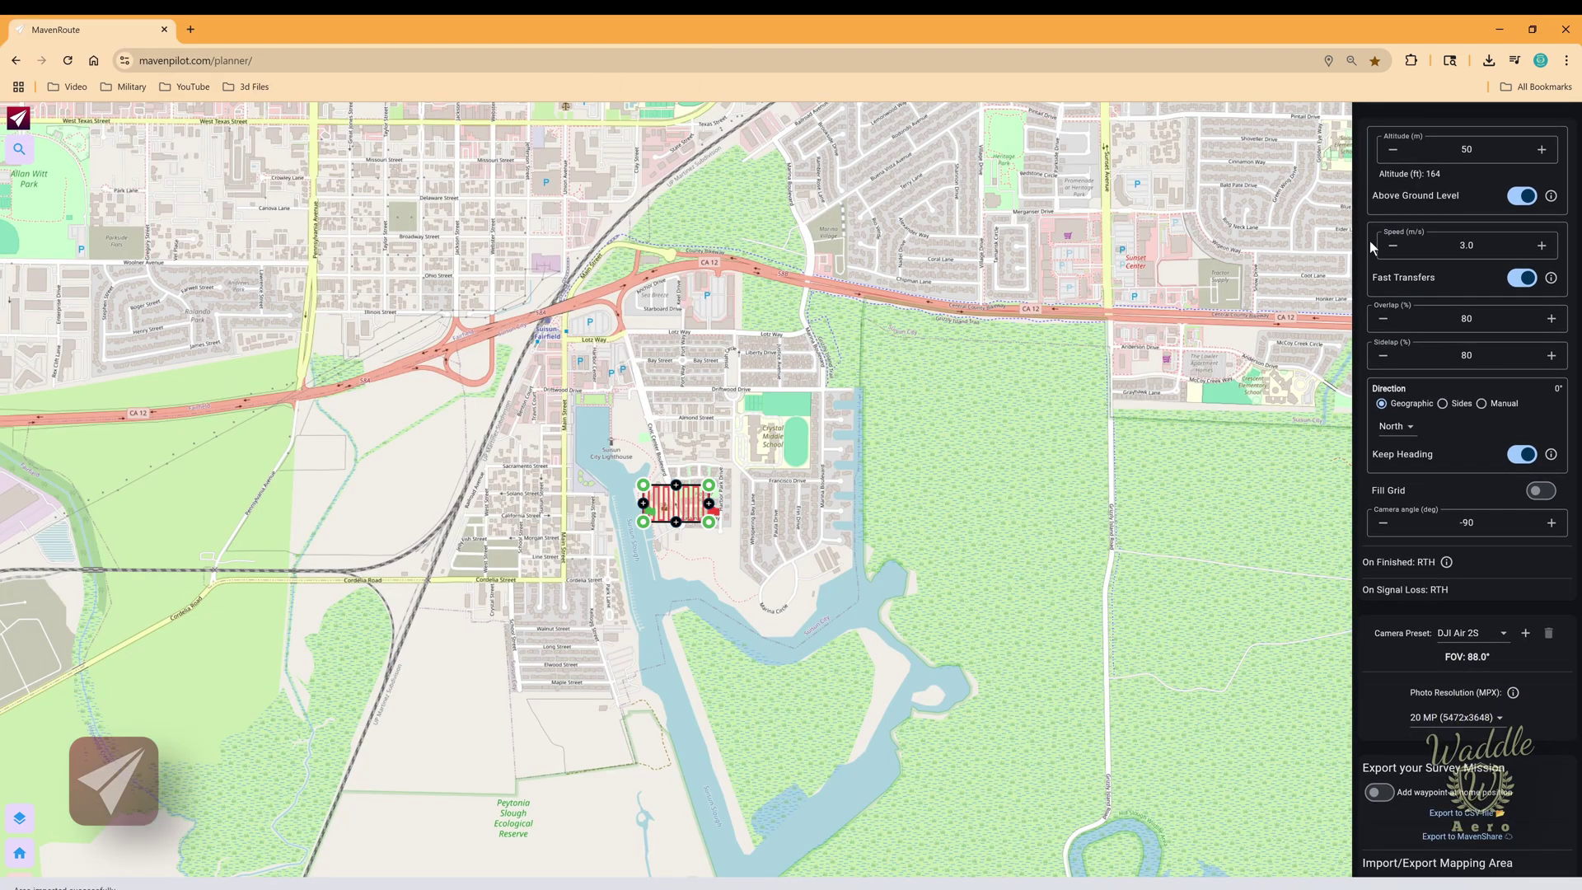